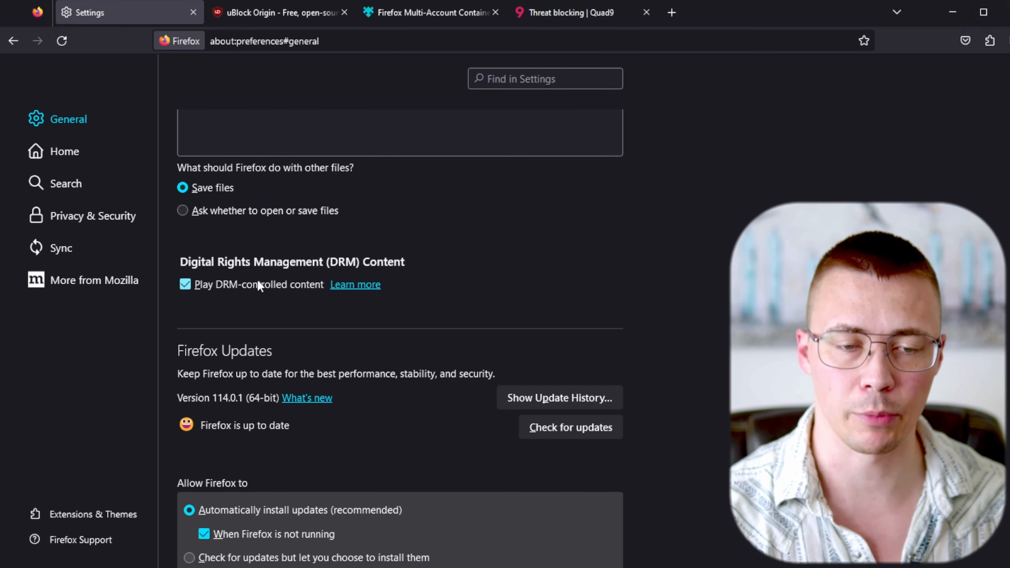
- Turn off the recommendations for extensions and features while browsing in the General settings
scroll(277, 278, "down", 5)
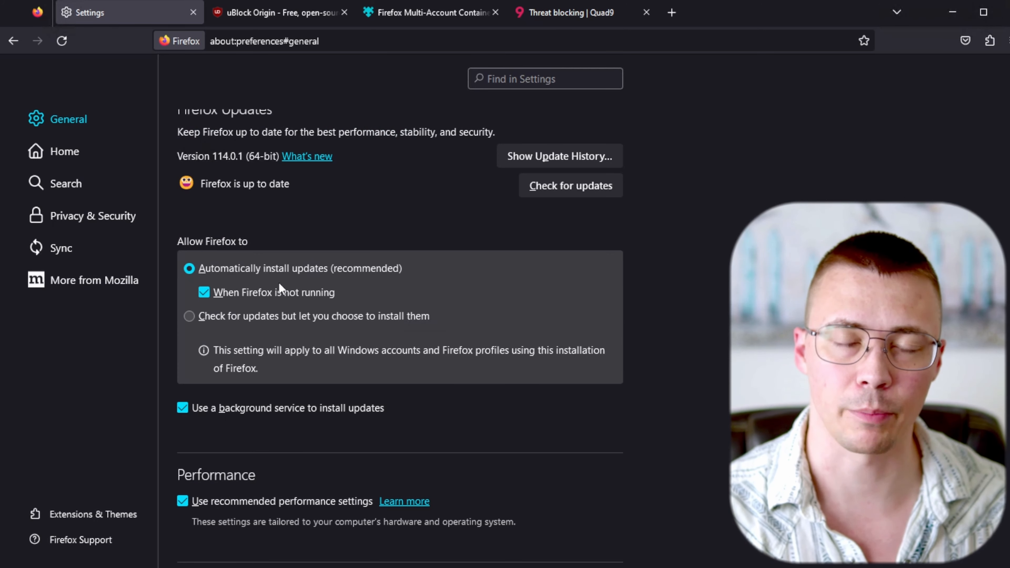
scroll(279, 283, "down", 3)
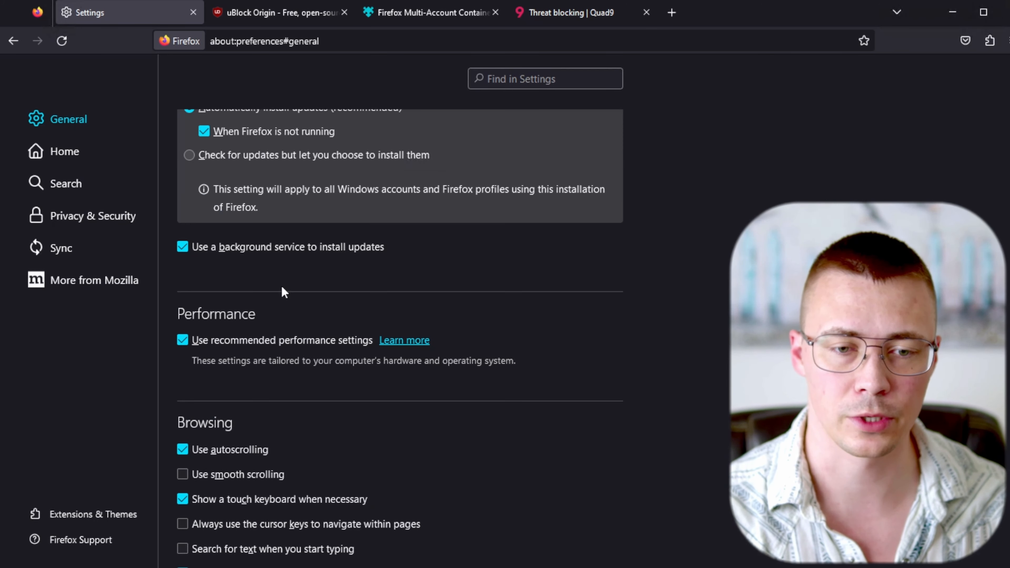
scroll(286, 282, "up", 6)
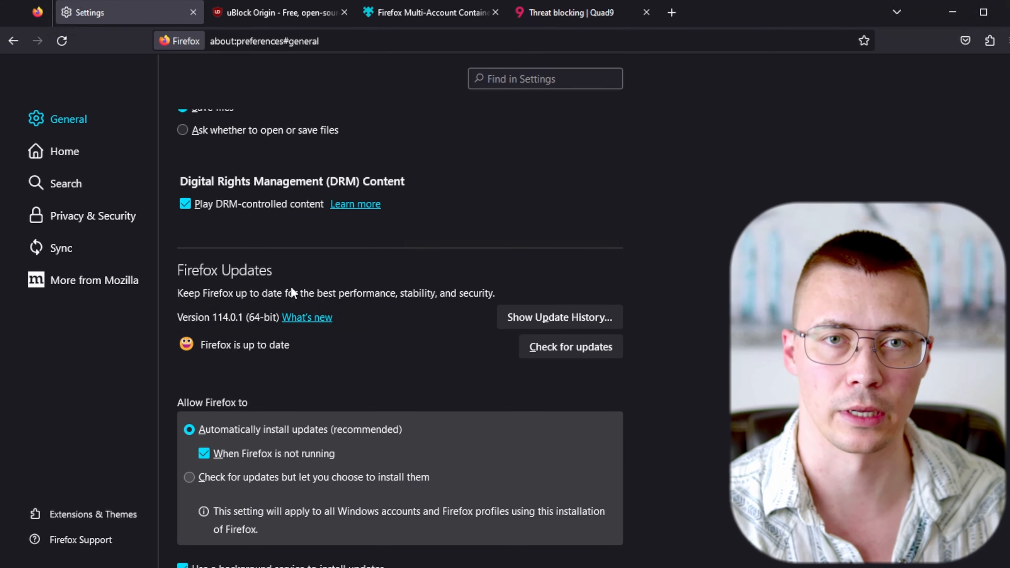
scroll(292, 291, "down", 5)
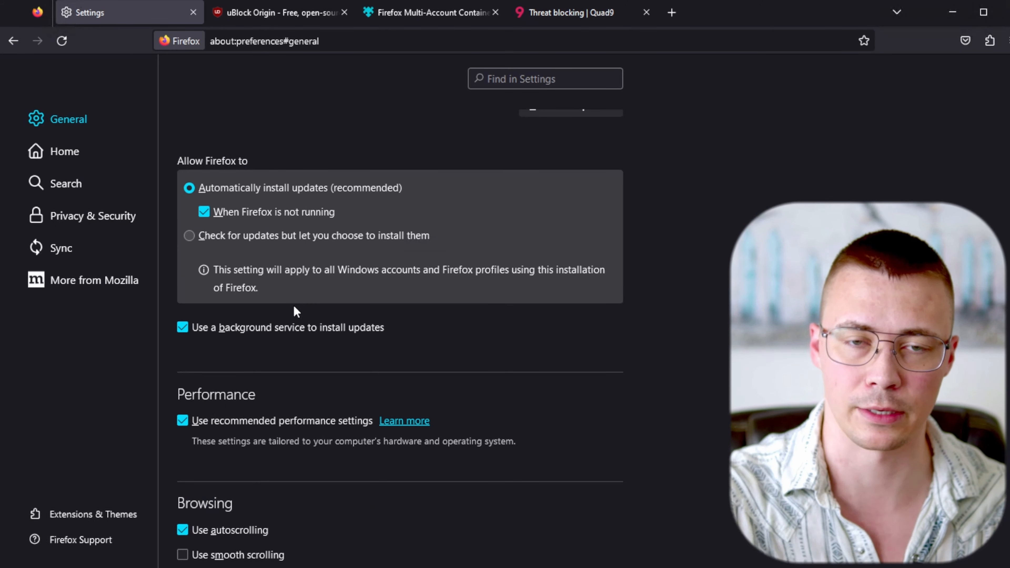
scroll(294, 306, "down", 6)
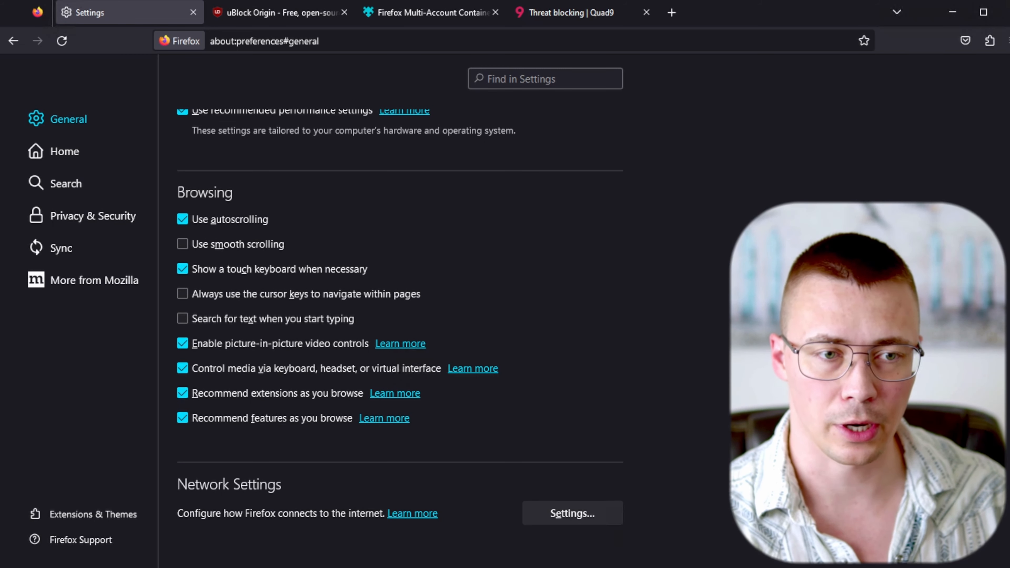
left_click(267, 394)
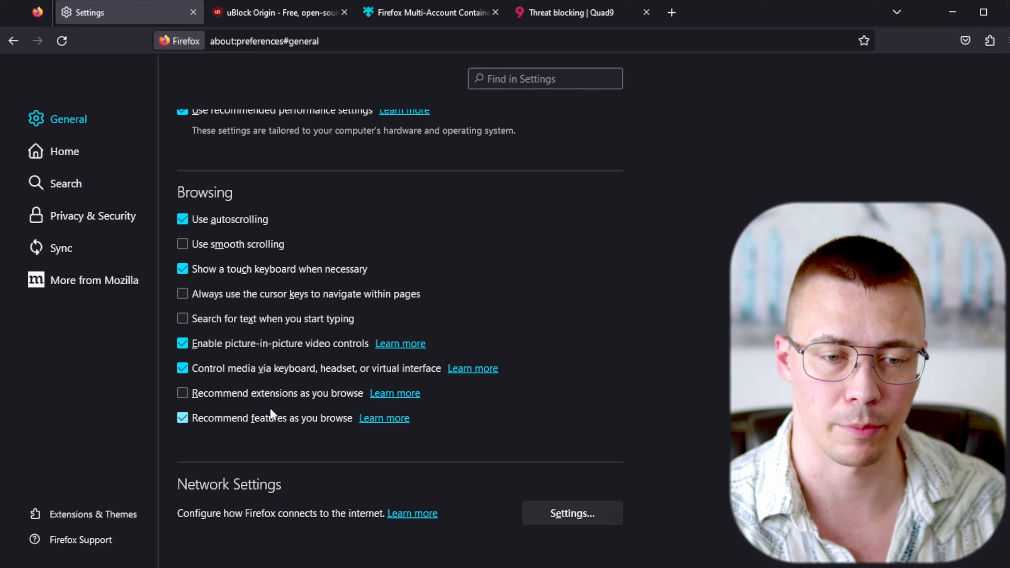
left_click(273, 419)
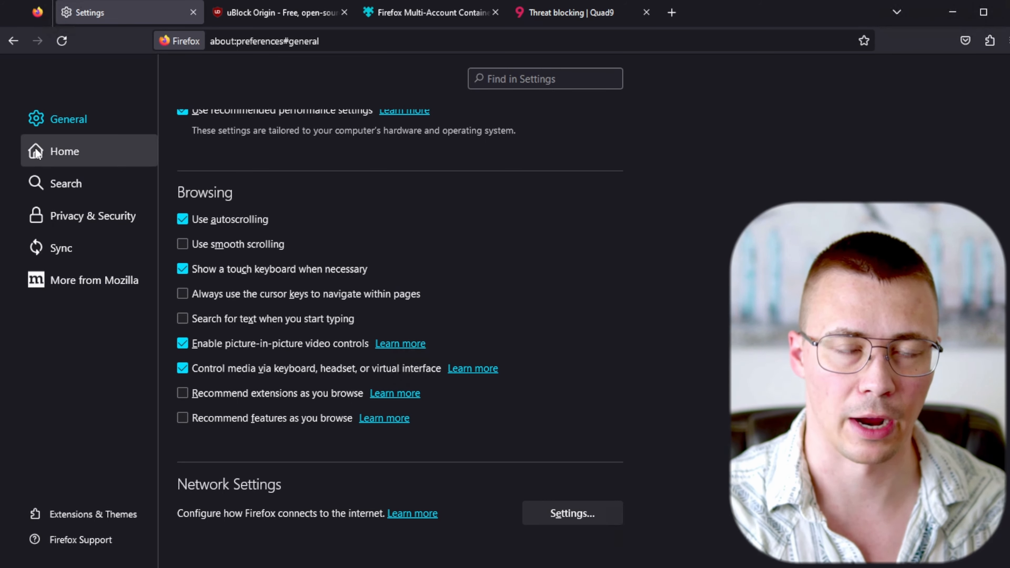
- Open the Home settings and examine the default content of a new tab page, including shortcuts and Pocket stories
left_click(92, 145)
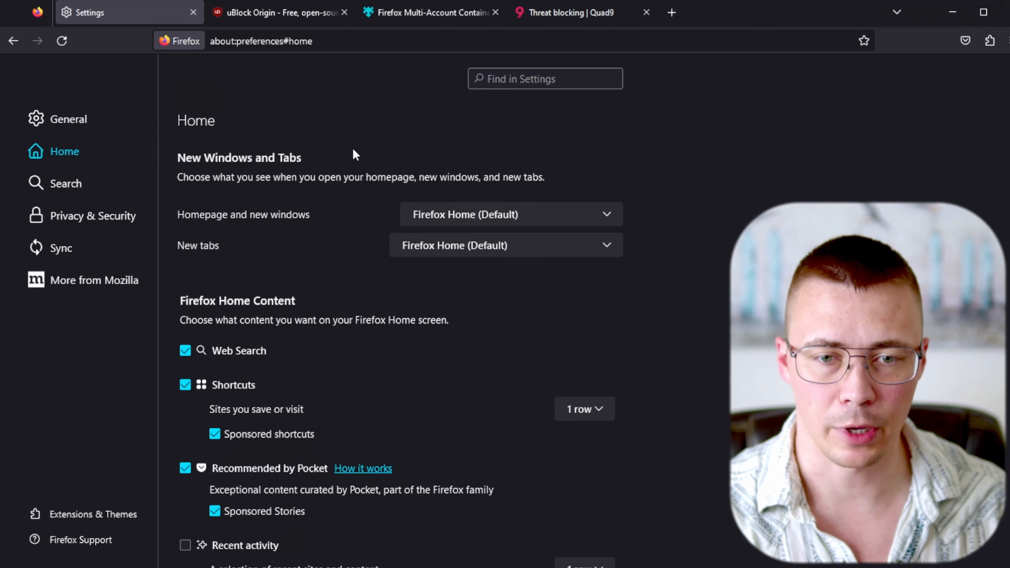
scroll(330, 221, "down", 2)
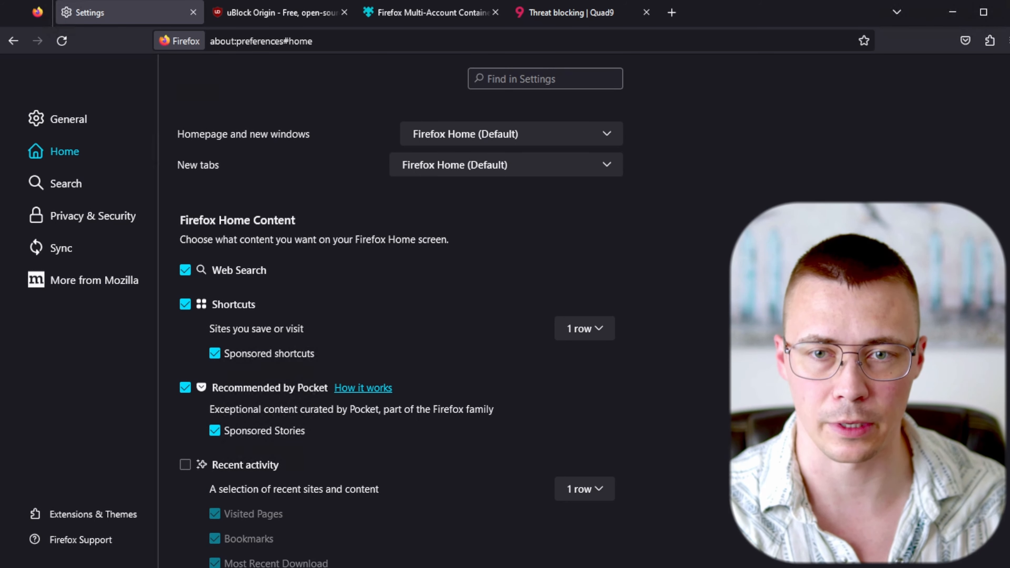
left_click(672, 12)
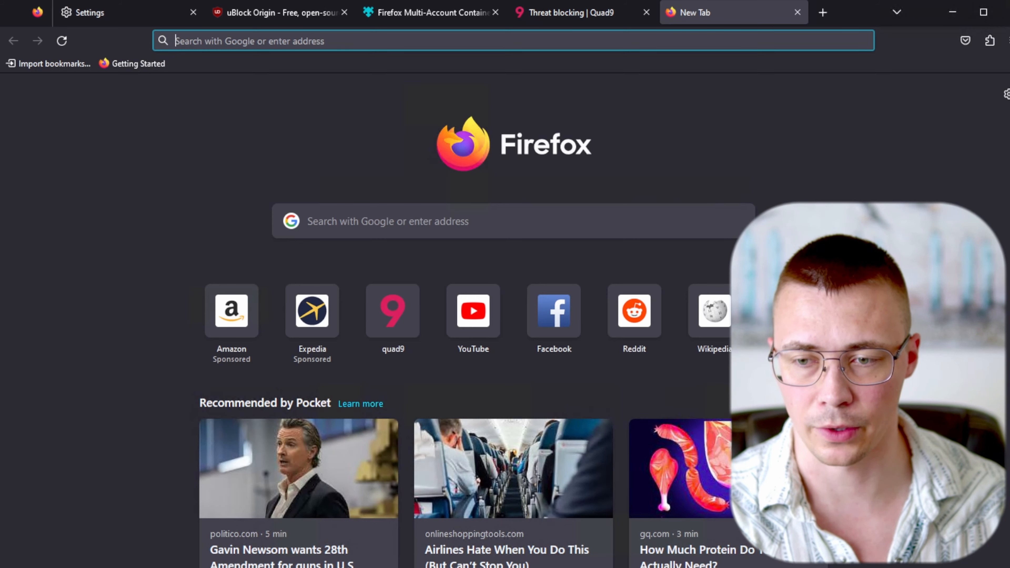
scroll(457, 477, "down", 6)
scroll(465, 403, "up", 6)
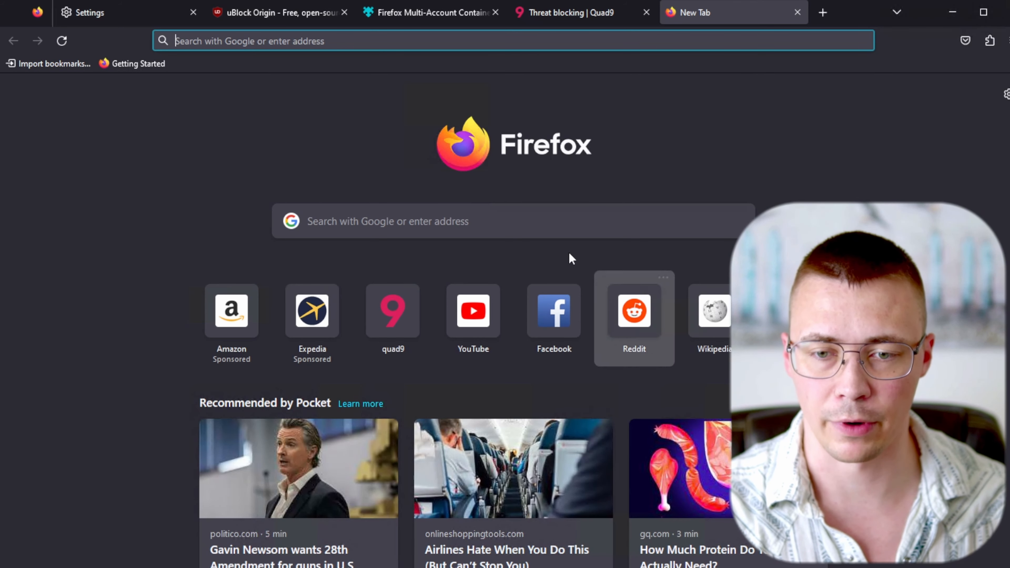
- Remove the Pocket recommendations and Shortcuts from the Firefox Home content and check the new tab page
left_click(114, 17)
scroll(422, 433, "down", 3)
scroll(310, 370, "up", 2)
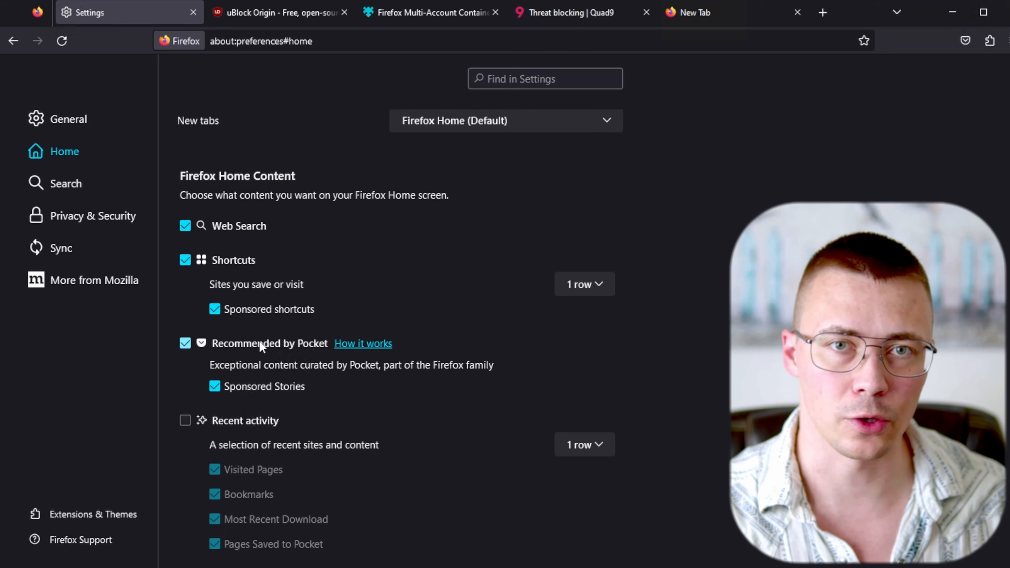
left_click(259, 342)
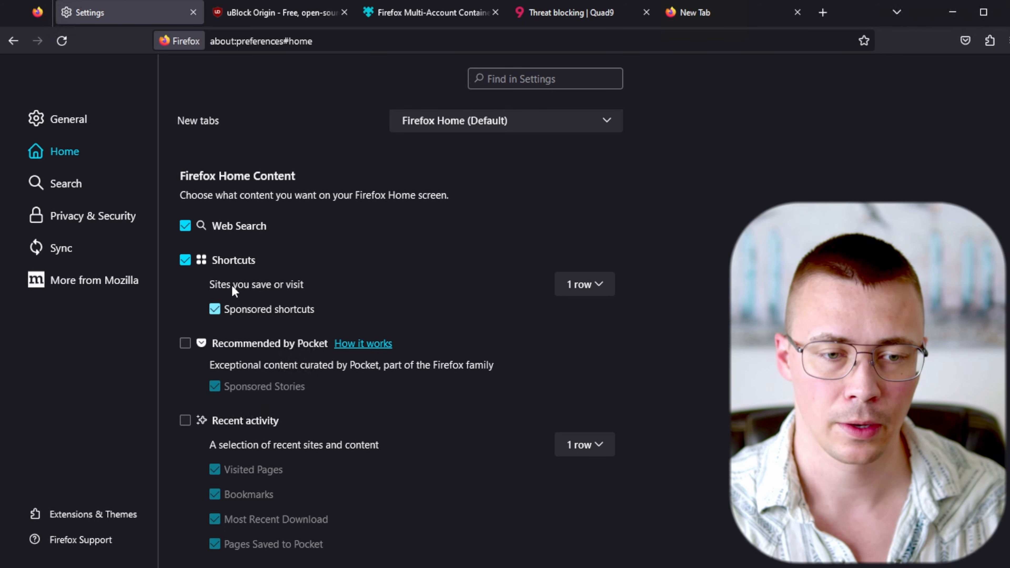
left_click(220, 264)
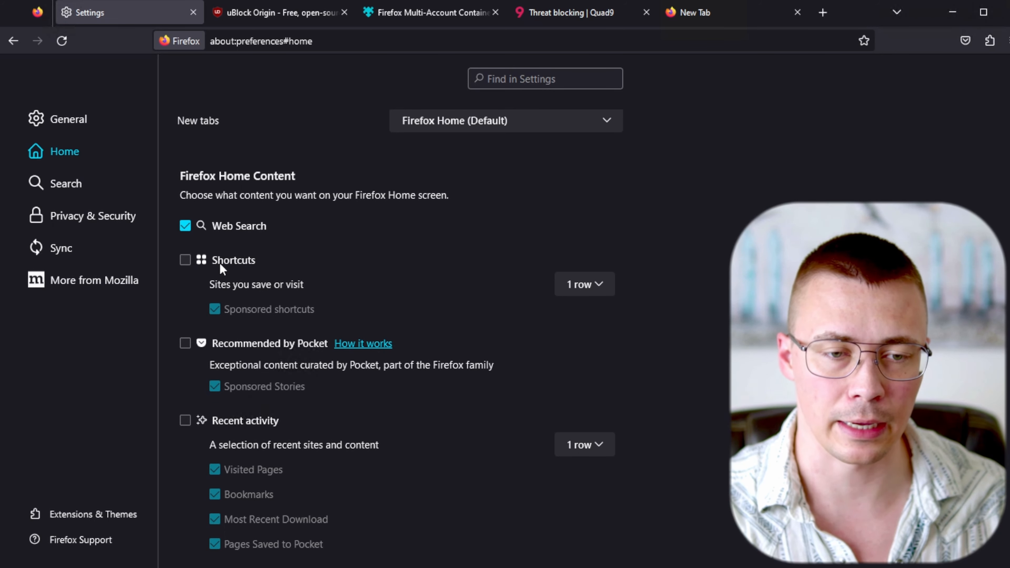
left_click(700, 21)
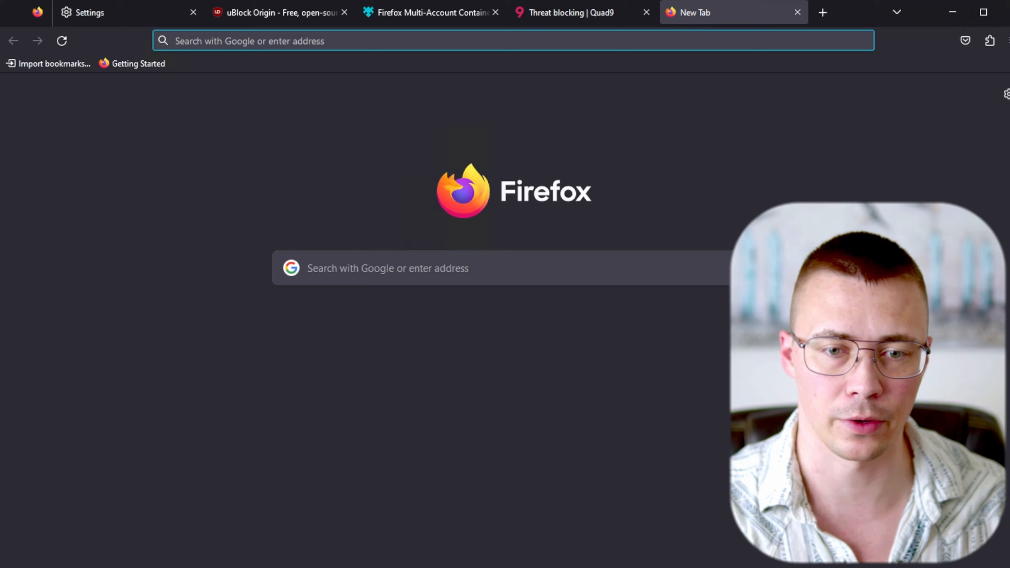
left_click(112, 15)
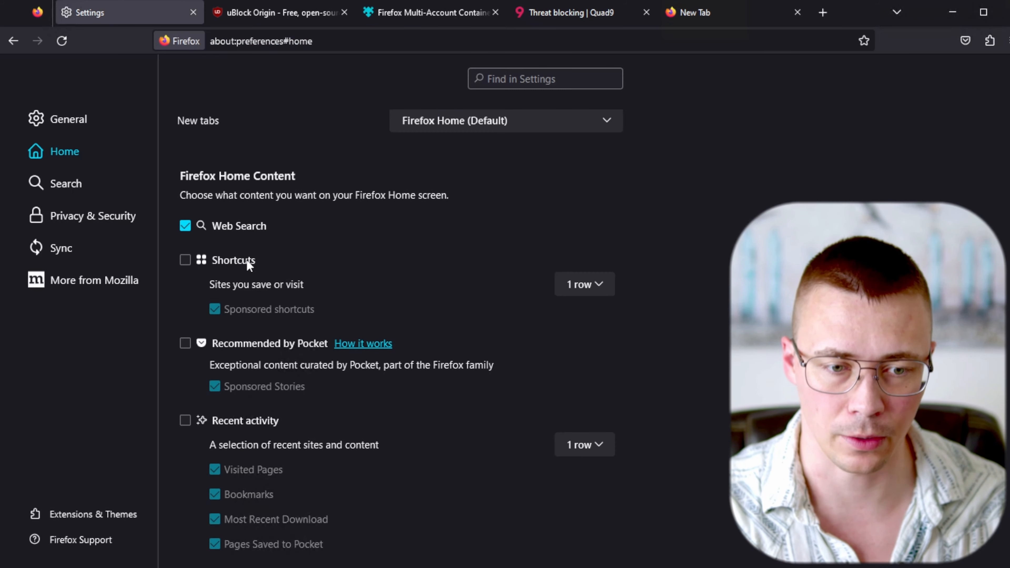
scroll(319, 392, "down", 2)
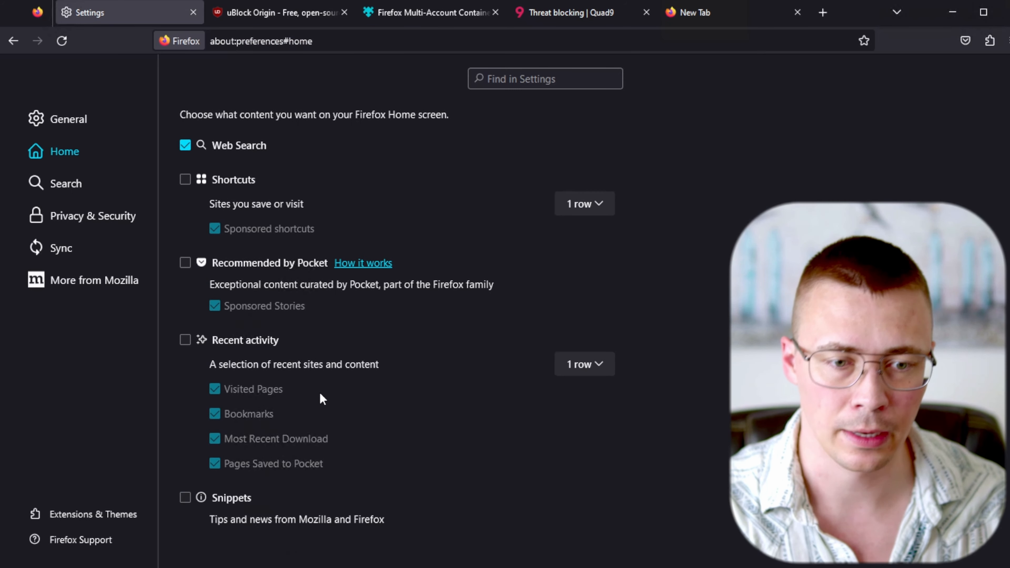
- Open the Search settings and review the available default search engines without switching from Google
left_click(105, 194)
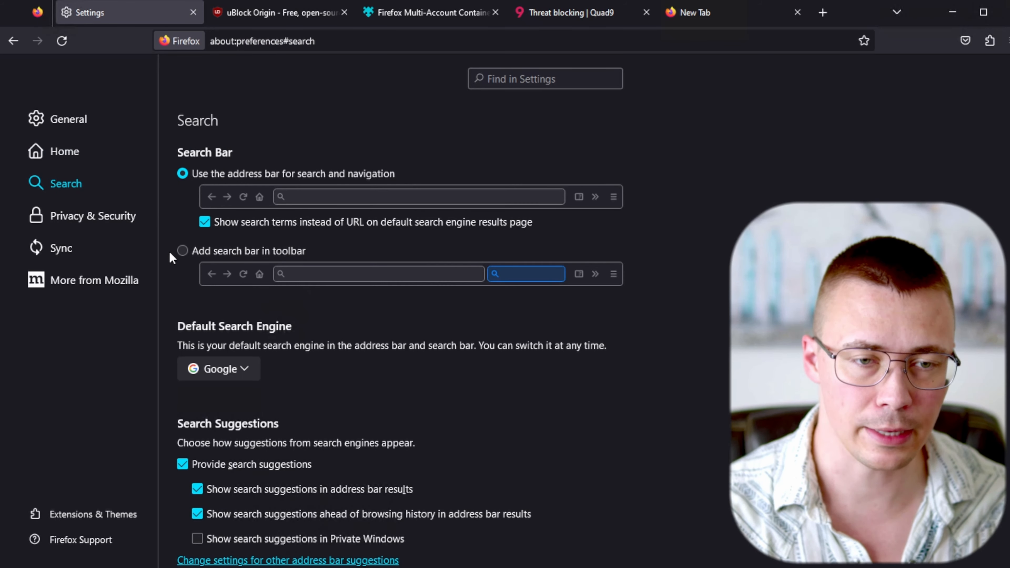
scroll(173, 265, "down", 4)
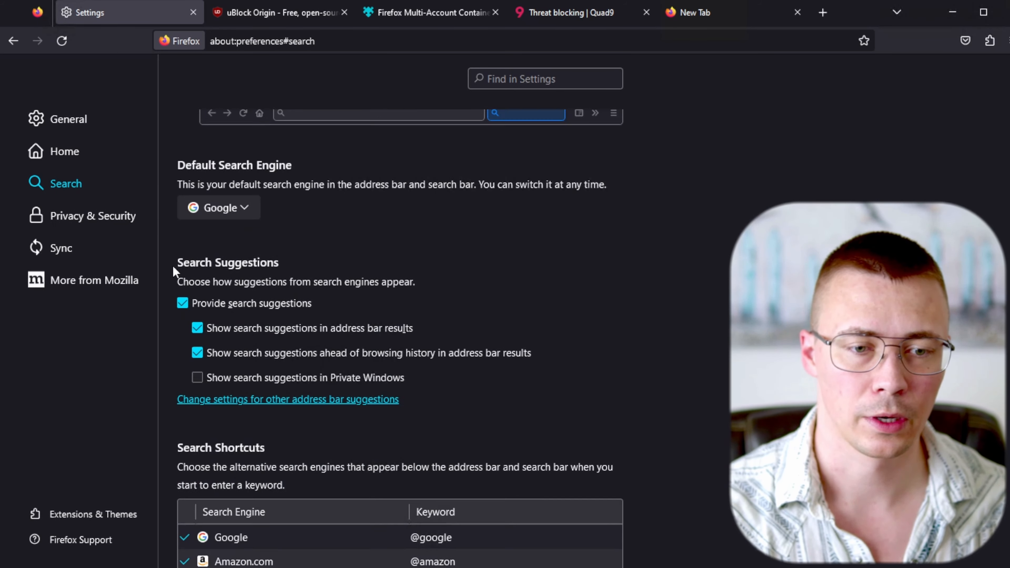
scroll(173, 266, "up", 4)
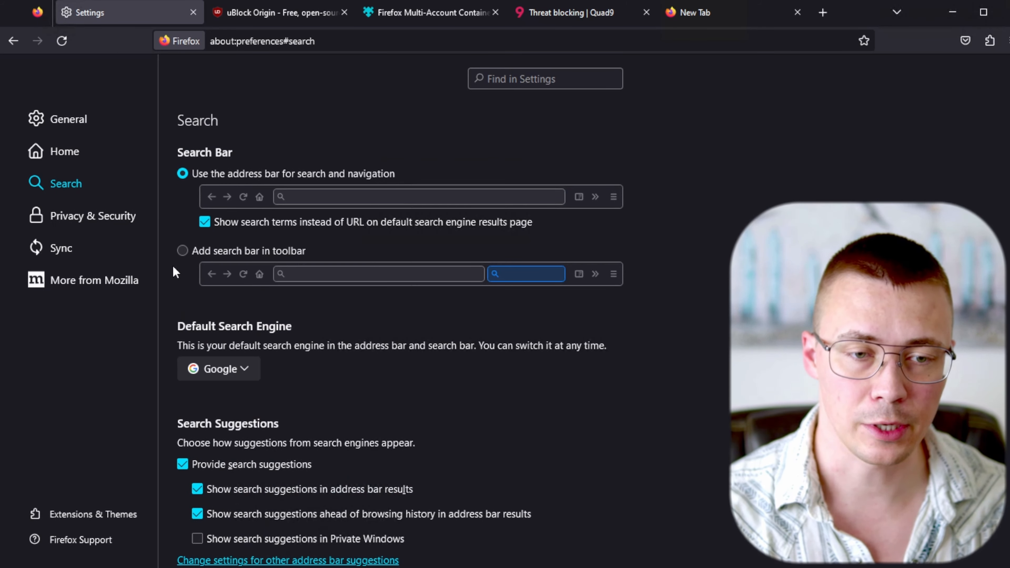
left_click(212, 368)
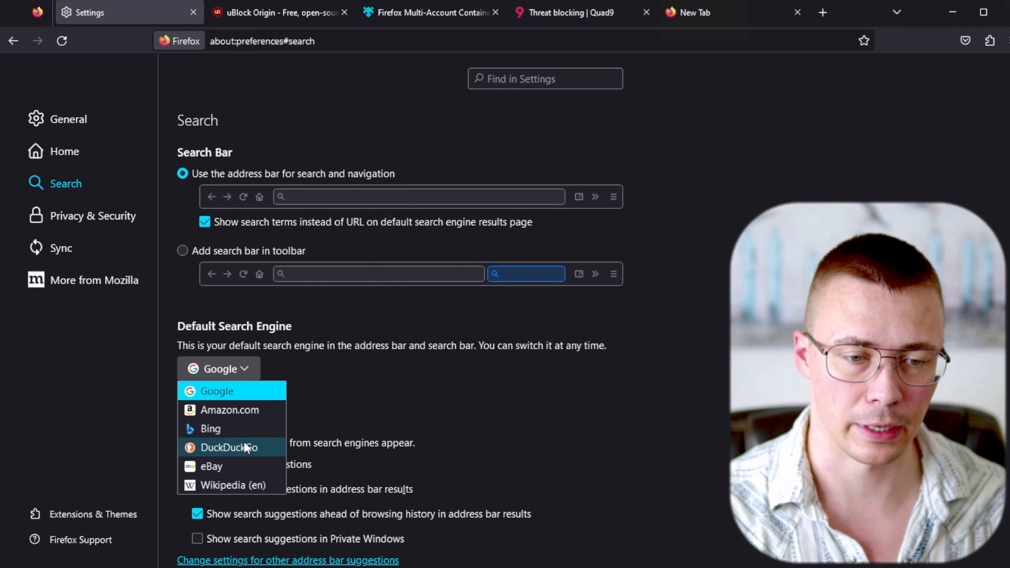
left_click(224, 362)
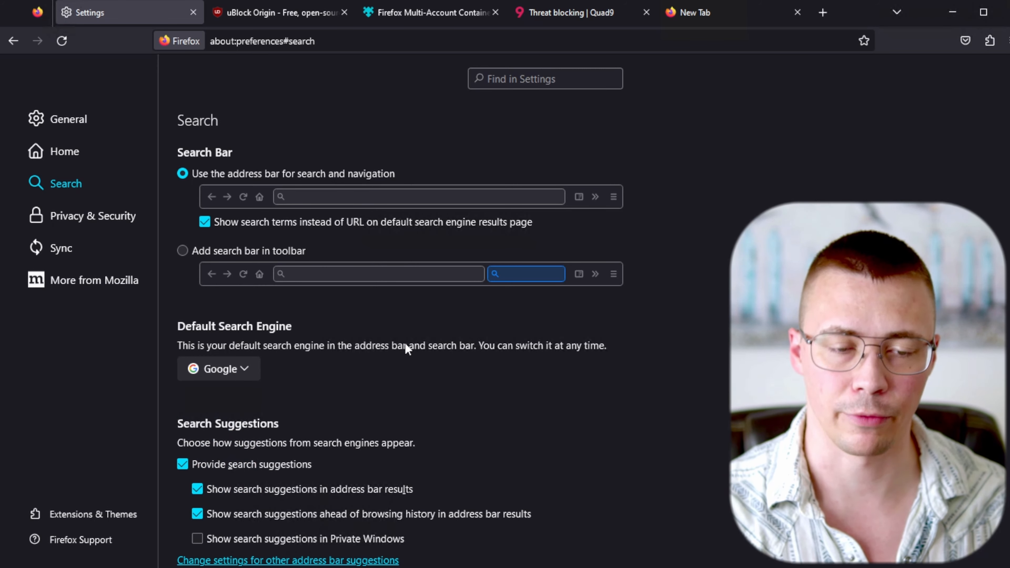
- Enter "quad" in the address bar to examine its suggestions, and review the search suggestion options and search shortcuts
scroll(445, 314, "down", 3)
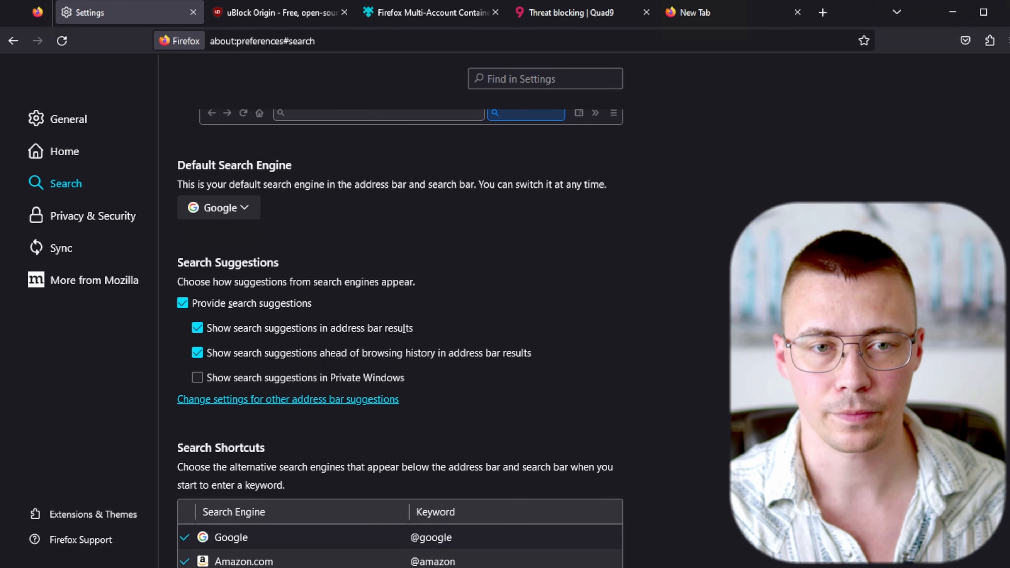
key("ctrl+l")
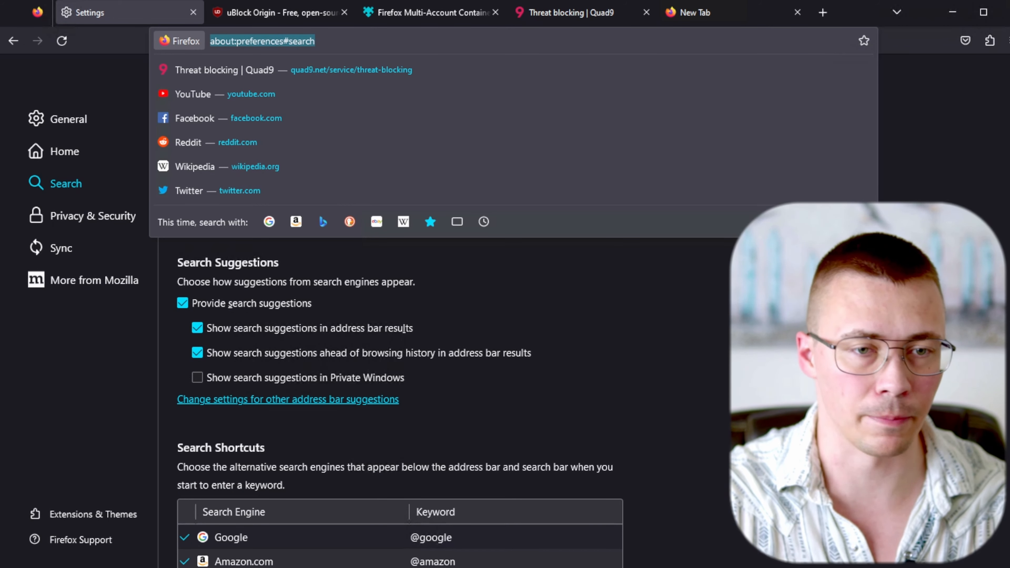
type("quad9.net/")
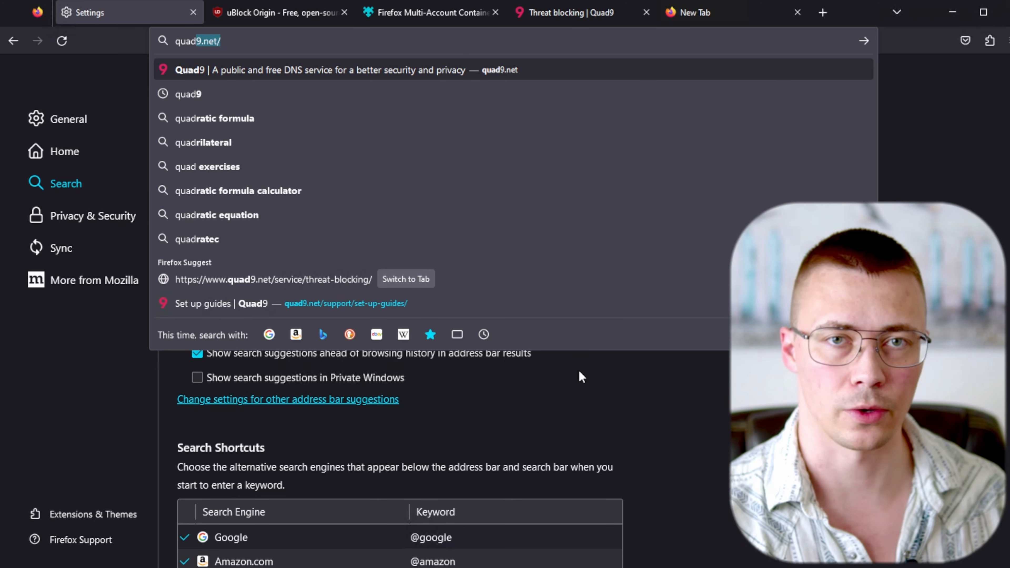
left_click(592, 376)
left_click(269, 374)
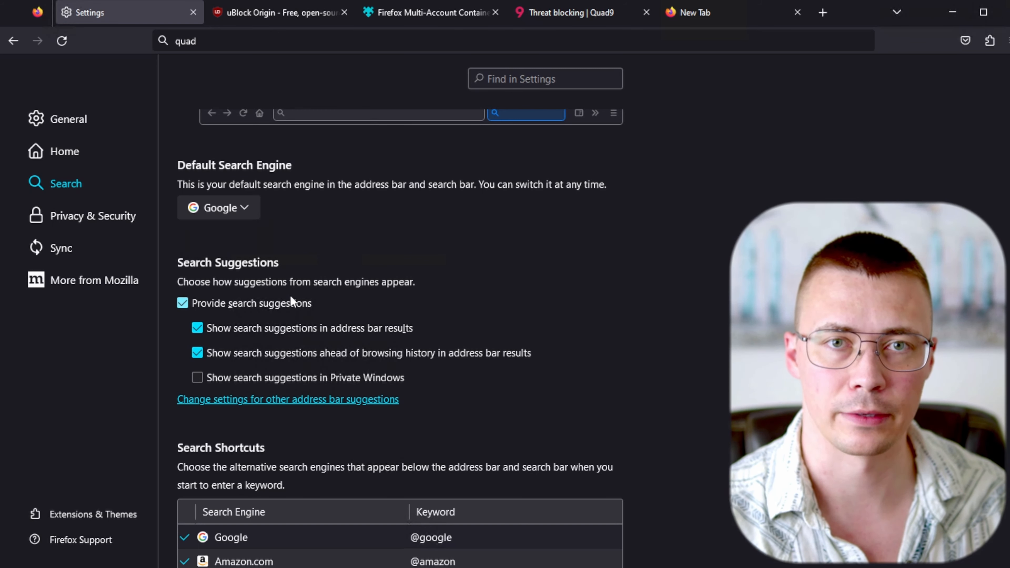
scroll(473, 197, "down", 7)
left_click(435, 201)
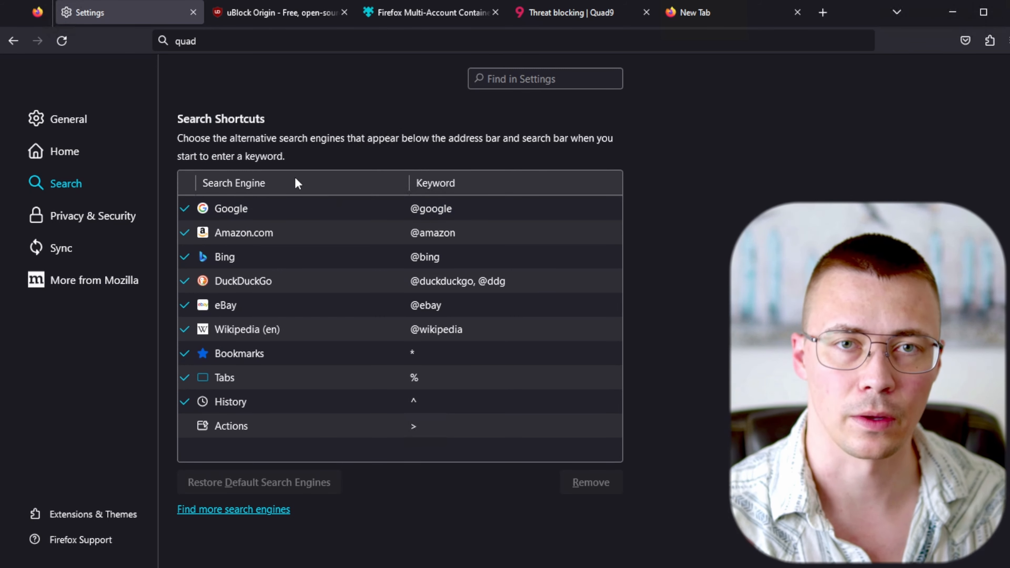
- Open the Privacy & Security settings and examine what the Standard, Strict and Custom levels of Enhanced Tracking Protection offer
left_click(121, 225)
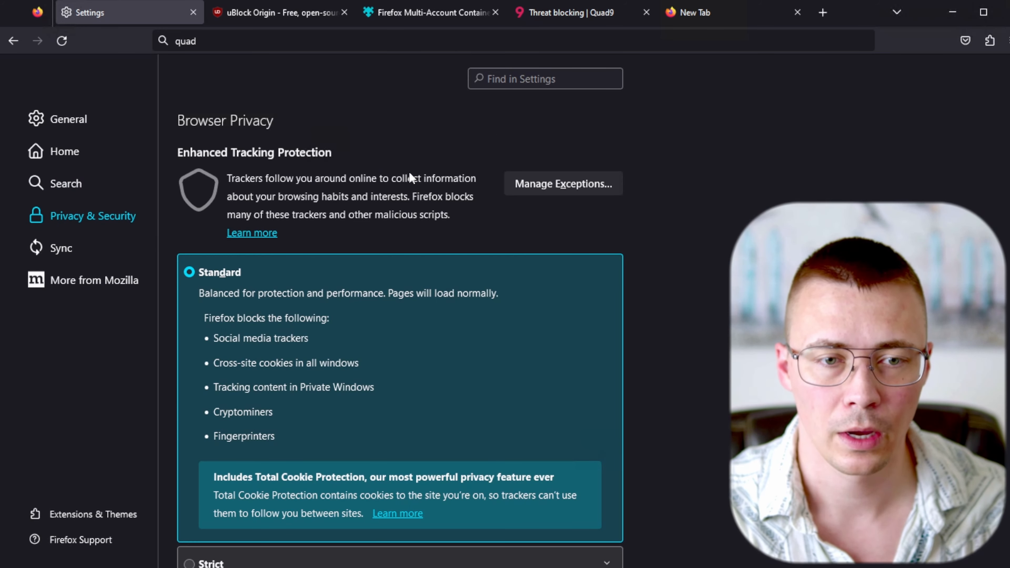
scroll(409, 172, "down", 4)
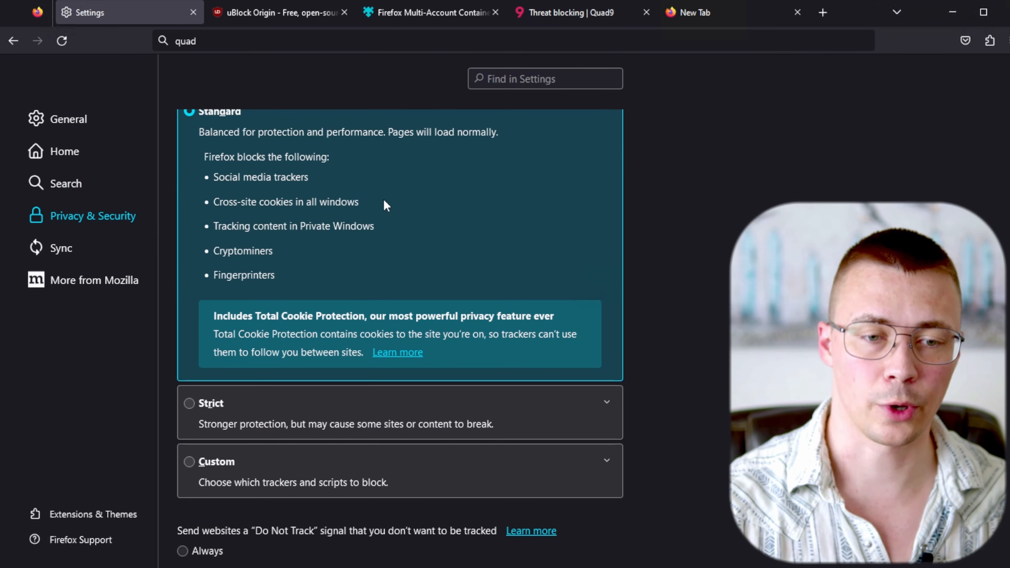
scroll(384, 199, "up", 2)
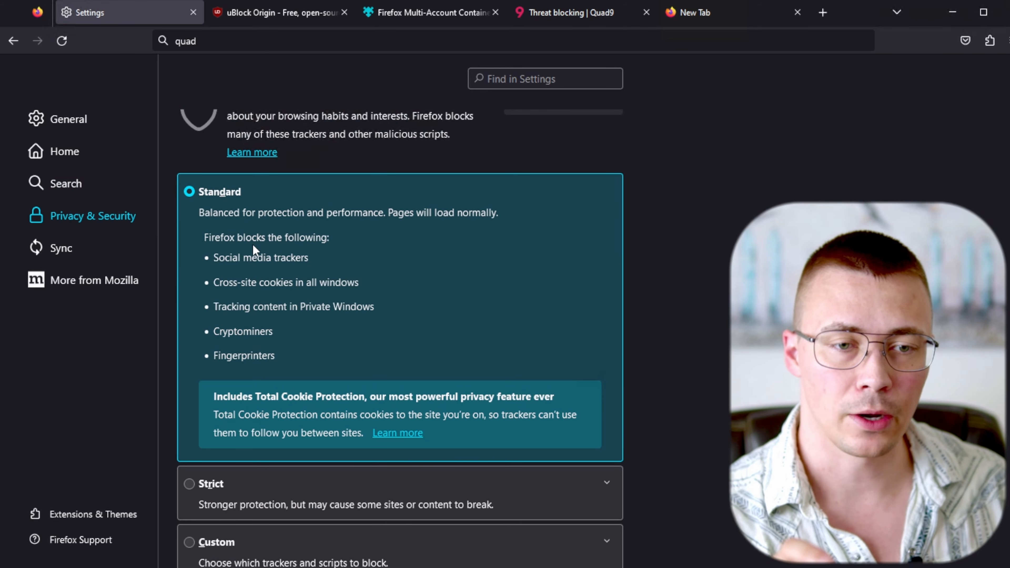
scroll(253, 243, "down", 2)
scroll(253, 247, "up", 4)
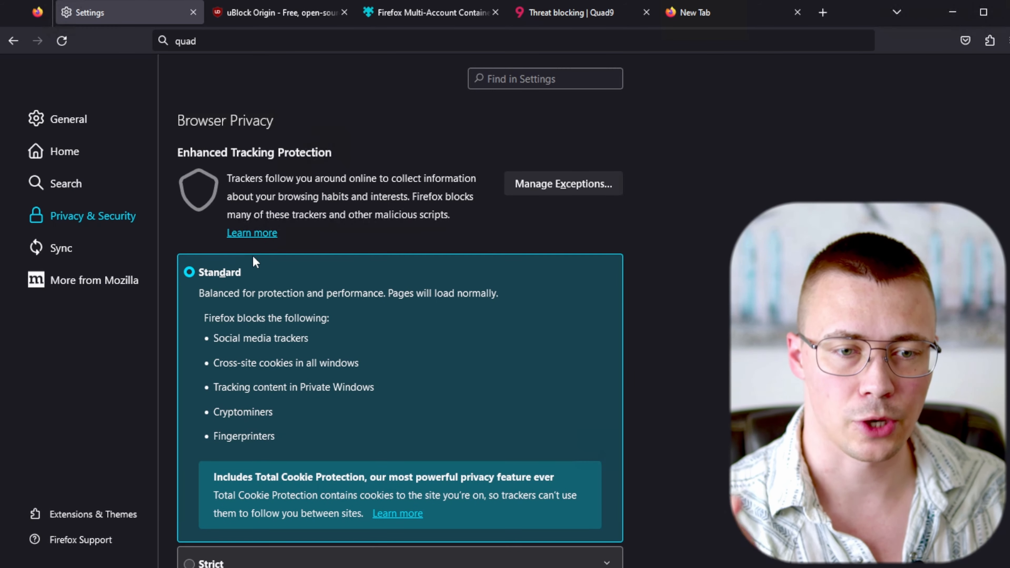
scroll(255, 252, "down", 2)
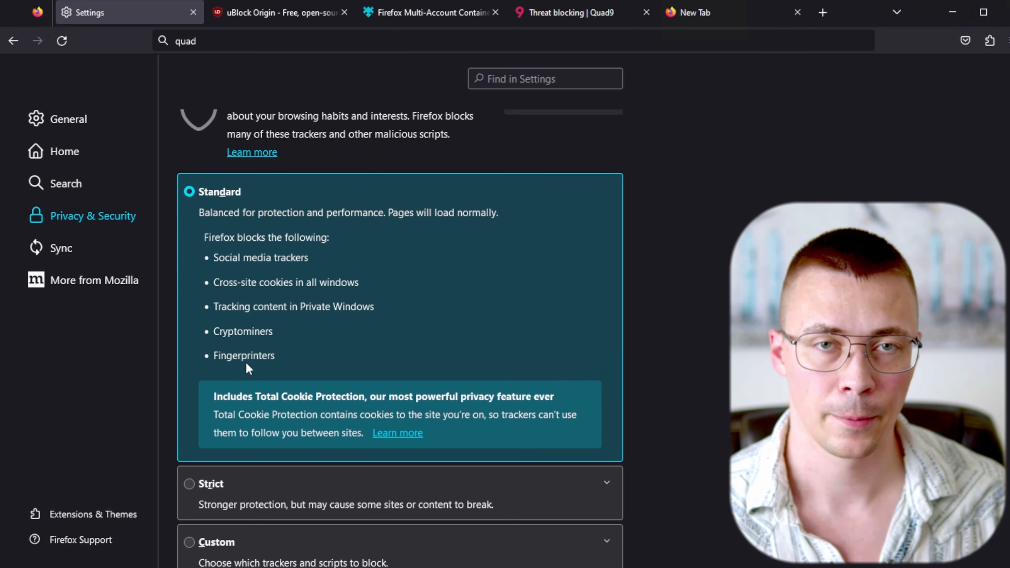
scroll(250, 369, "down", 2)
scroll(251, 382, "up", 2)
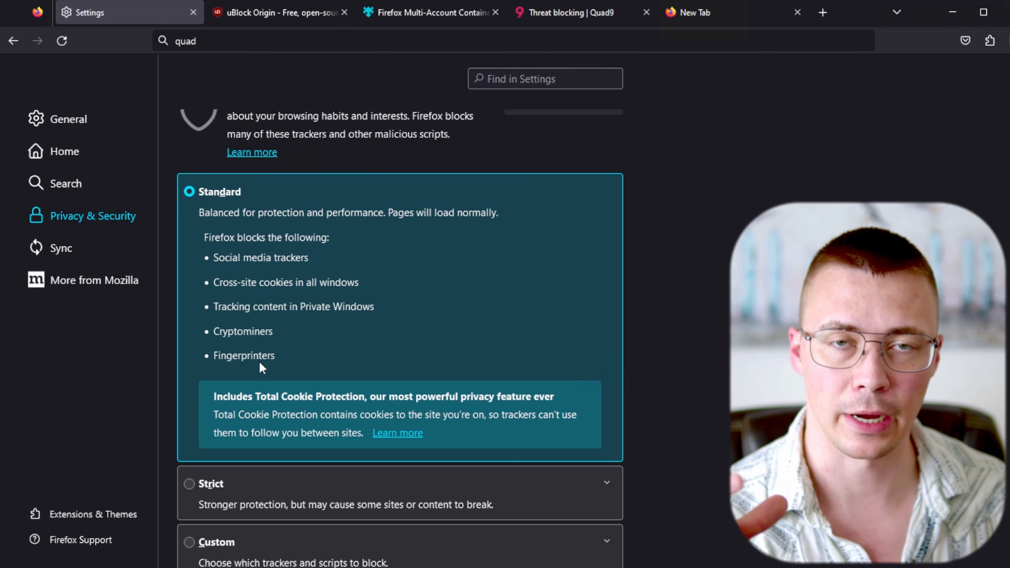
scroll(261, 364, "up", 2)
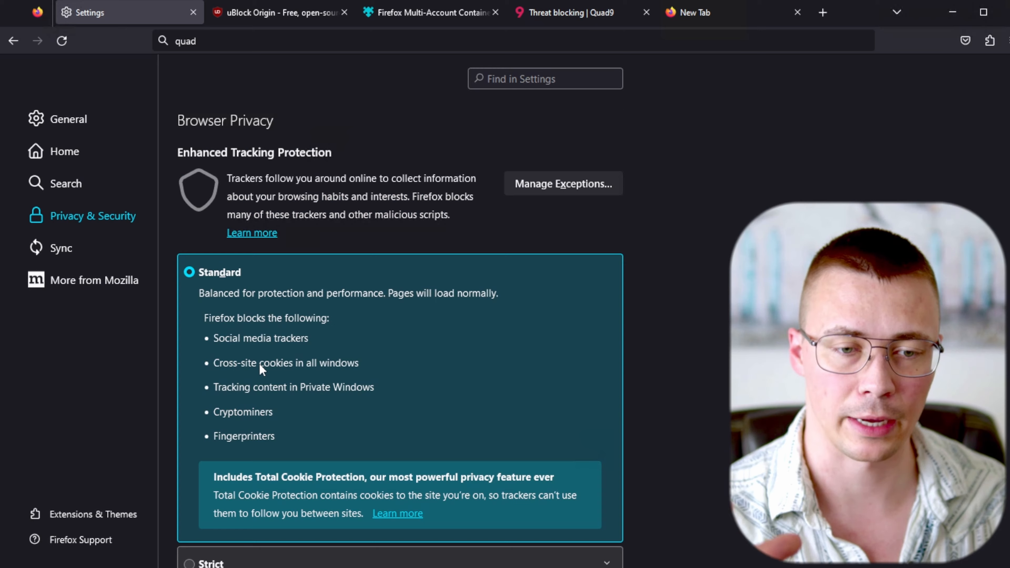
scroll(261, 370, "down", 4)
scroll(263, 370, "down", 2)
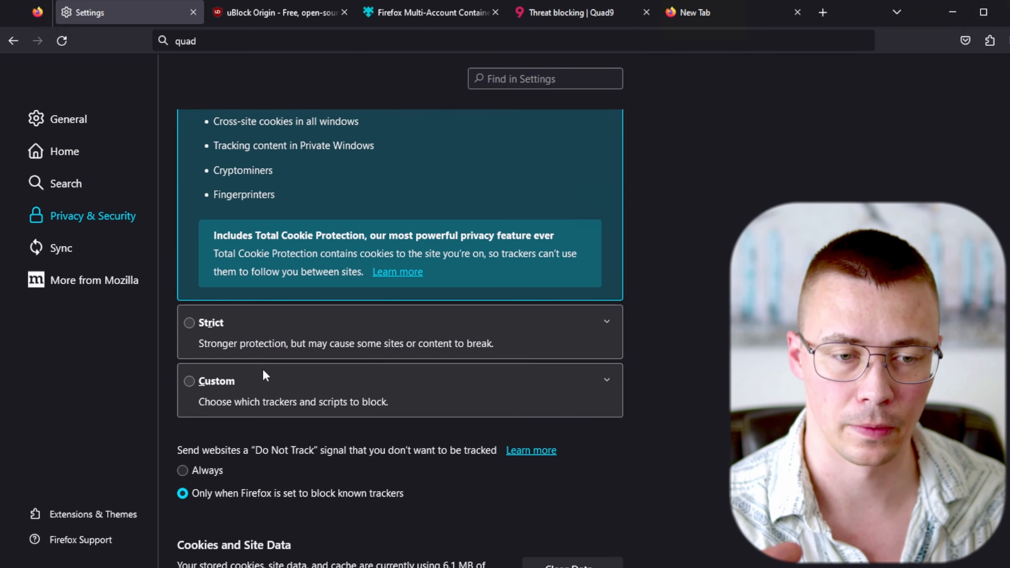
- Switch Enhanced Tracking Protection to Strict to examine what it blocks, and return it to Standard
scroll(264, 368, "up", 4)
scroll(267, 365, "down", 2)
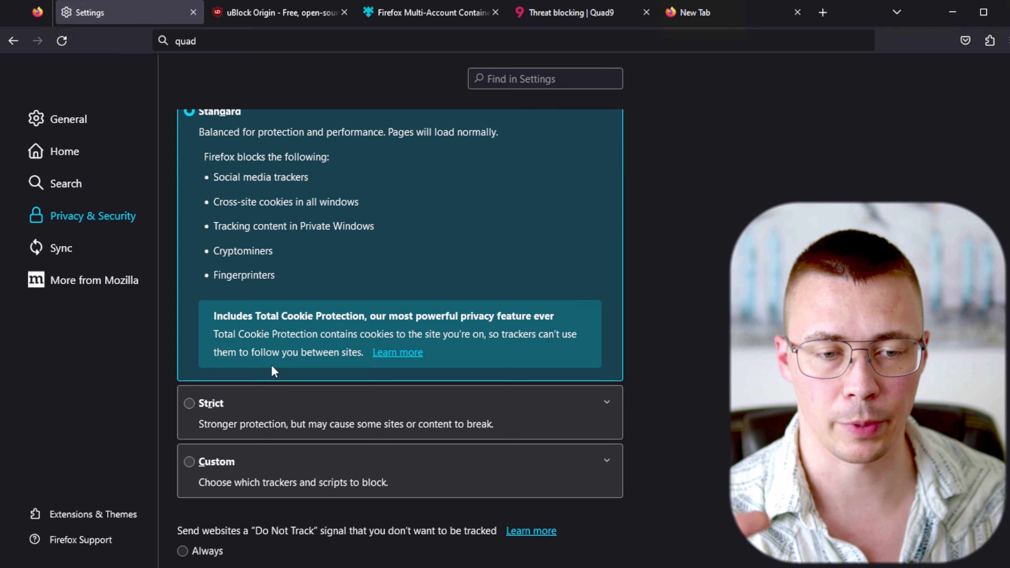
left_click(237, 401)
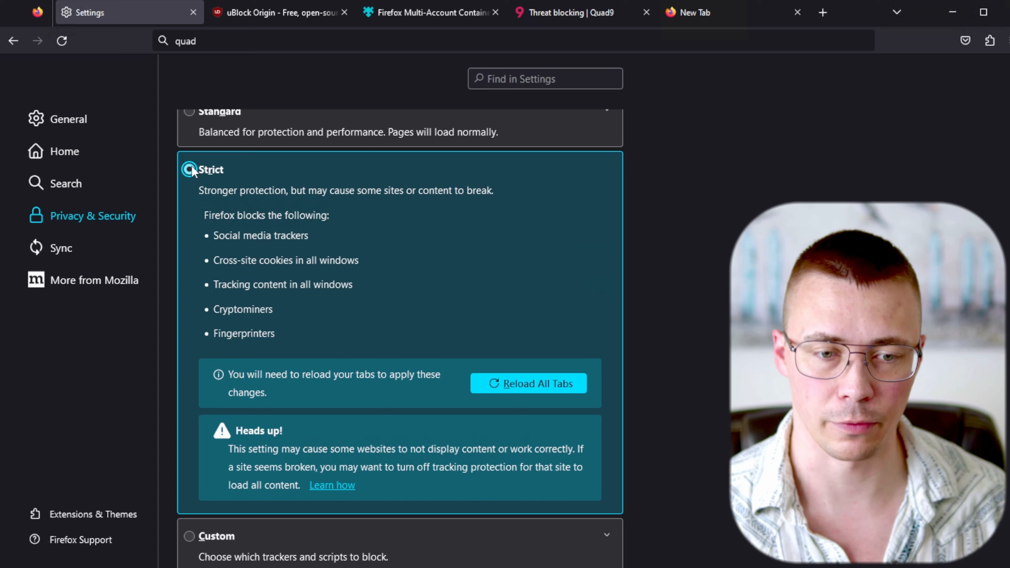
scroll(255, 222, "up", 2)
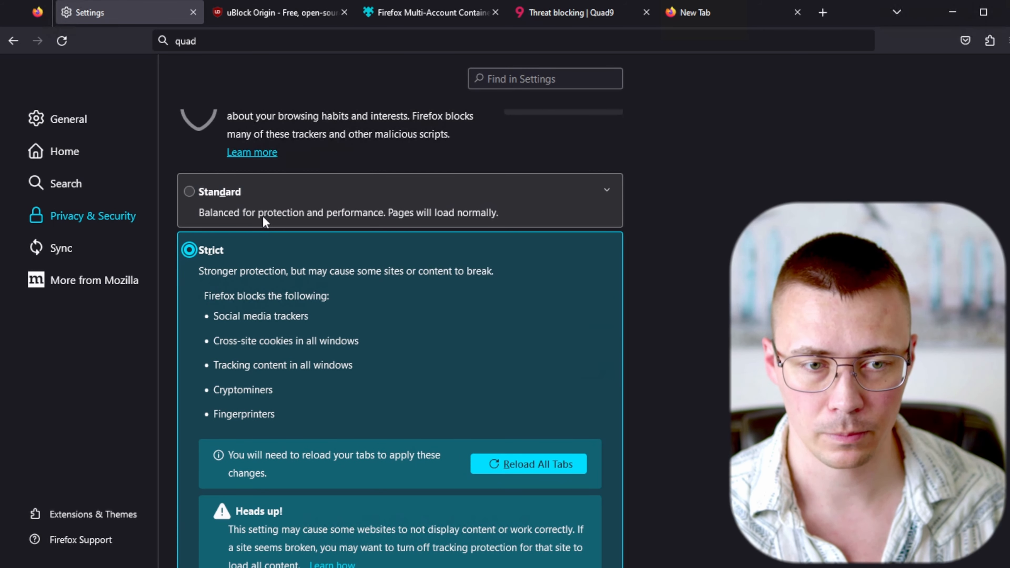
left_click(257, 204)
scroll(214, 249, "down", 4)
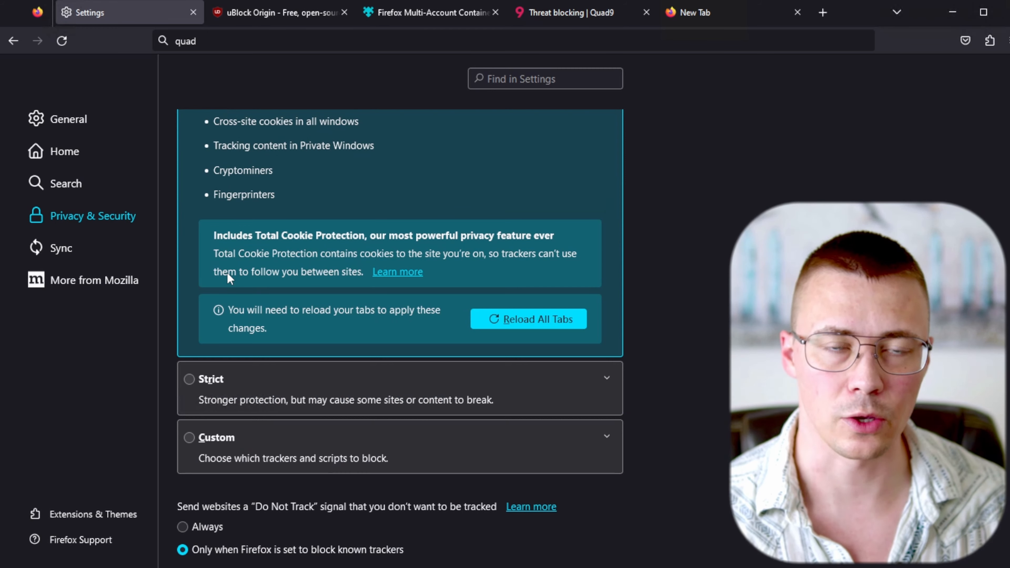
- Review the "Do Not Track" and Cookies and Site Data options, toggling cookie deletion at Firefox closing on and back off
scroll(228, 275, "down", 2)
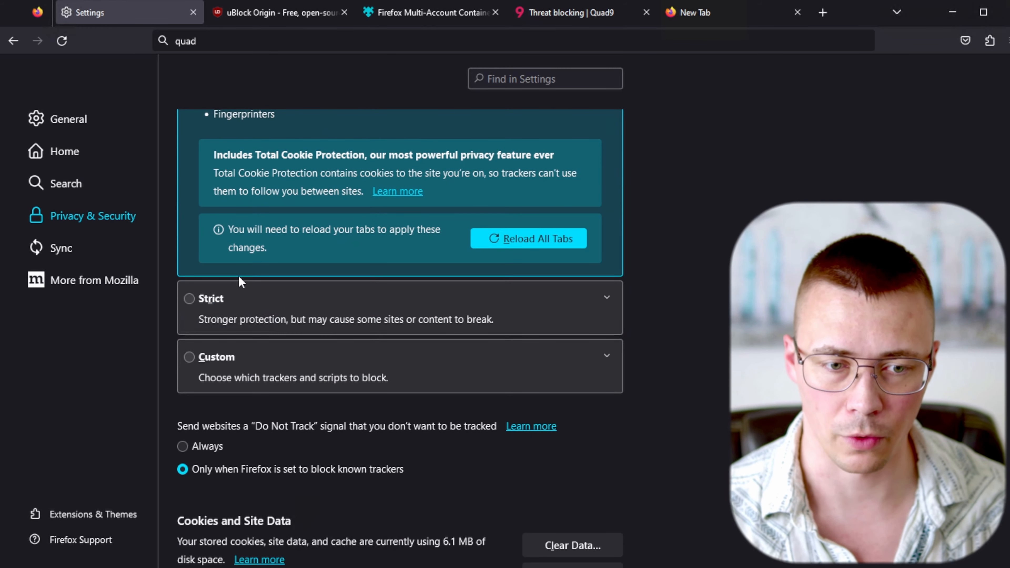
scroll(238, 288, "down", 2)
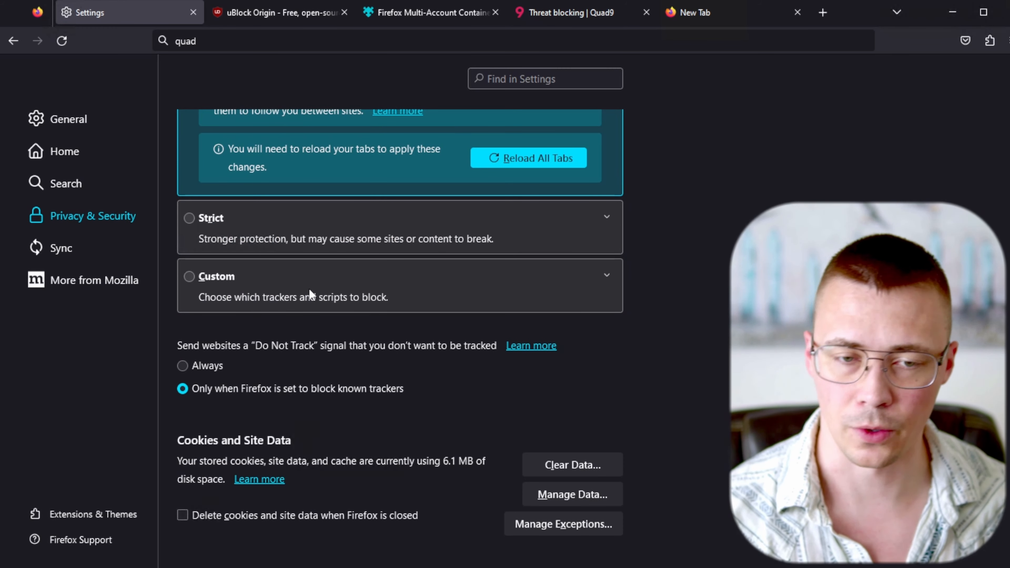
scroll(296, 302, "down", 4)
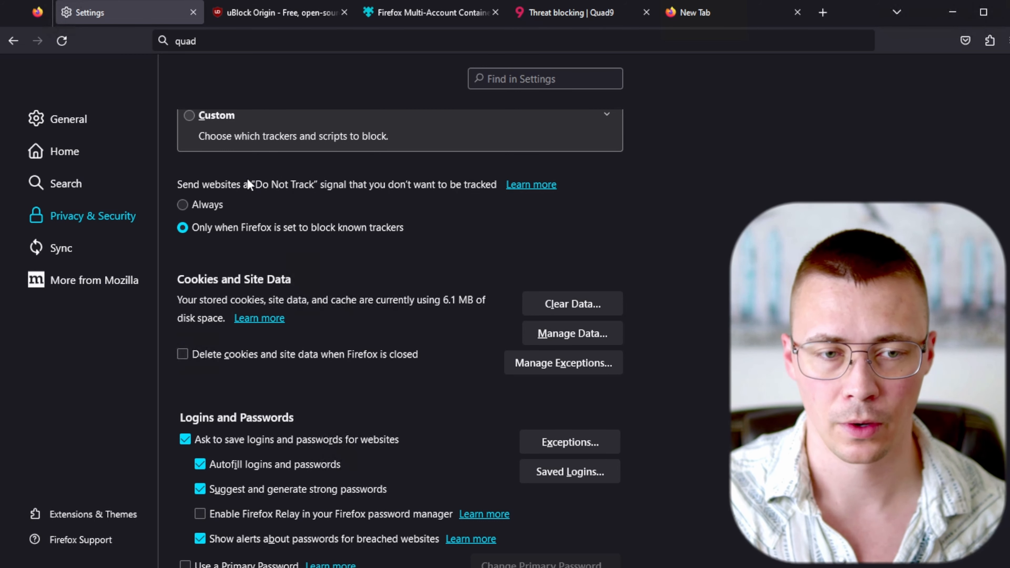
scroll(207, 231, "down", 2)
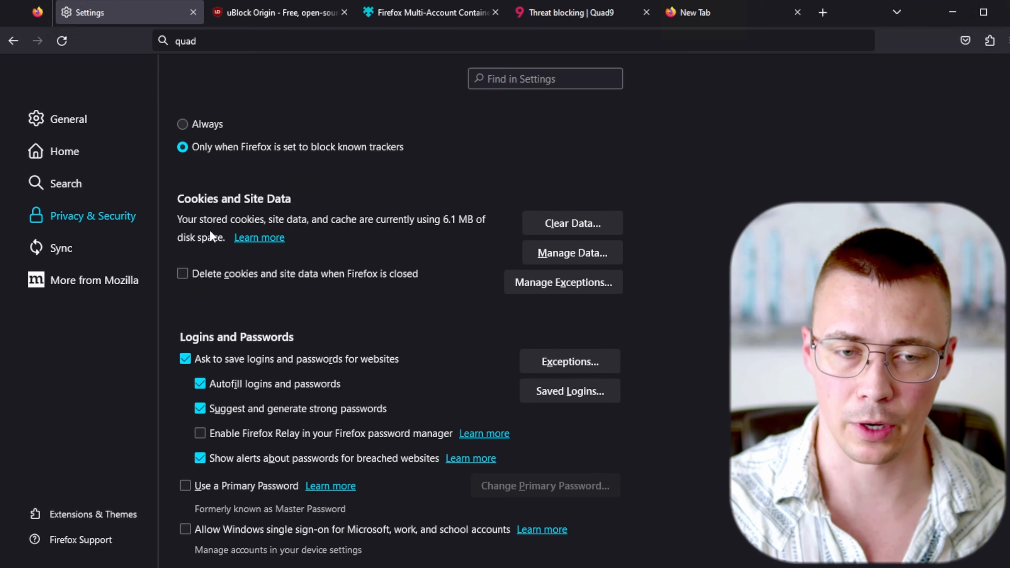
scroll(564, 183, "down", 2)
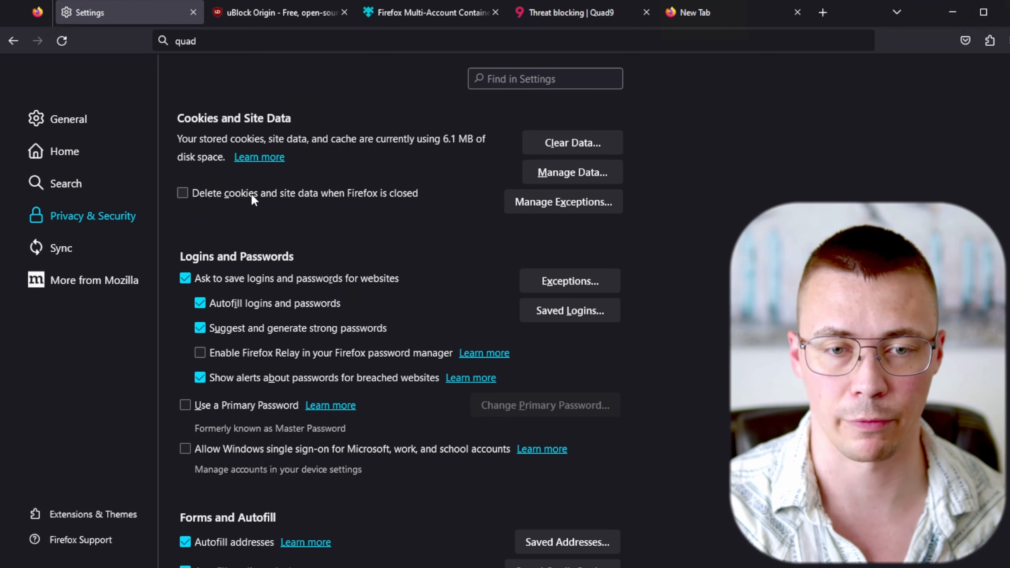
left_click(254, 199)
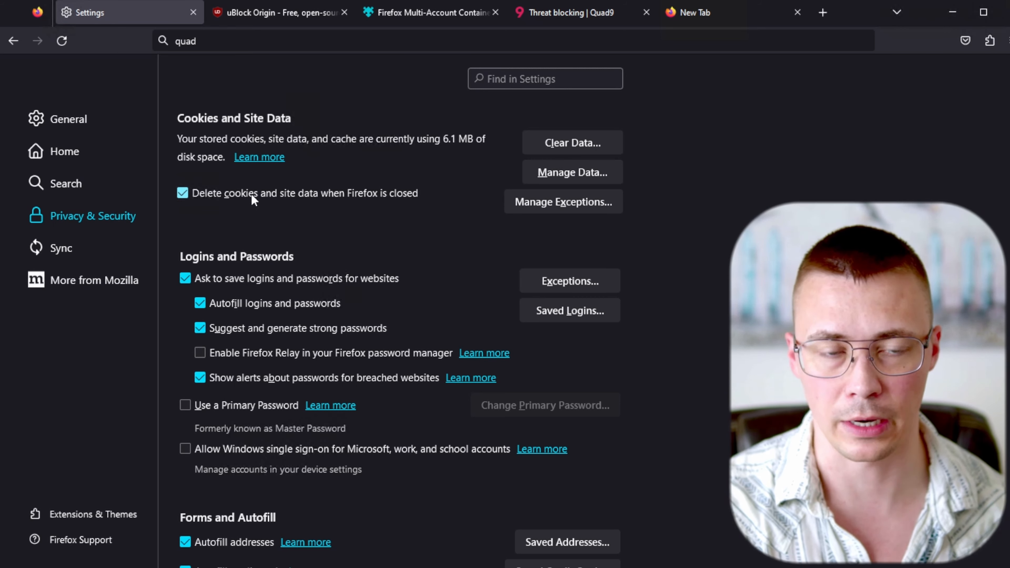
left_click(253, 199)
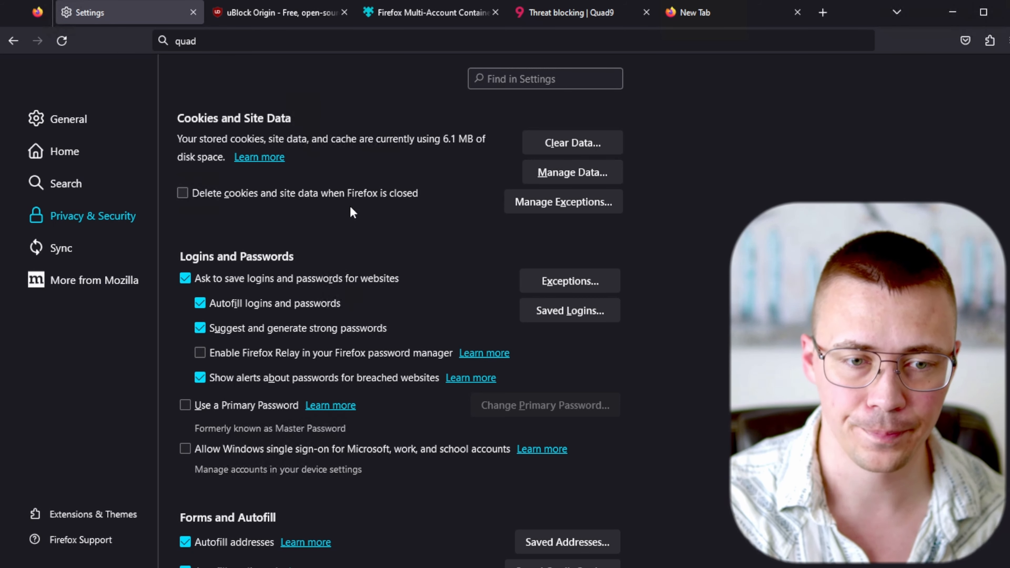
scroll(349, 211, "down", 4)
scroll(317, 213, "up", 4)
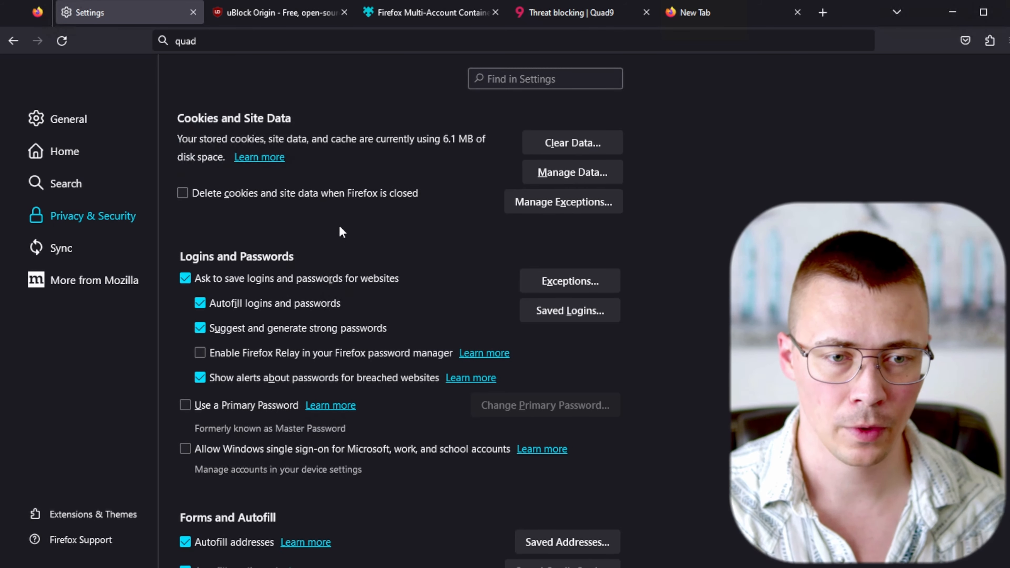
- Disable asking to save logins and passwords for websites and showing alerts about passwords for breached websites
scroll(342, 232, "down", 2)
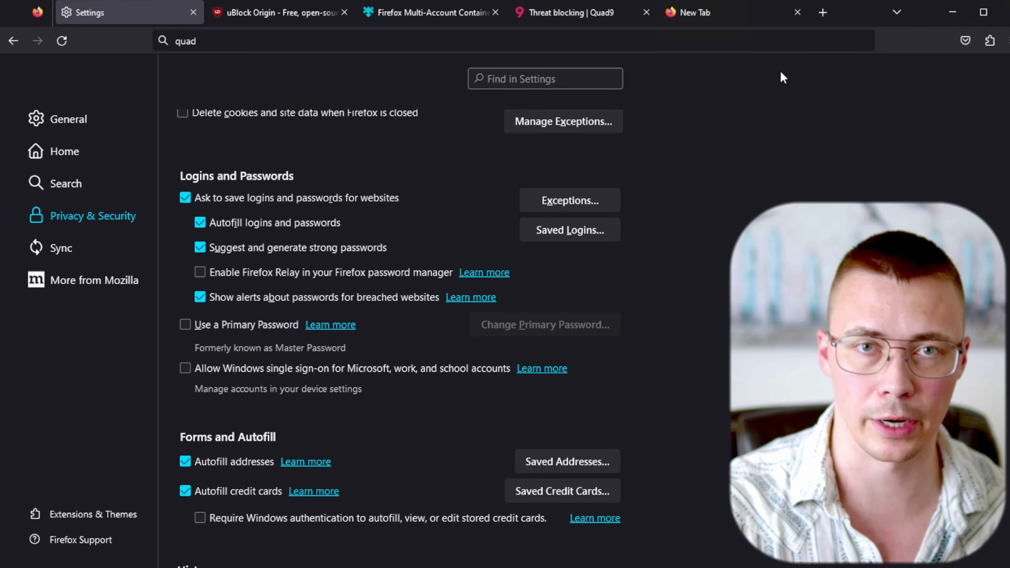
left_click(335, 199)
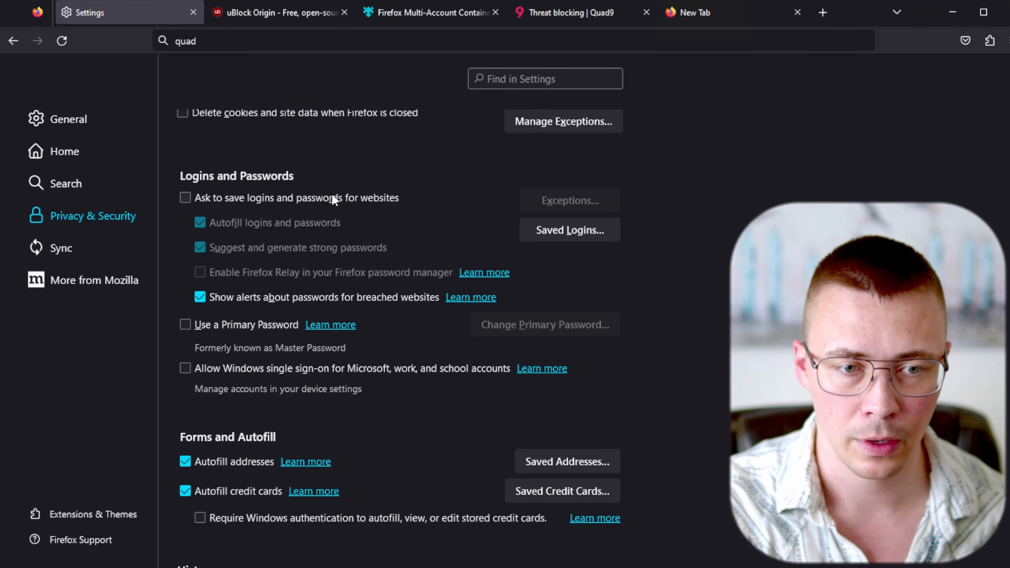
left_click(306, 297)
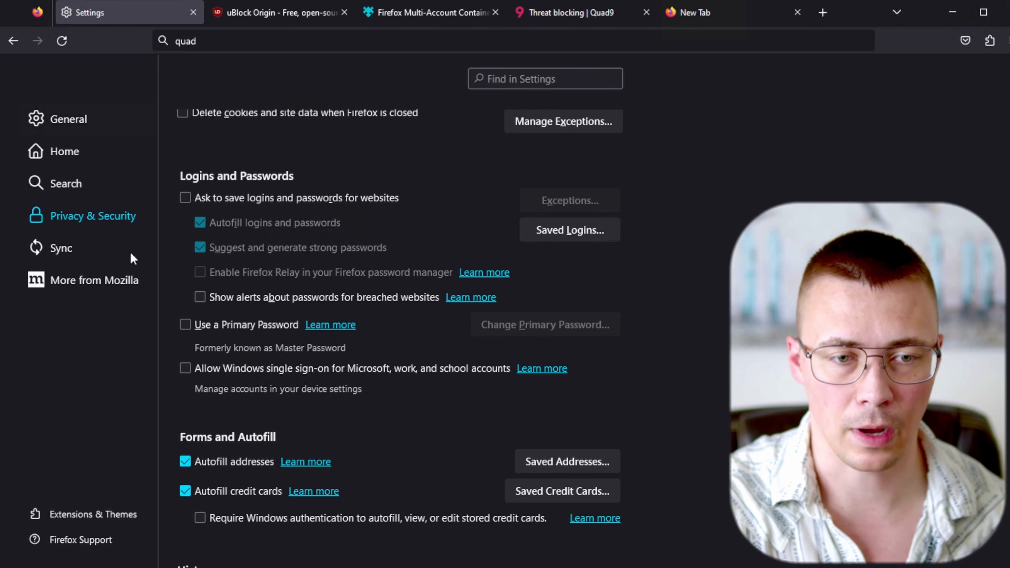
scroll(294, 177, "down", 4)
scroll(292, 178, "up", 2)
scroll(293, 197, "up", 2)
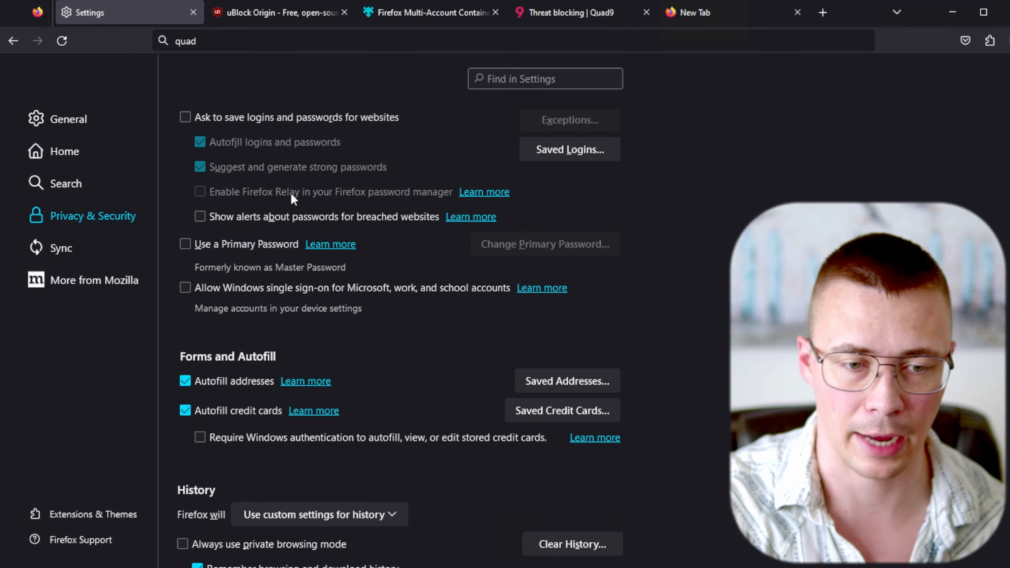
- Turn off autofill for addresses and credit cards under Forms and Autofill
scroll(293, 191, "down", 2)
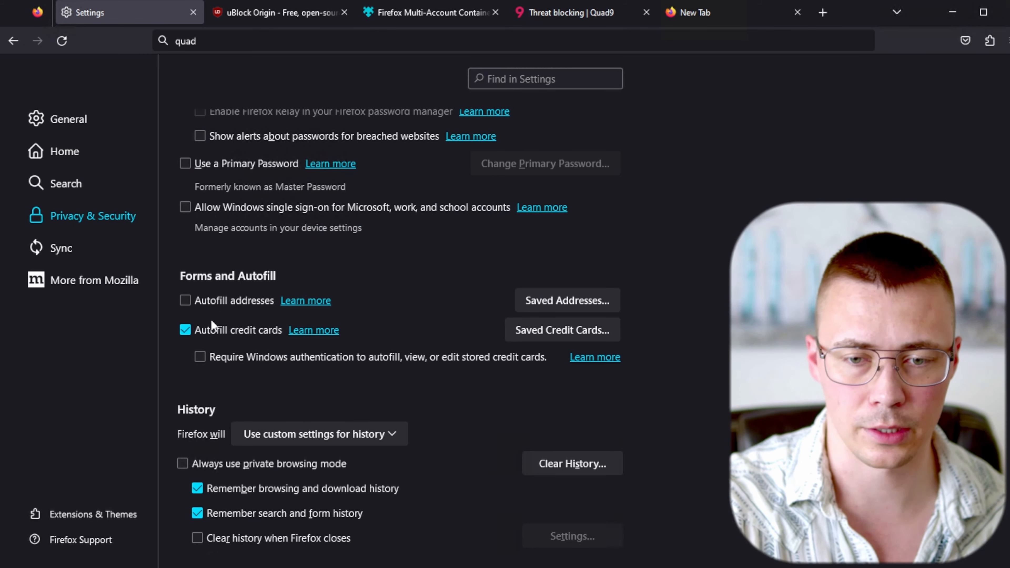
left_click(213, 330)
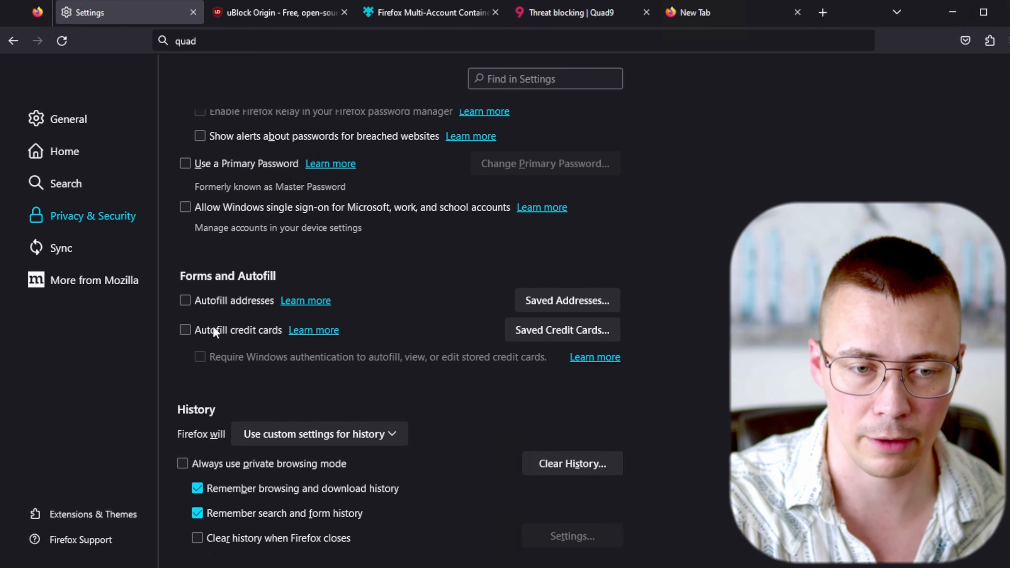
scroll(213, 330, "down", 3)
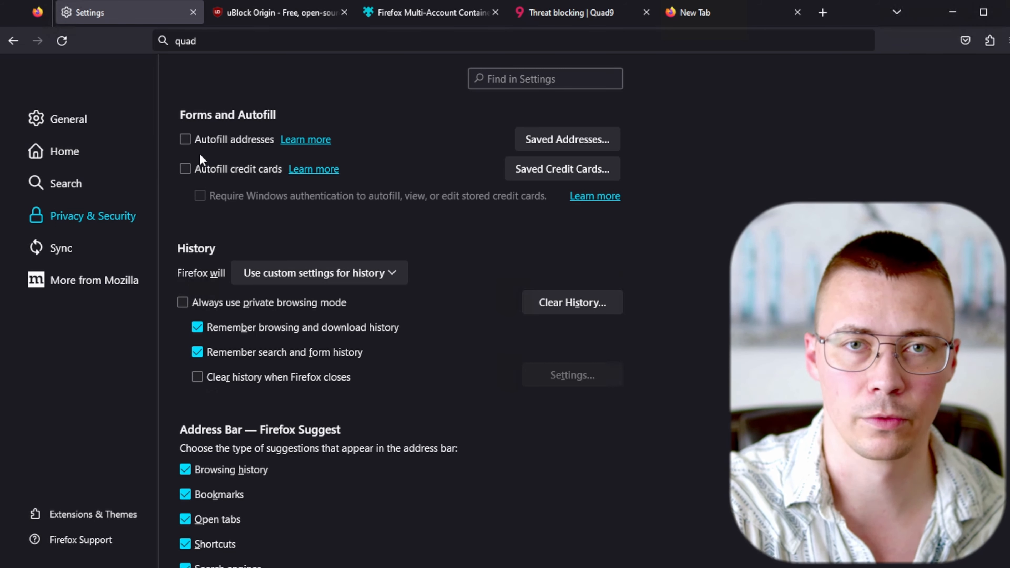
- Keep custom settings for history, and disable remembering both browsing and download history and search and form history
scroll(201, 159, "down", 5)
scroll(201, 160, "up", 3)
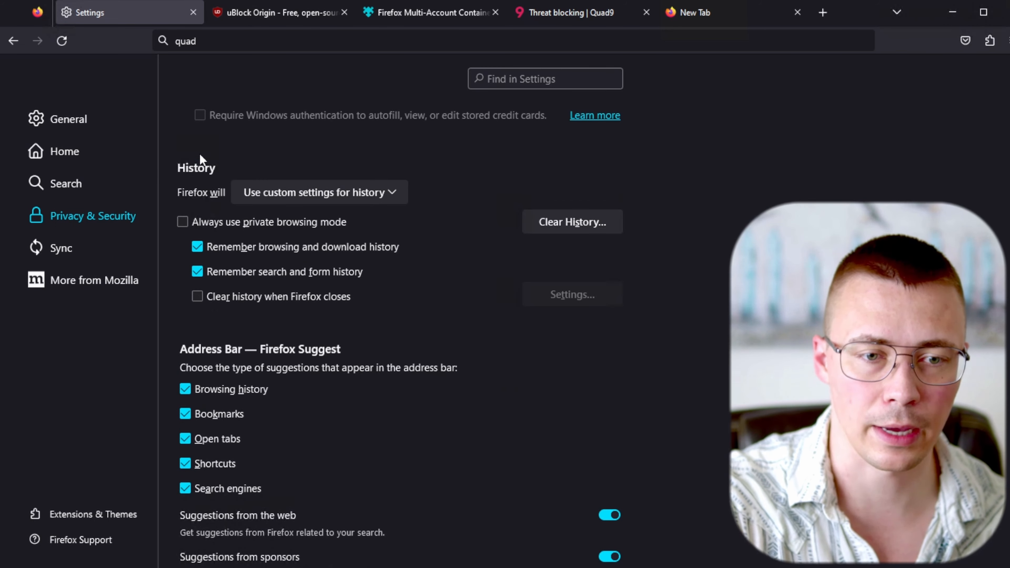
left_click(264, 194)
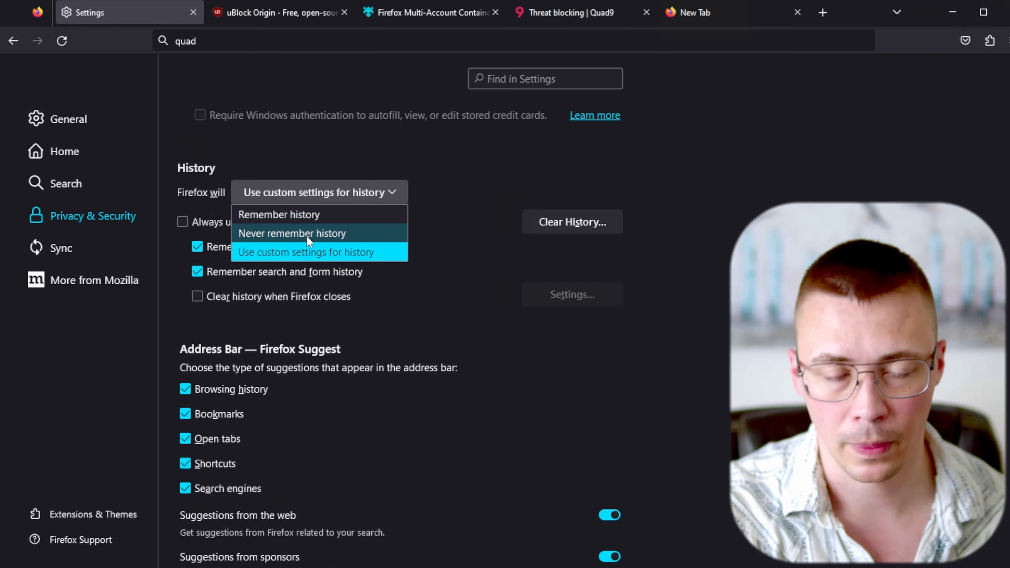
left_click(285, 186)
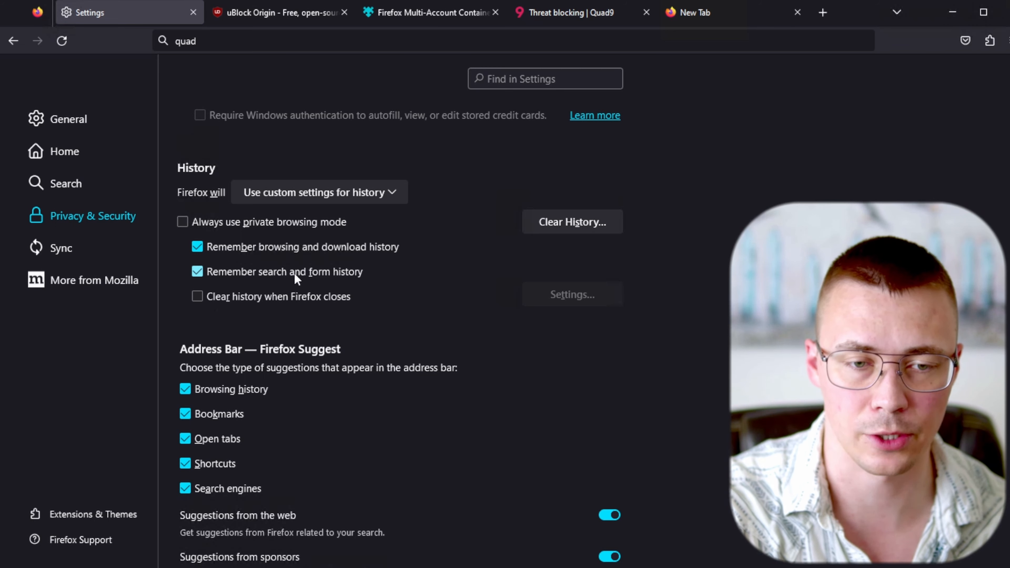
left_click(283, 250)
left_click(259, 273)
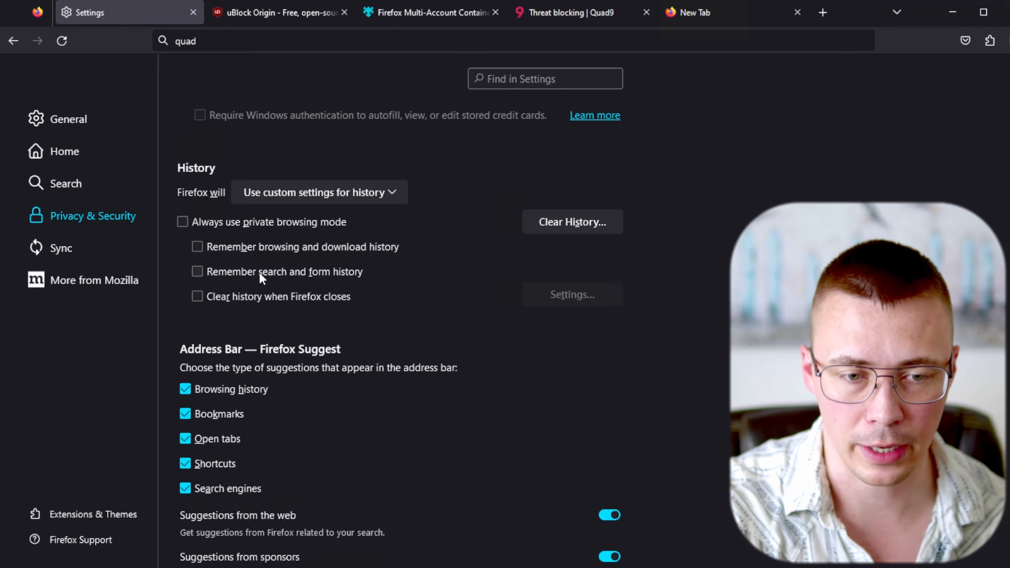
- Turn off suggestions from sponsors in the Firefox Suggest address bar options
scroll(259, 272, "down", 5)
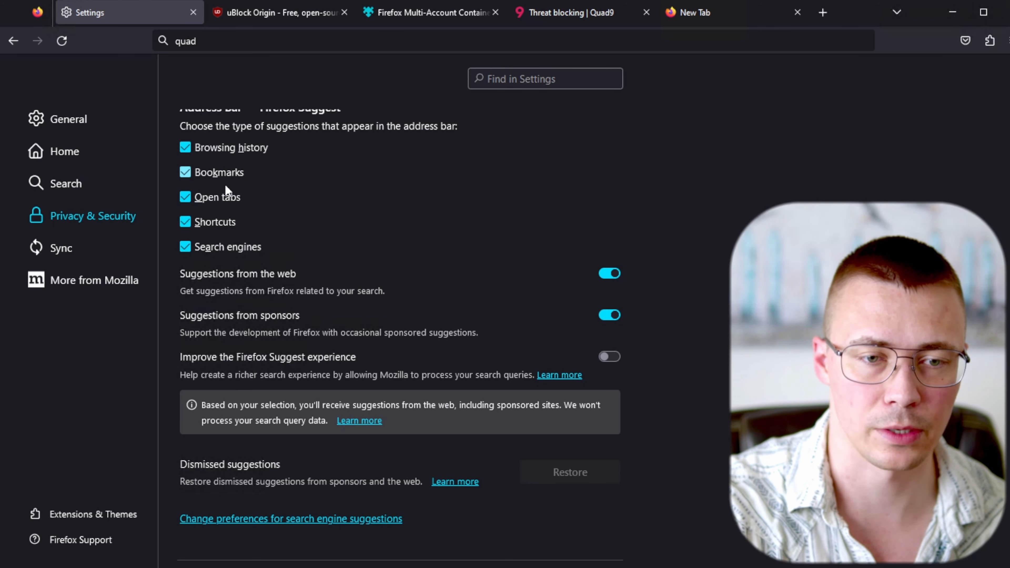
scroll(270, 195, "up", 3)
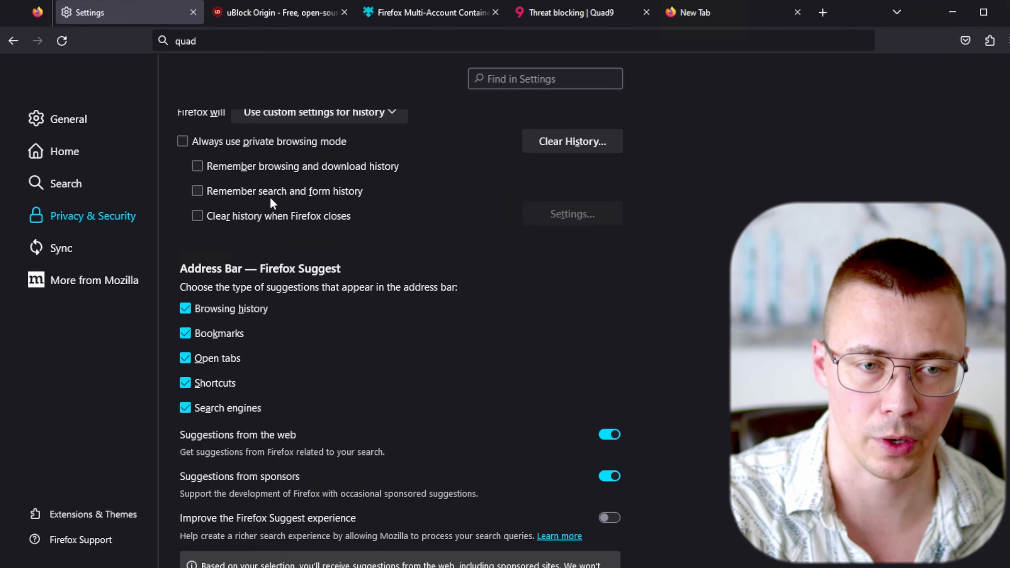
scroll(191, 310, "down", 2)
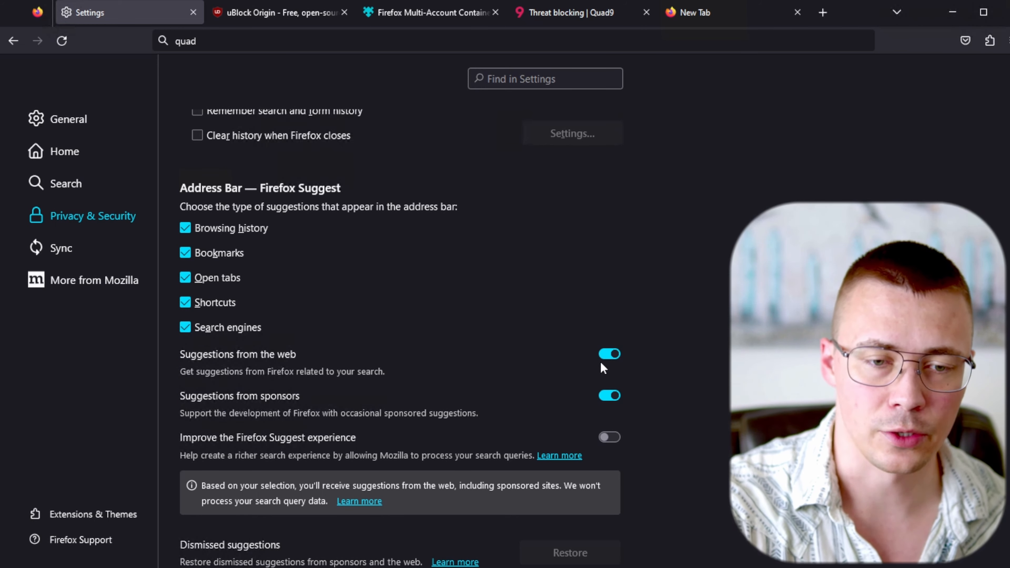
left_click(605, 398)
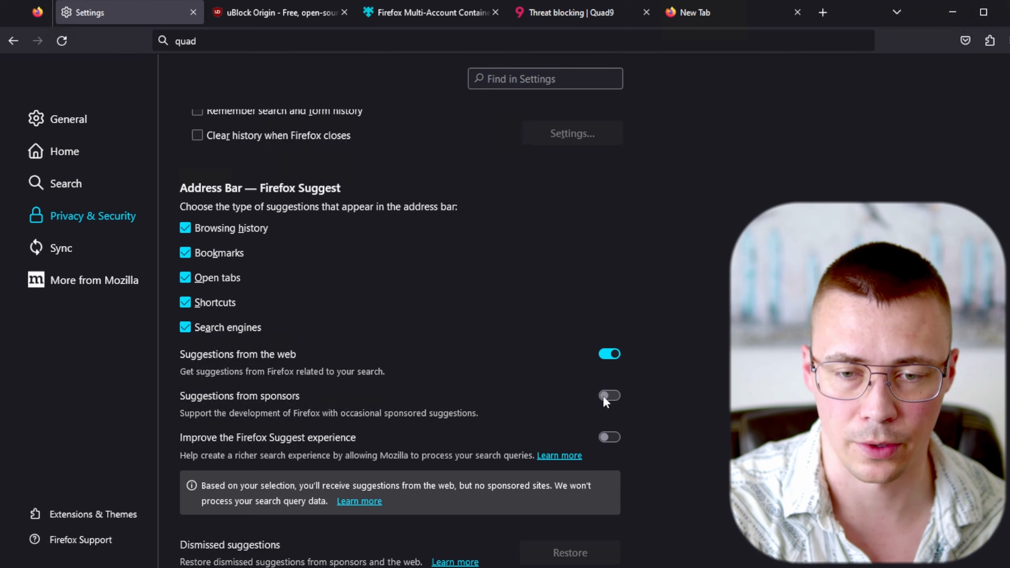
- Review the Permissions options for location, camera, microphone, notifications, autoplay, virtual reality, pop-up windows and add-on warnings
scroll(602, 396, "down", 8)
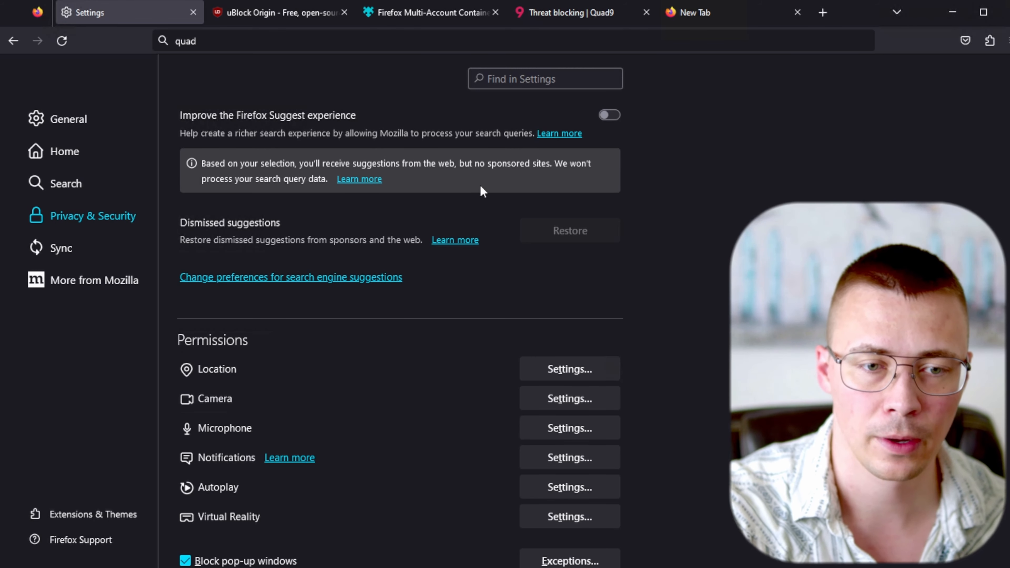
scroll(479, 185, "down", 6)
scroll(429, 222, "up", 2)
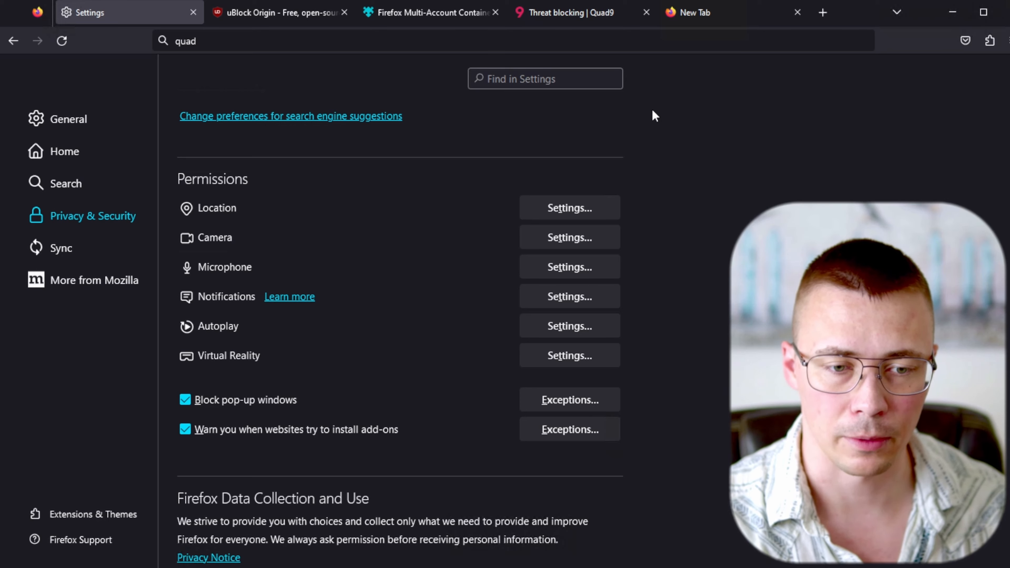
scroll(652, 120, "down", 3)
scroll(358, 298, "up", 3)
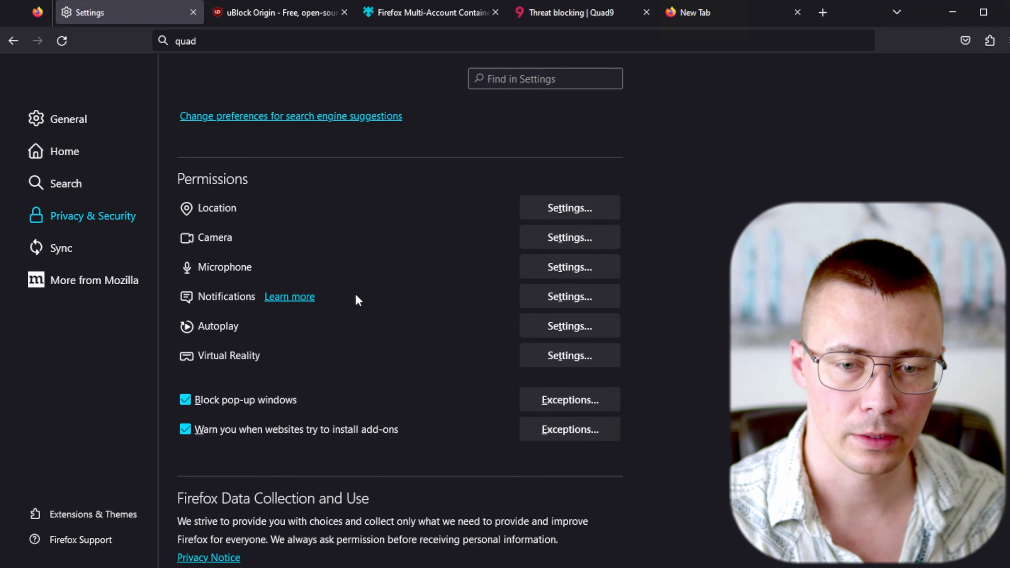
scroll(354, 296, "down", 2)
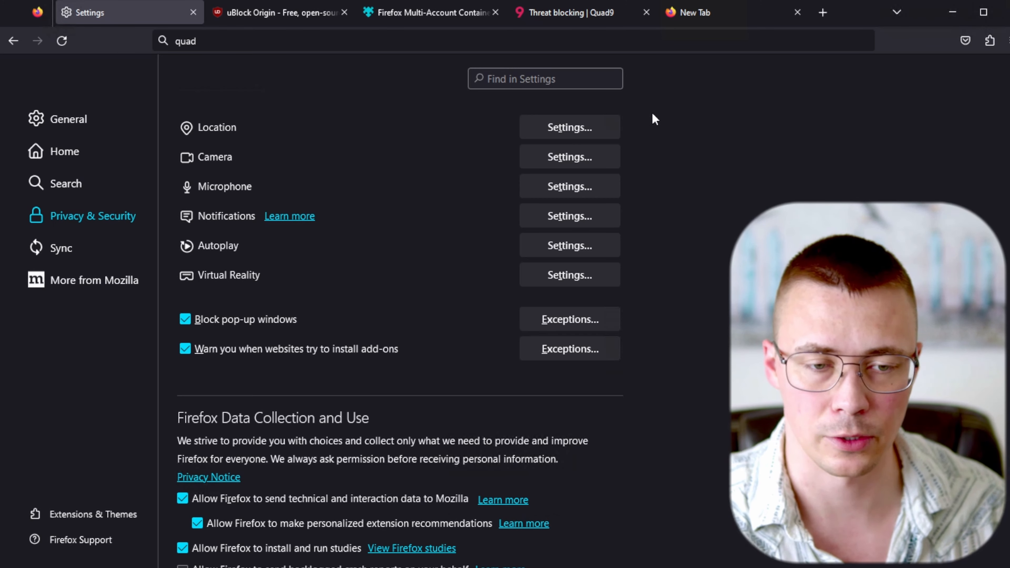
- Stop Firefox from sending technical and interaction data to Mozilla and from installing and running studies
scroll(688, 161, "down", 4)
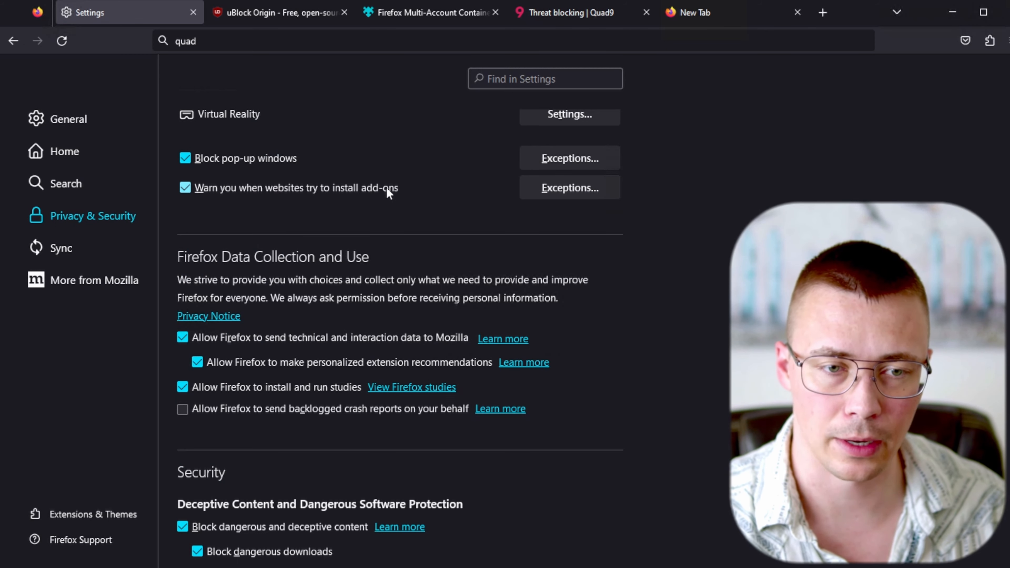
scroll(362, 202, "down", 2)
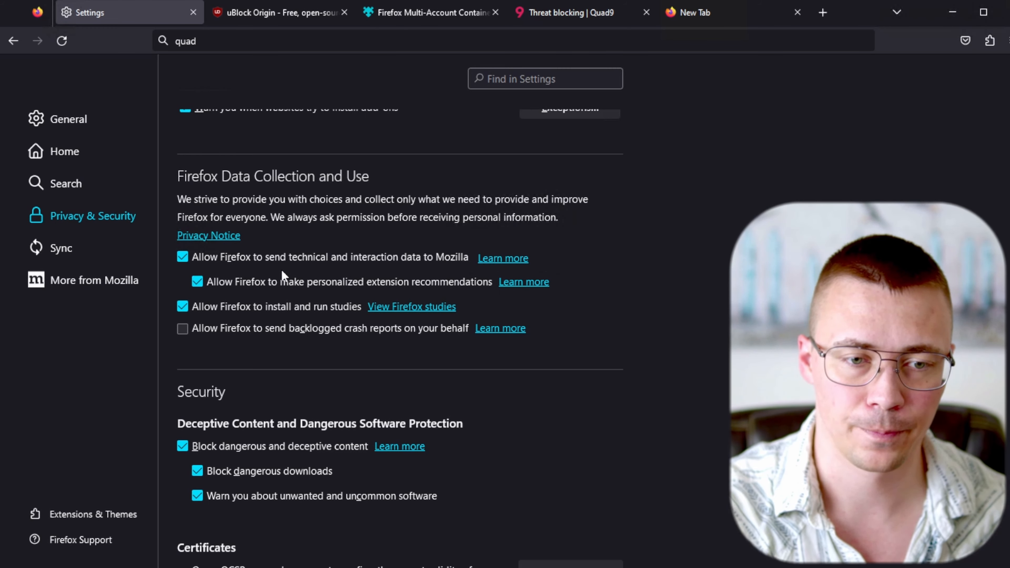
left_click(259, 258)
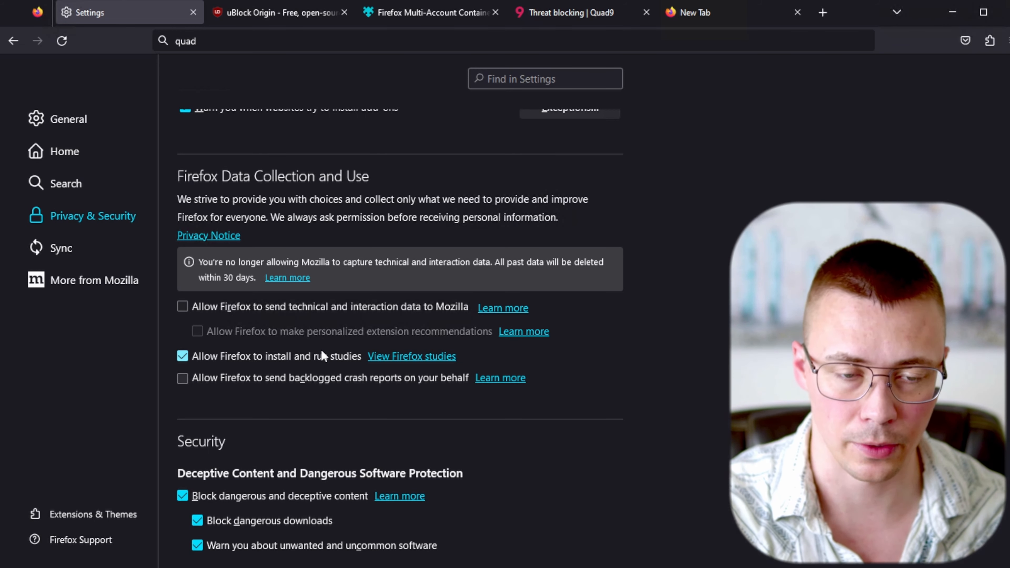
left_click(303, 354)
scroll(321, 327, "down", 6)
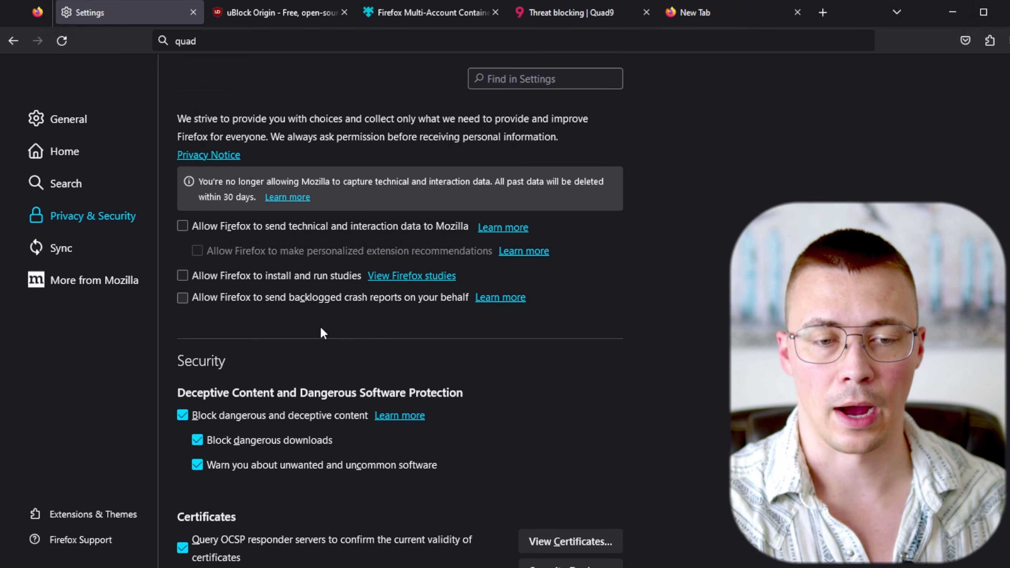
- Enable HTTPS-Only Mode in all windows in the Security settings
scroll(302, 202, "up", 5)
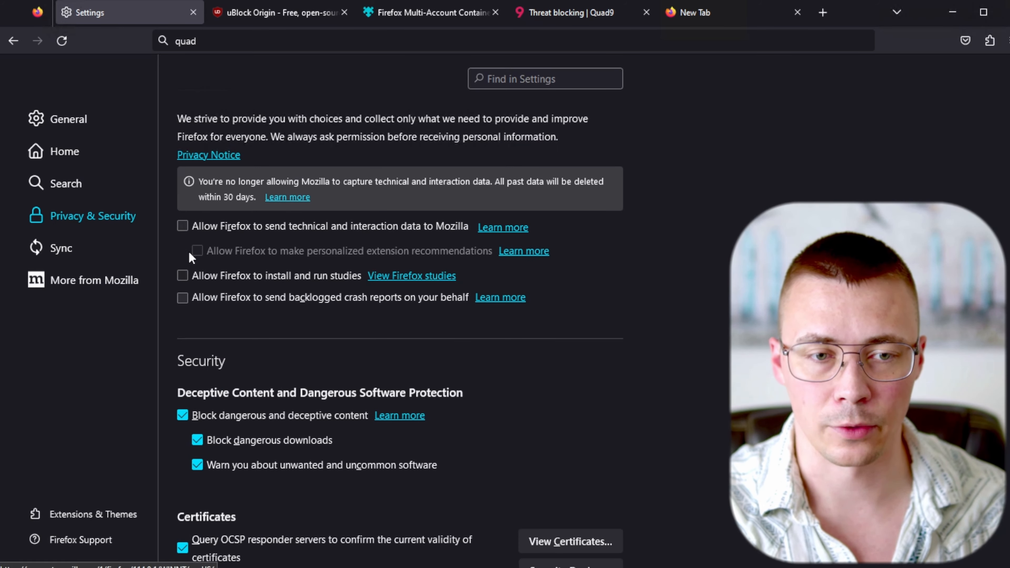
scroll(187, 274, "down", 7)
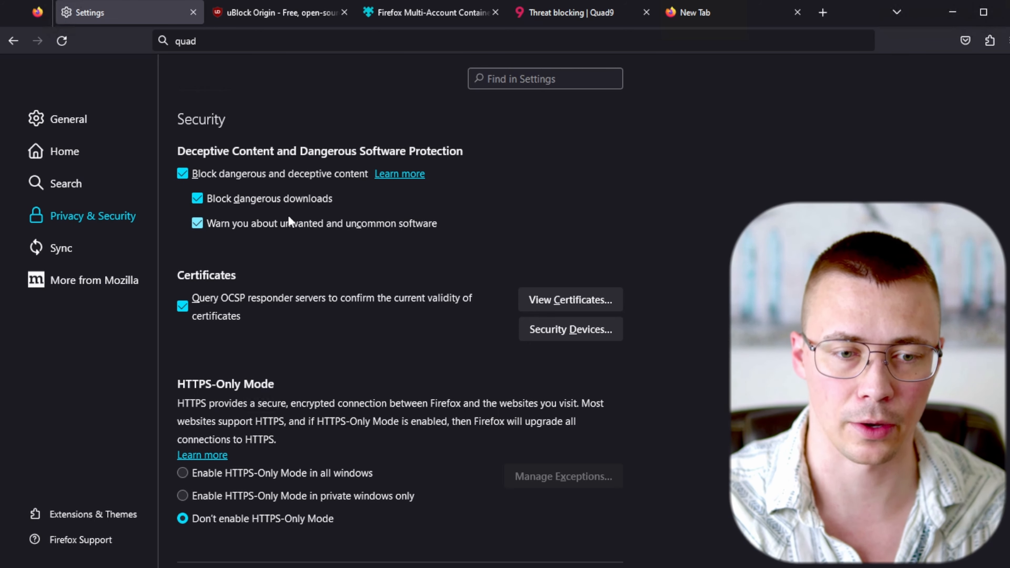
scroll(288, 219, "down", 2)
scroll(288, 218, "up", 2)
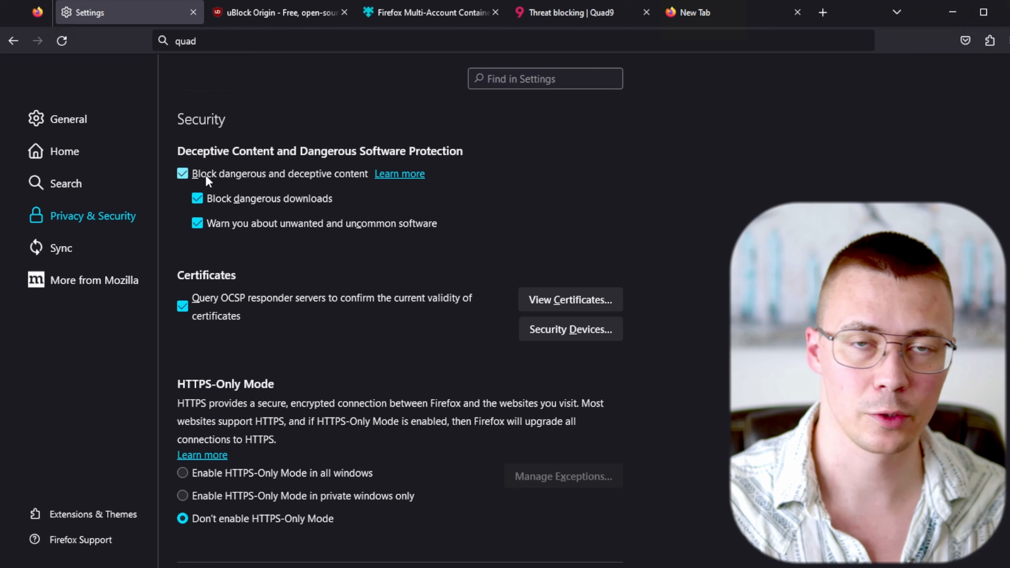
scroll(210, 184, "up", 2)
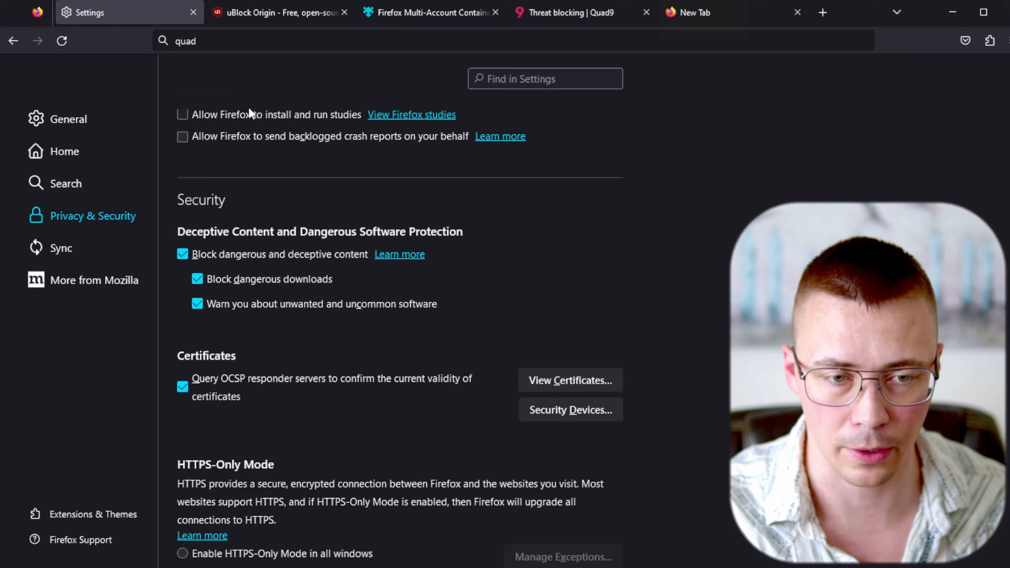
scroll(255, 113, "down", 6)
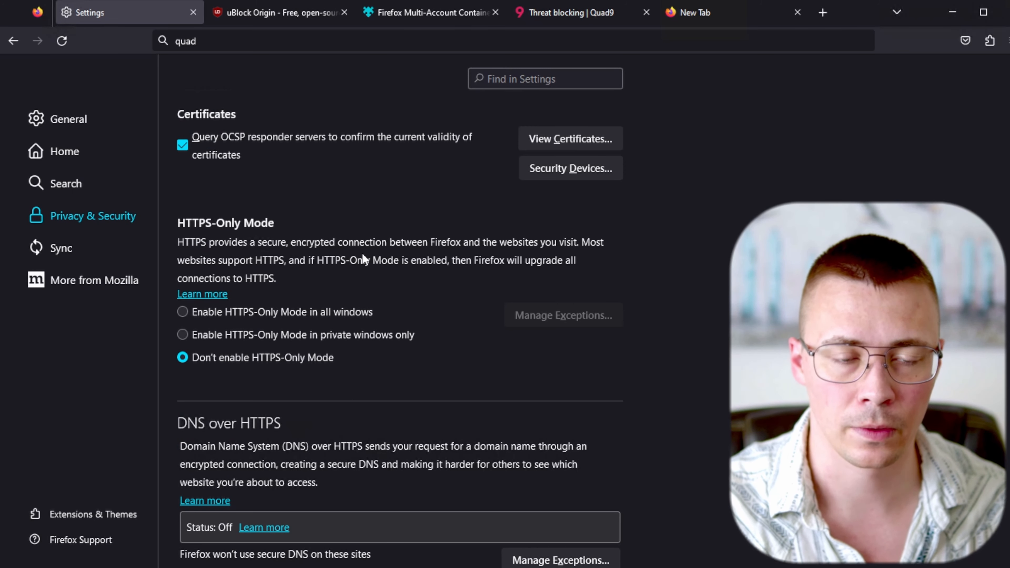
scroll(363, 253, "down", 2)
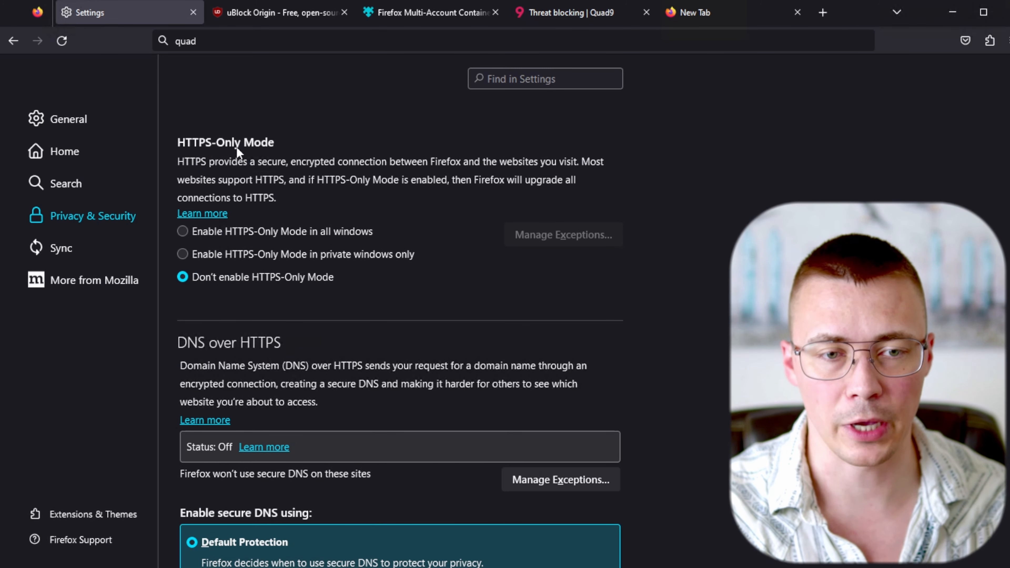
left_click(362, 234)
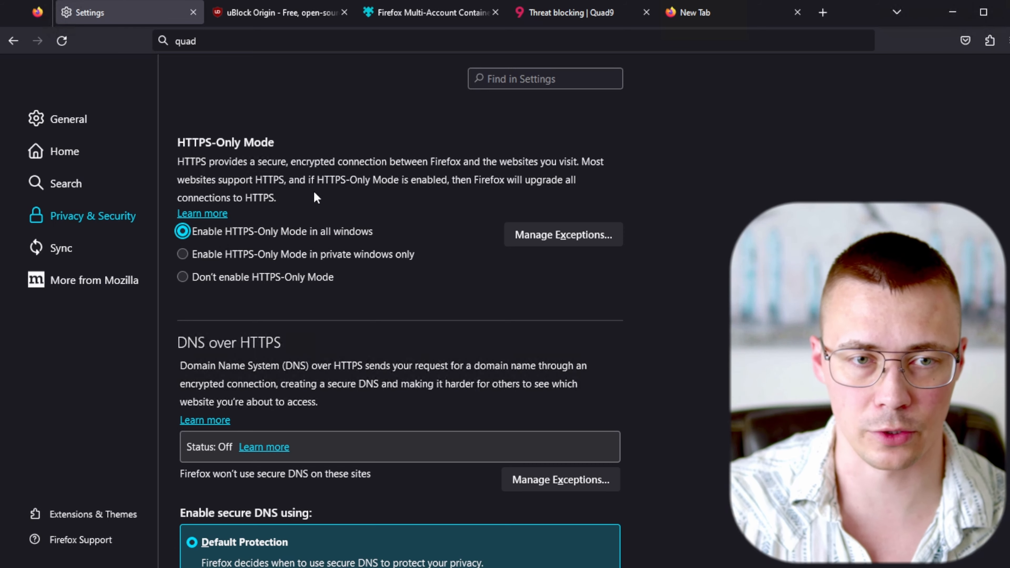
- View the already open uBlock Origin website and return to the Privacy & Security settings
left_click(250, 16)
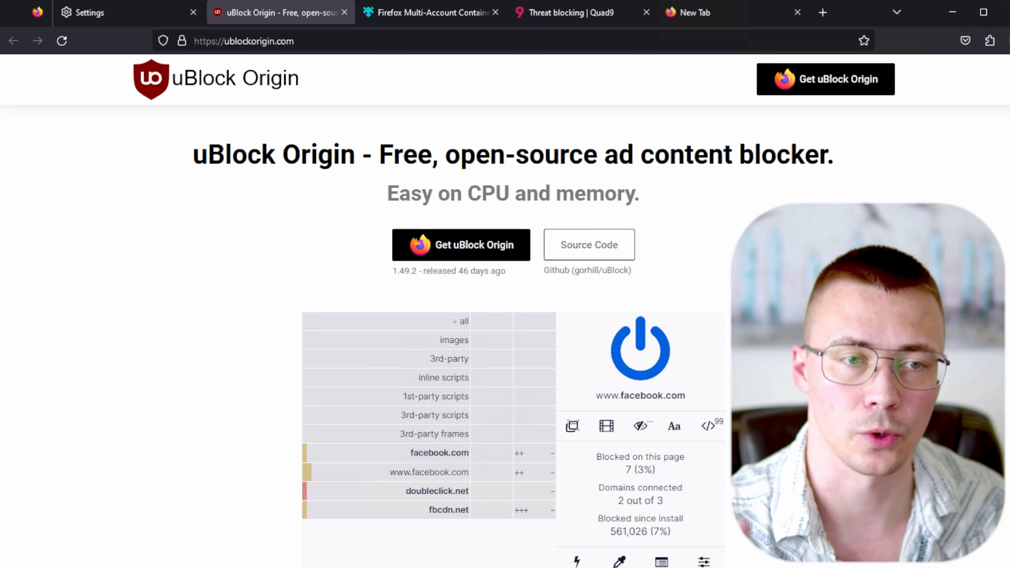
left_click(132, 12)
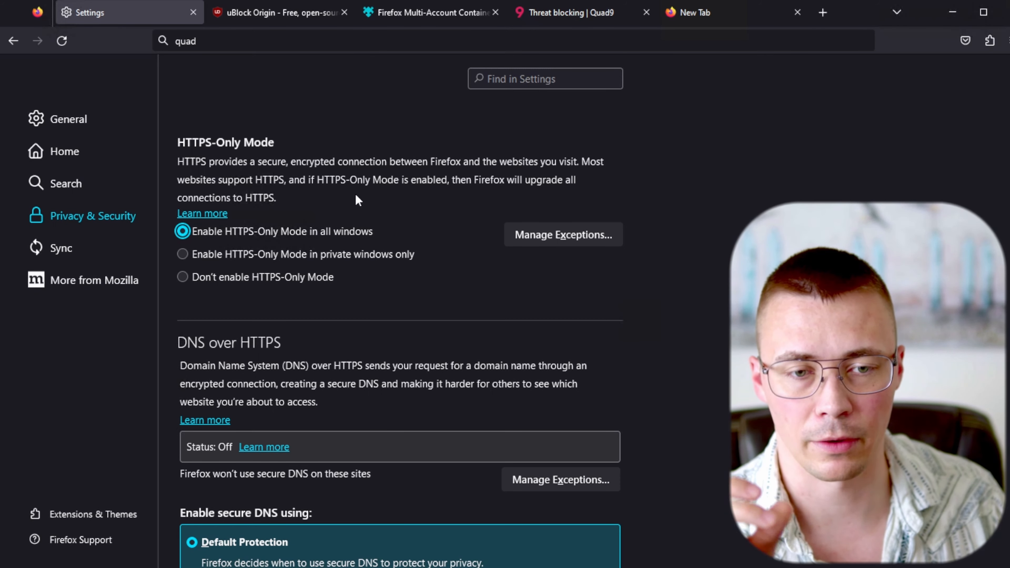
left_click(252, 13)
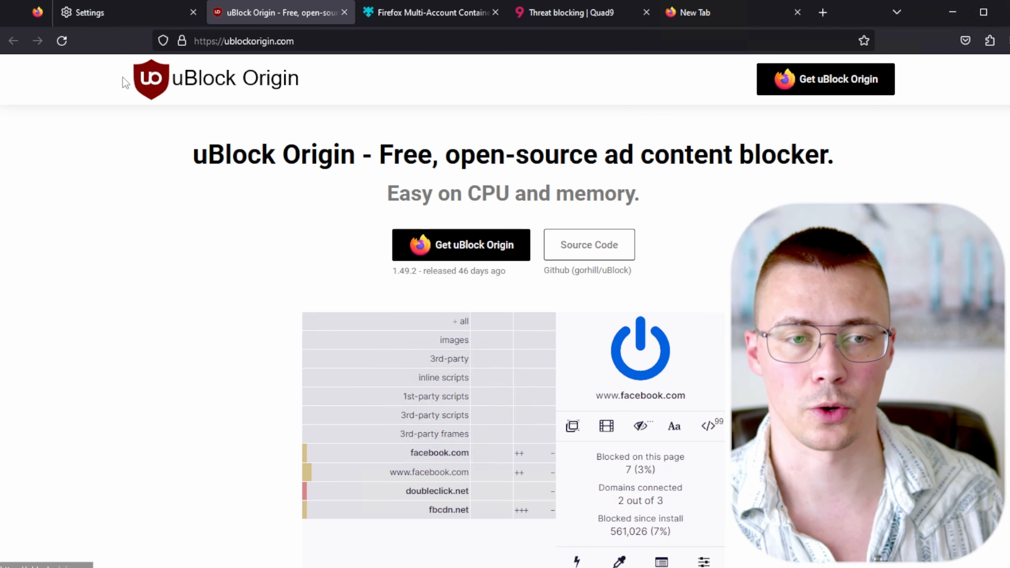
left_click(96, 20)
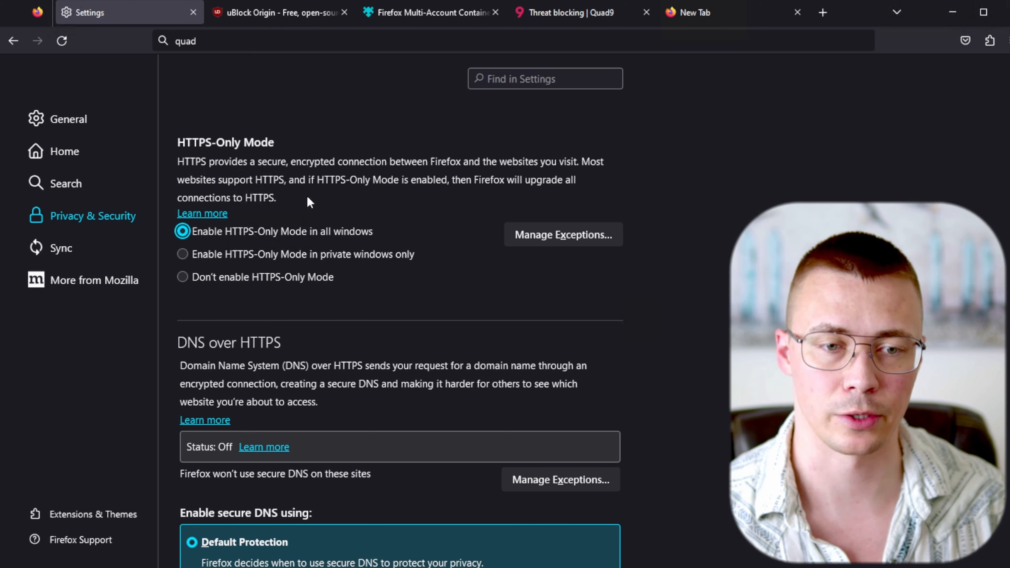
- Review the DNS over HTTPS section and the protection levels offered for secure DNS
scroll(334, 201, "down", 5)
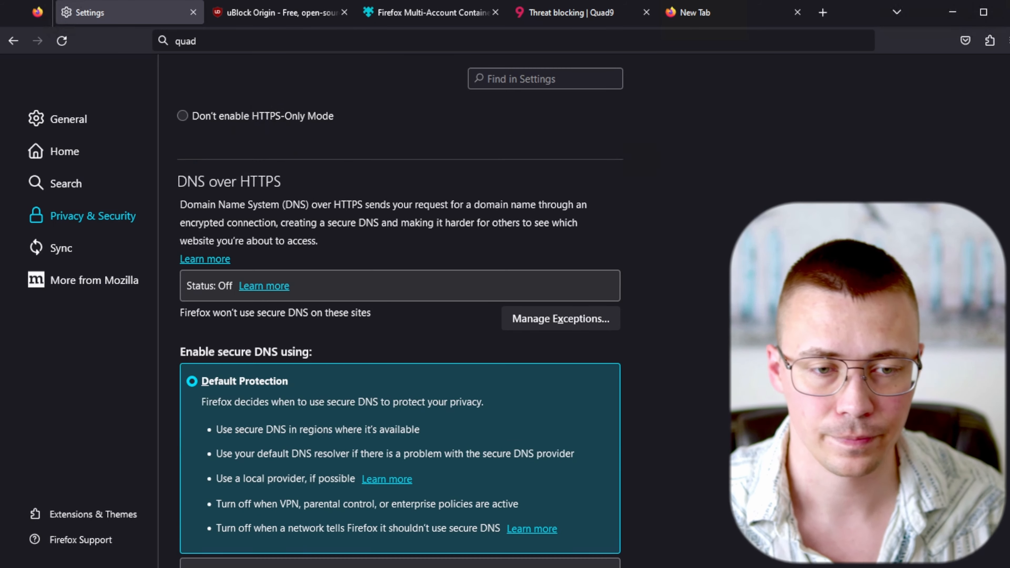
scroll(350, 204, "up", 5)
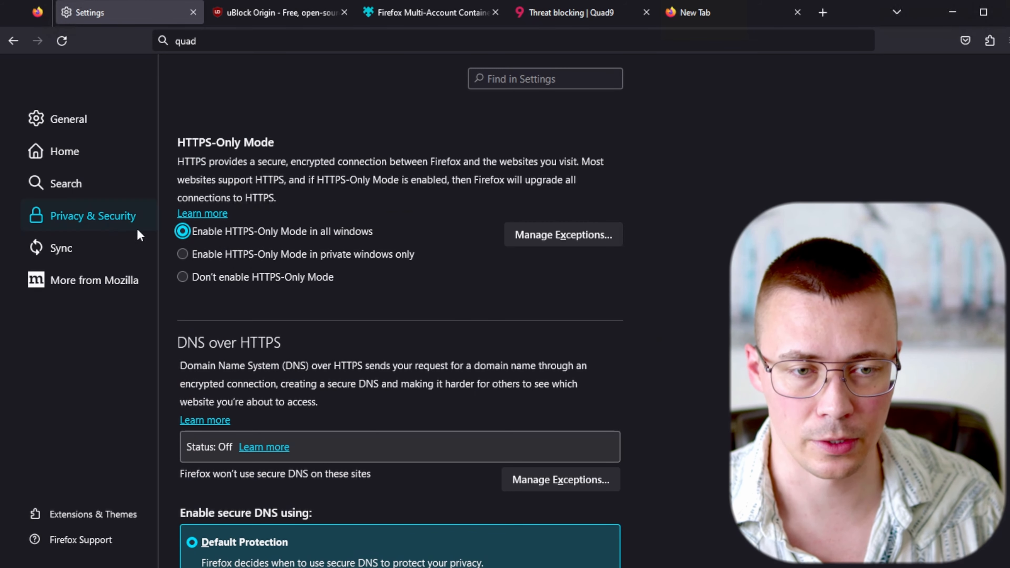
scroll(263, 222, "down", 3)
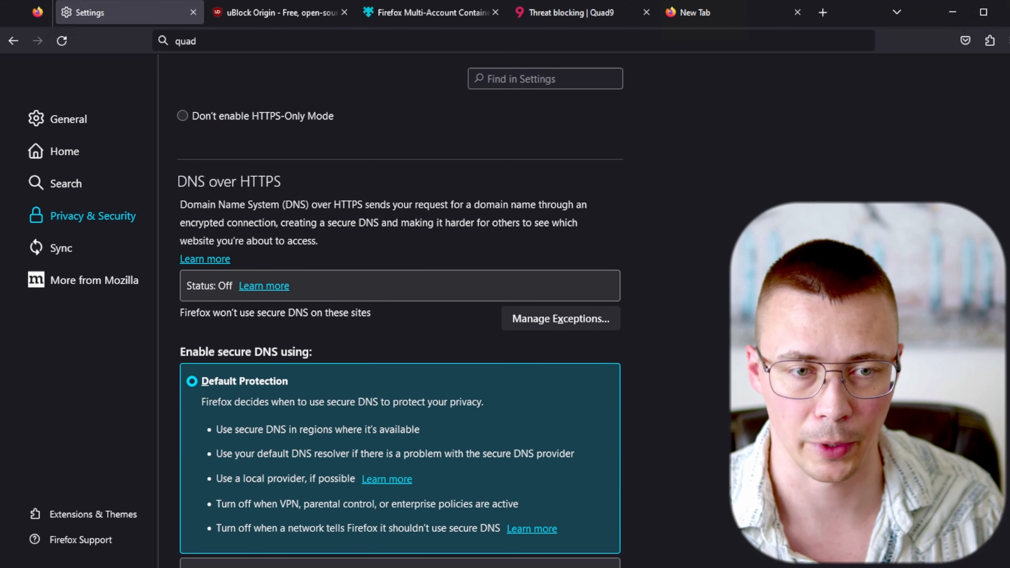
scroll(219, 187, "down", 2)
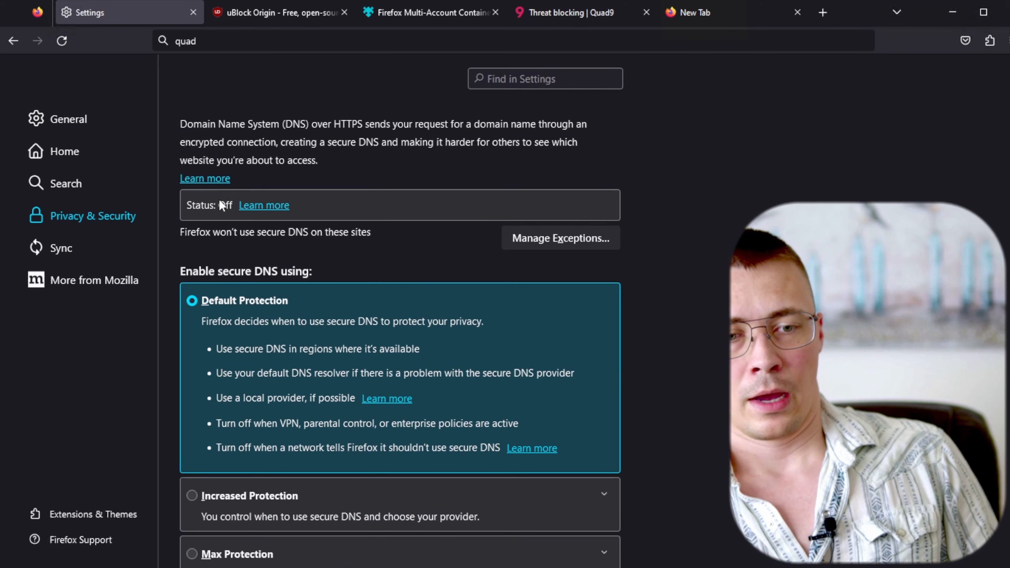
scroll(213, 235, "down", 2)
scroll(214, 236, "up", 2)
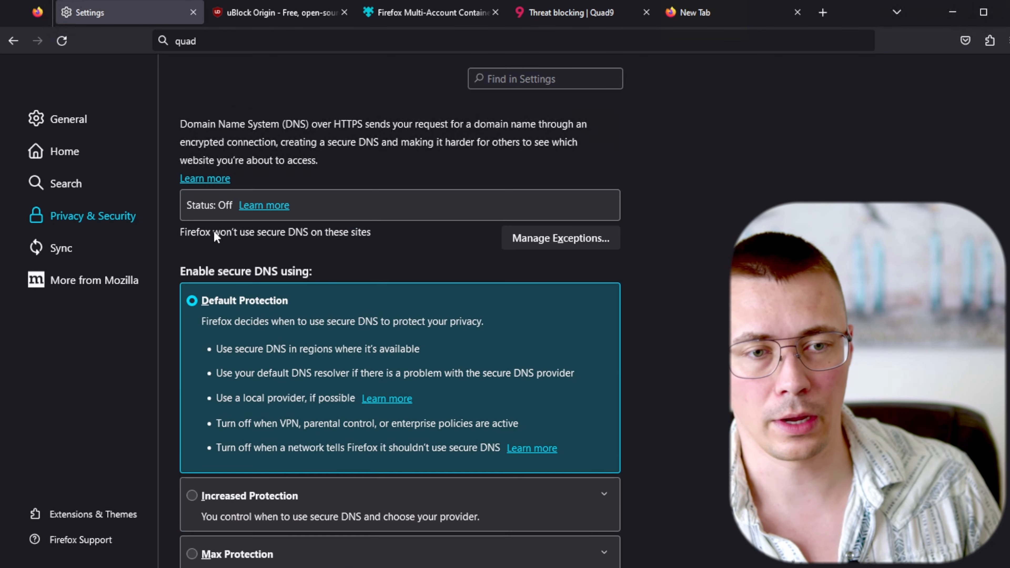
scroll(214, 236, "down", 2)
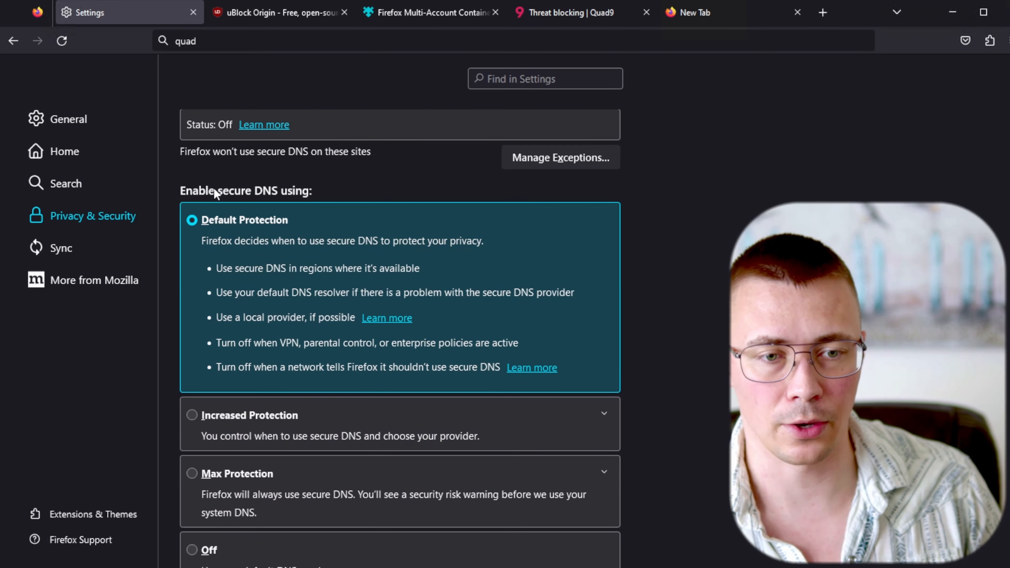
scroll(201, 201, "down", 2)
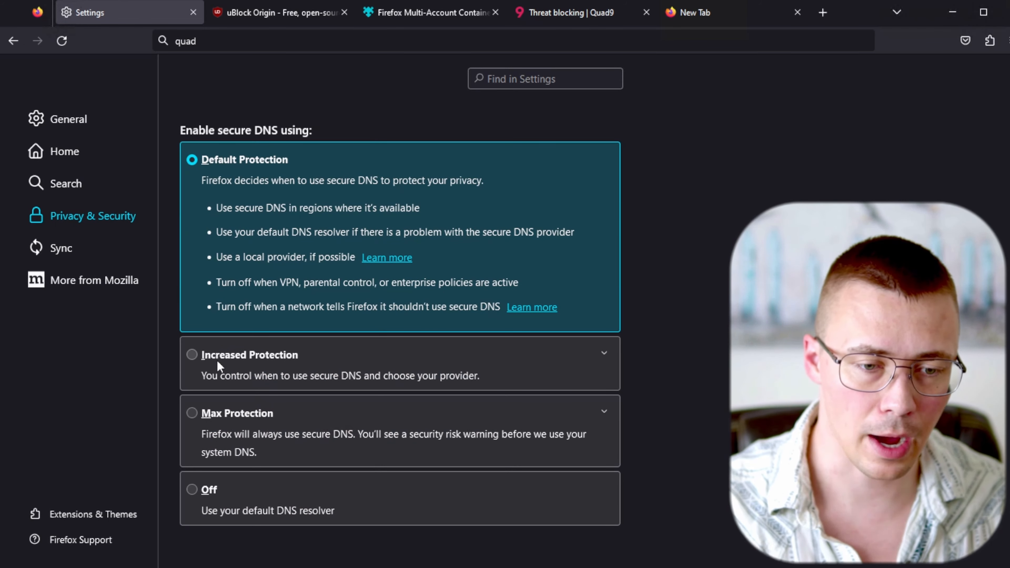
- Try the Off, Default Protection and Increased Protection options for secure DNS
left_click(192, 490)
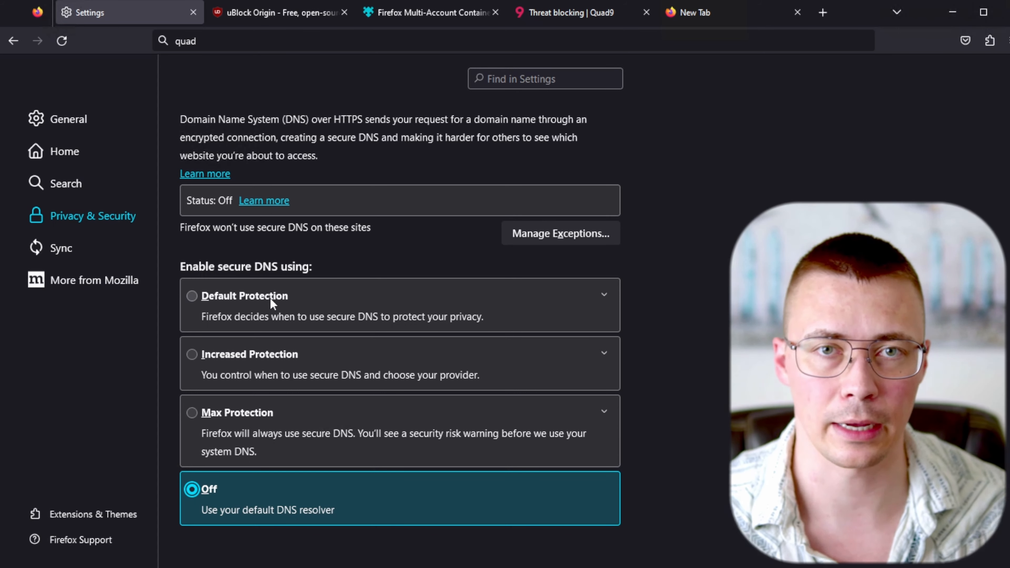
left_click(270, 298)
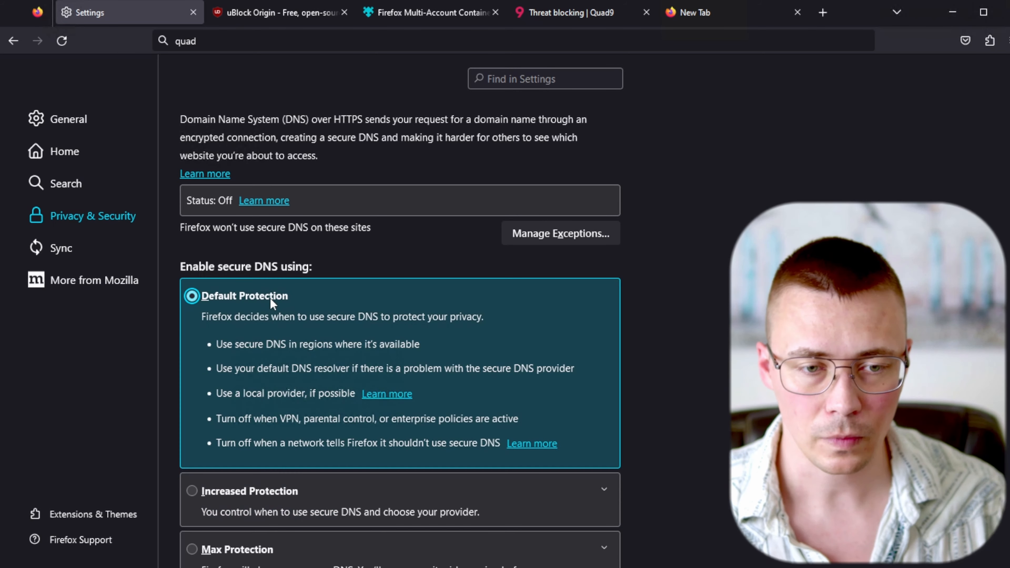
scroll(270, 298, "down", 3)
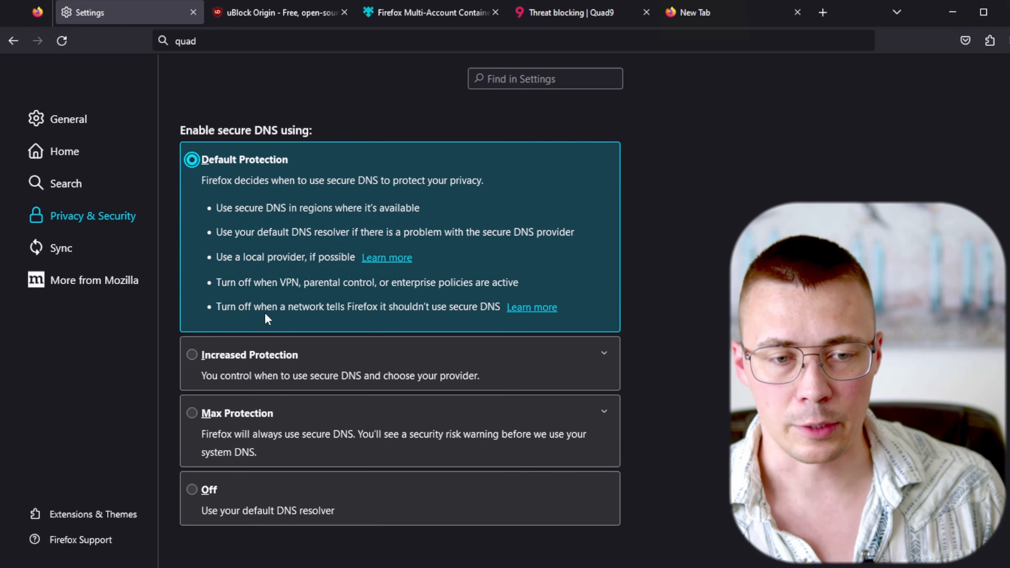
left_click(263, 355)
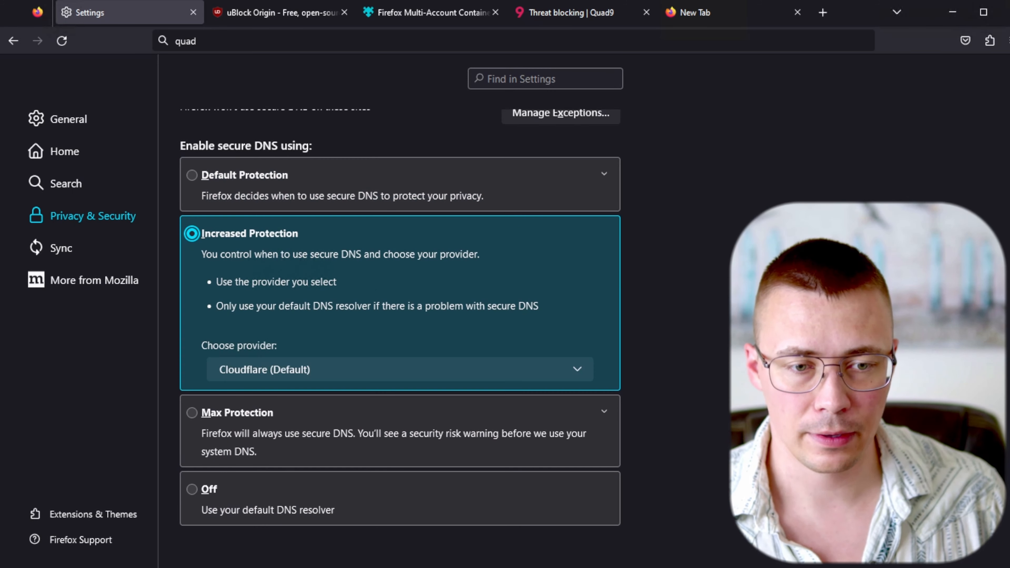
left_click(267, 174)
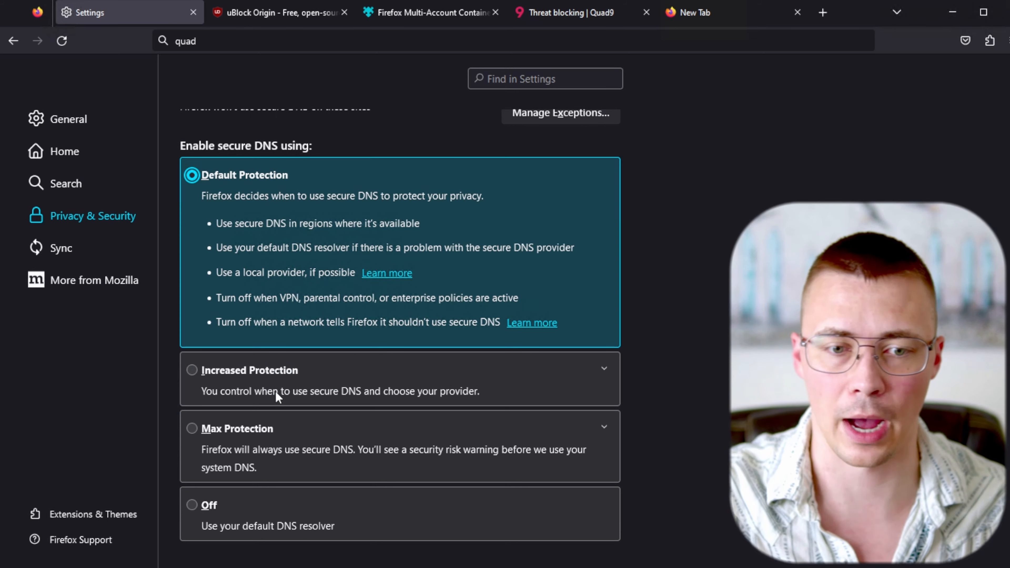
- Set secure DNS to Increased Protection after comparing it with Max Protection, and check the list of available providers
left_click(249, 376)
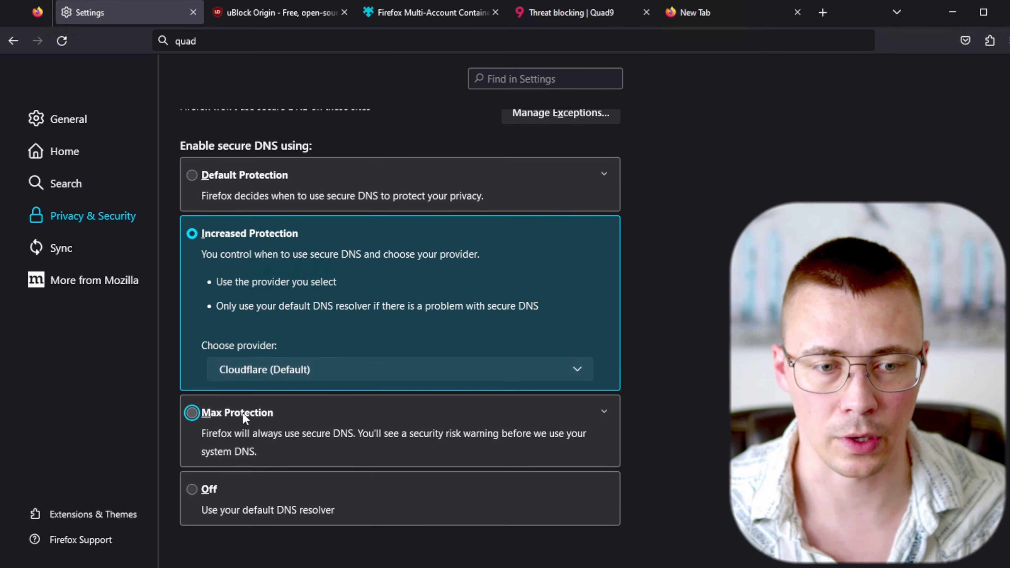
left_click(244, 413)
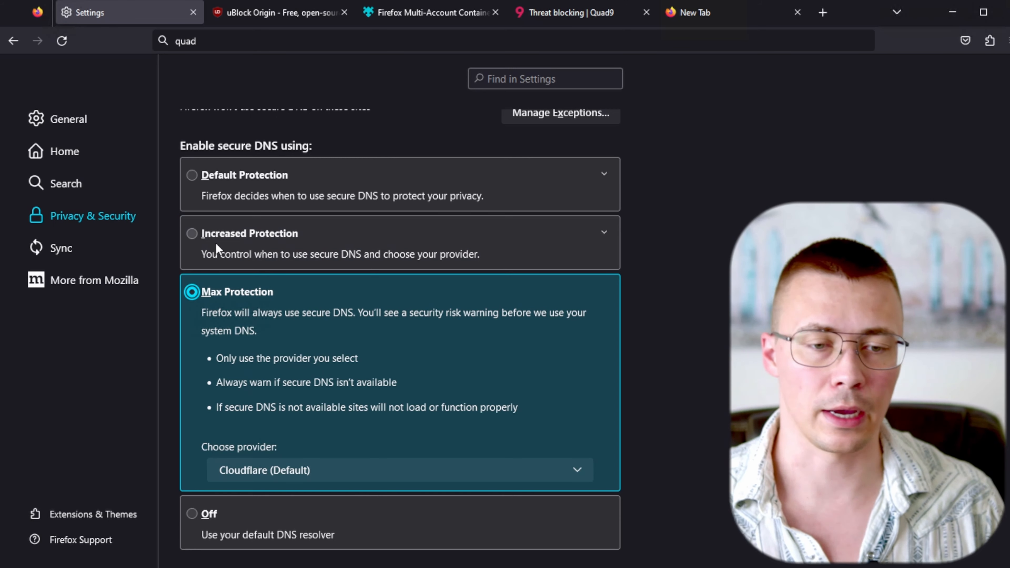
left_click(216, 242)
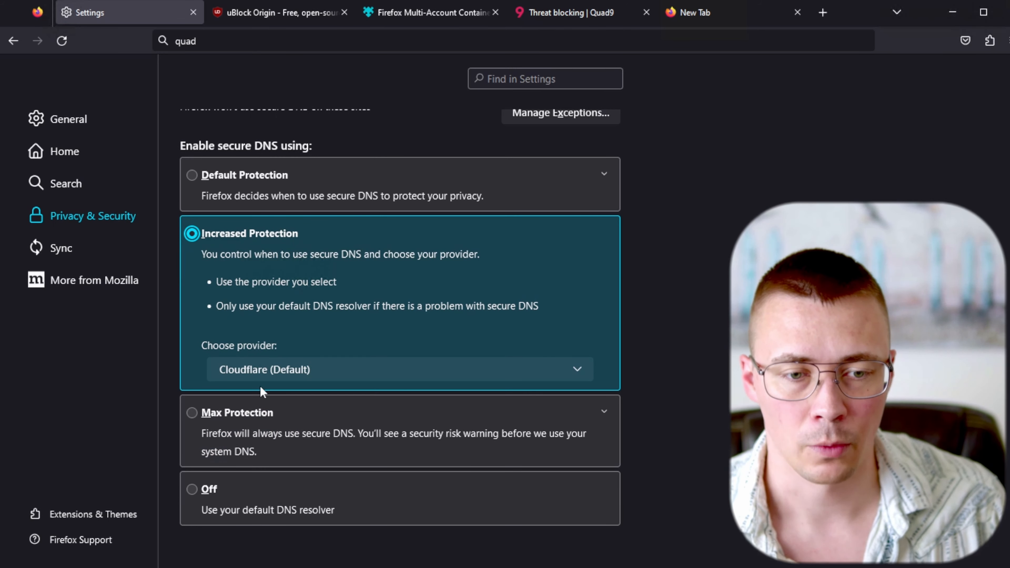
left_click(254, 378)
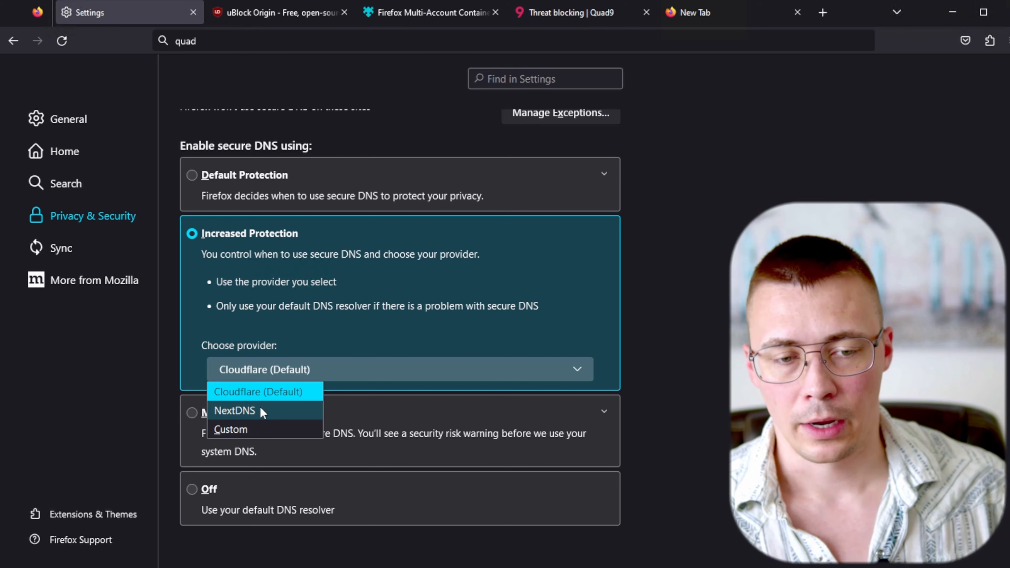
left_click(294, 307)
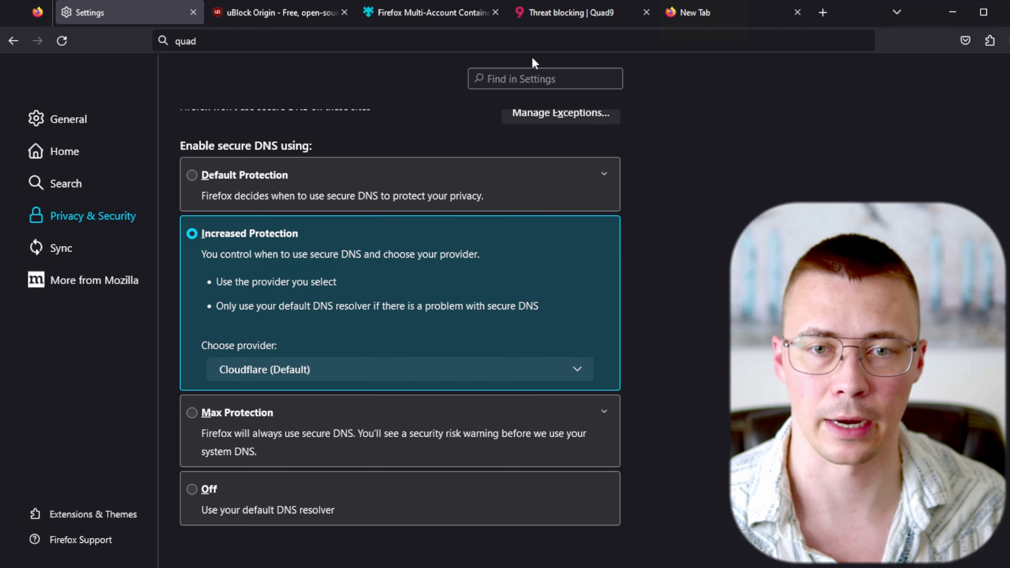
- Read the Threat Blocking, Blocking Method and Benefits of Blocking sections on the open Quad9 threat blocking page
left_click(563, 13)
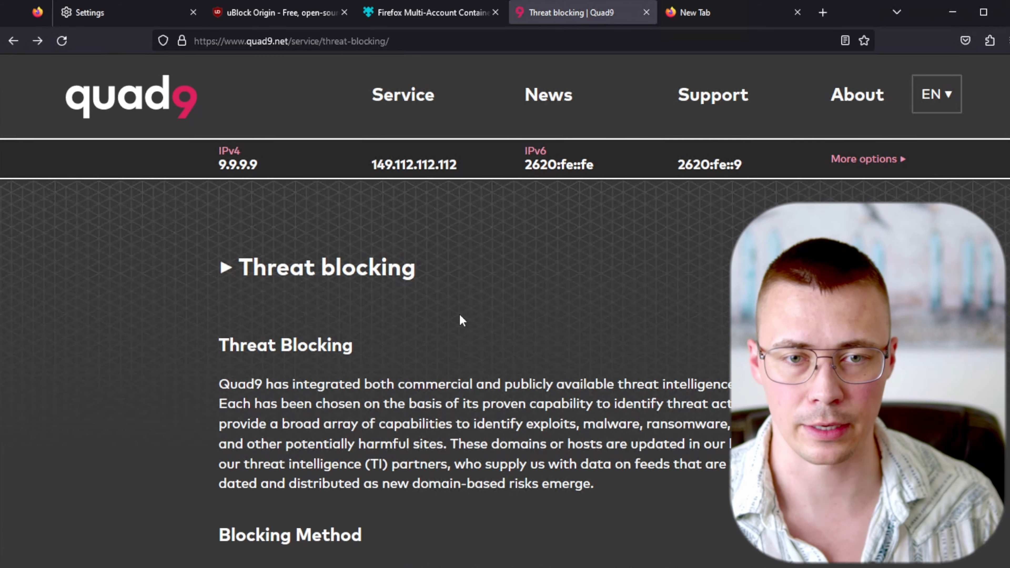
scroll(469, 352, "down", 2)
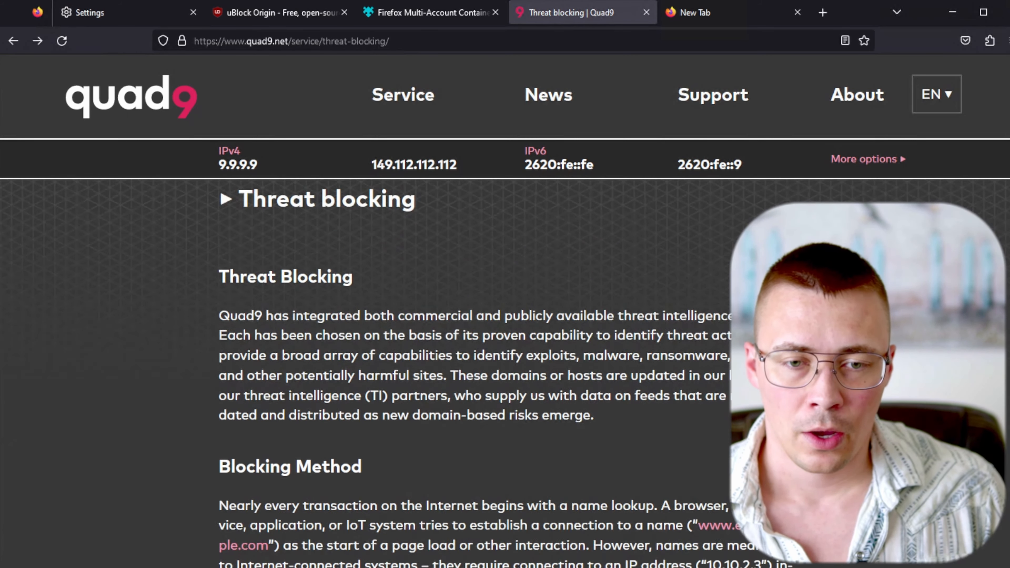
scroll(457, 338, "up", 2)
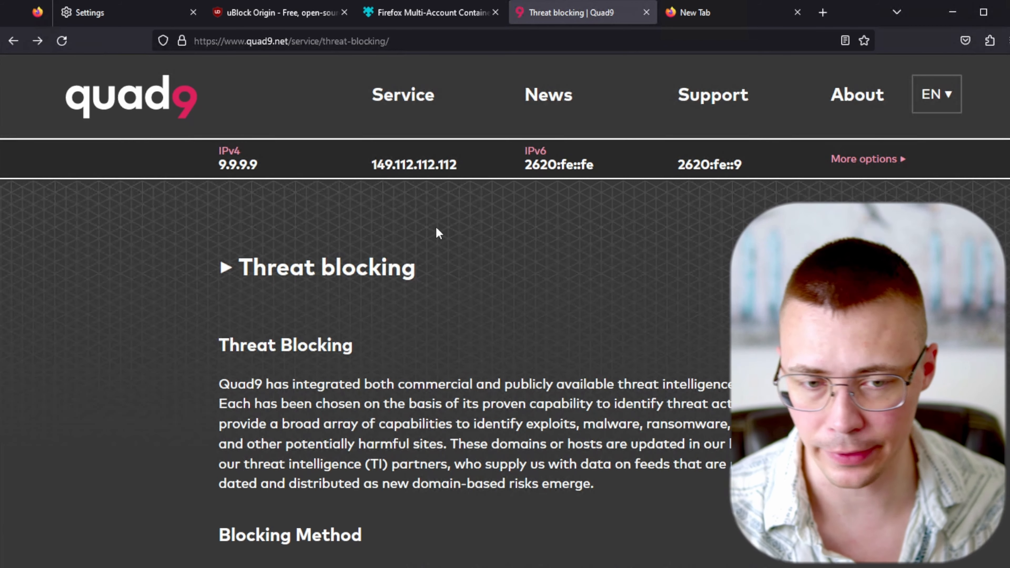
scroll(436, 231, "down", 3)
scroll(435, 235, "up", 3)
mouse_move(406, 102)
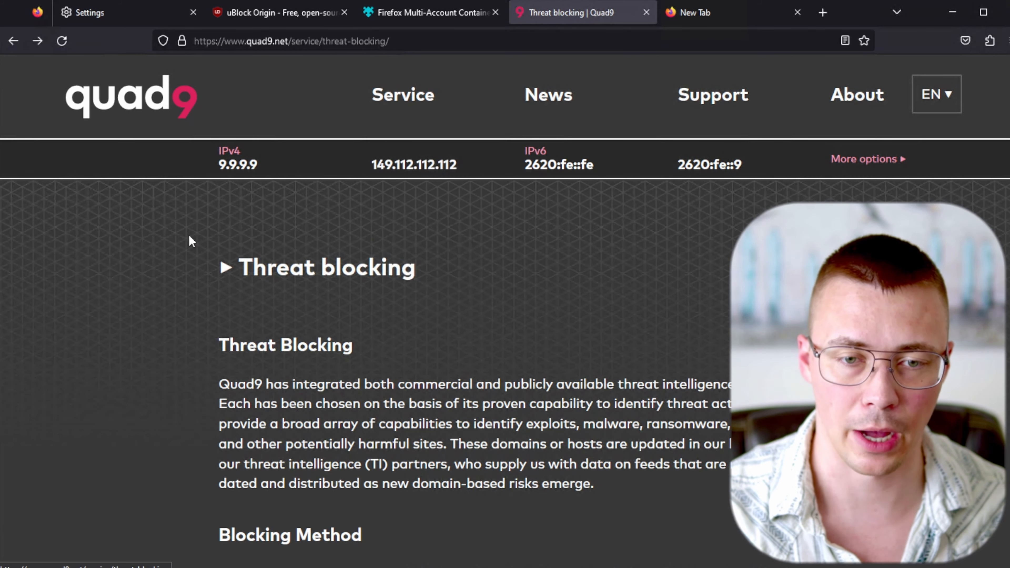
scroll(274, 256, "down", 4)
scroll(274, 256, "up", 4)
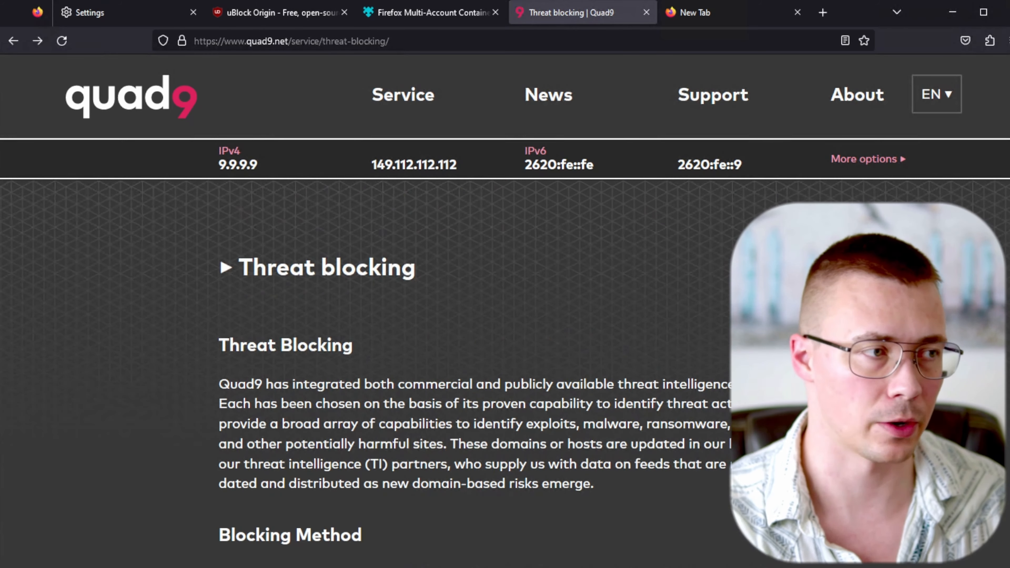
scroll(277, 273, "down", 10)
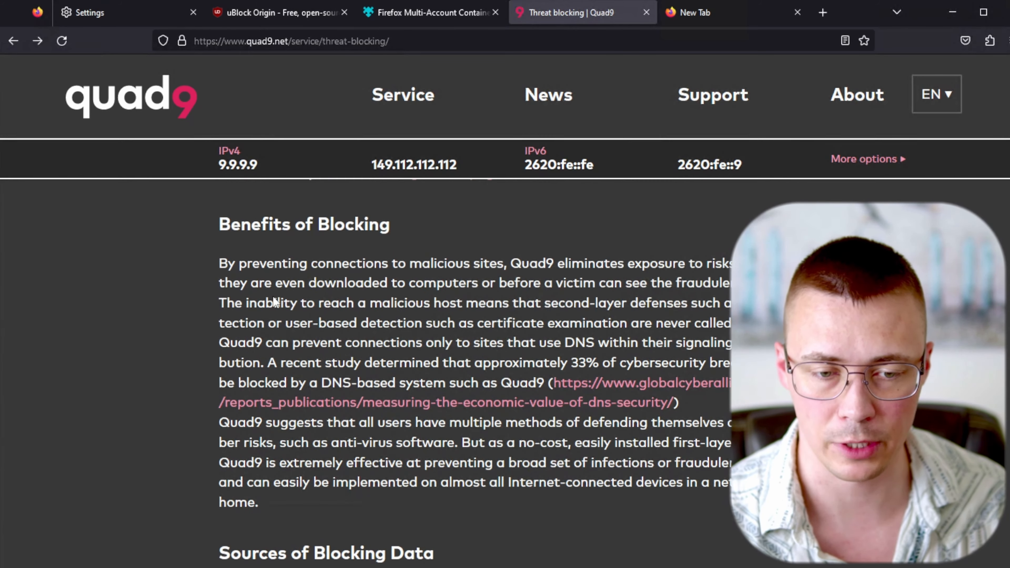
scroll(276, 273, "up", 6)
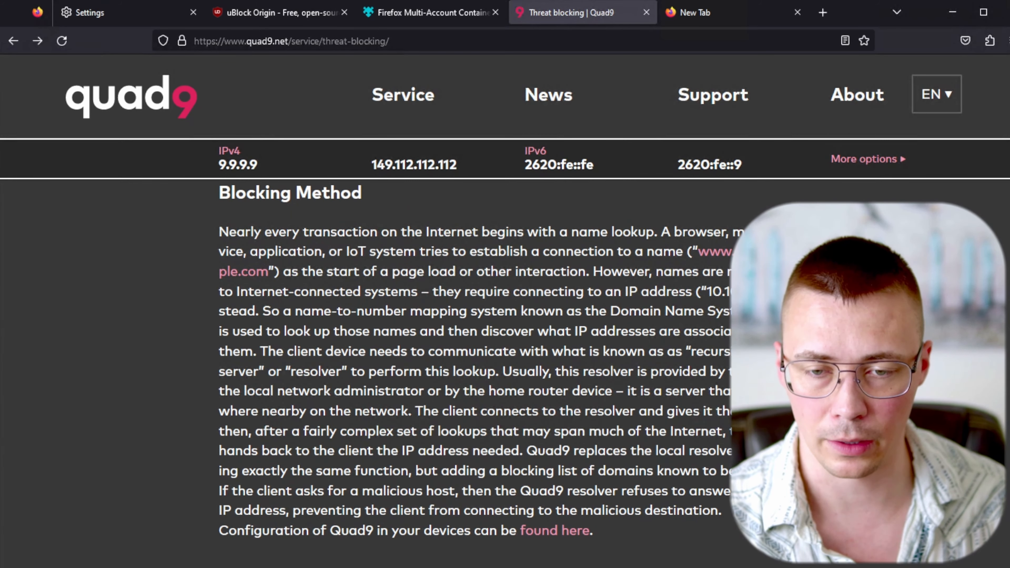
- Read the Sources of Blocking Data section through to the end of the Quad9 threat blocking page
scroll(477, 358, "down", 10)
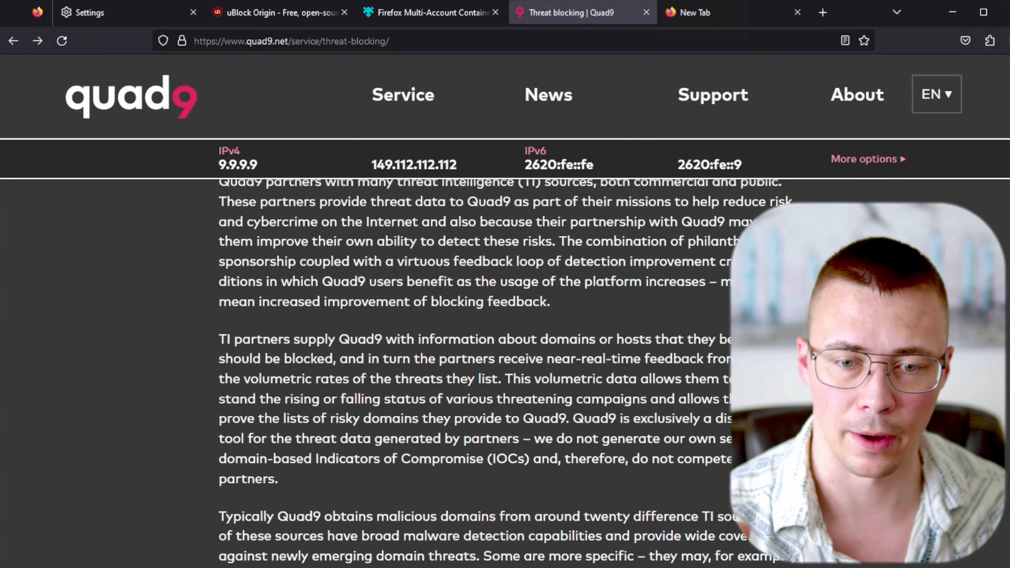
scroll(477, 358, "up", 3)
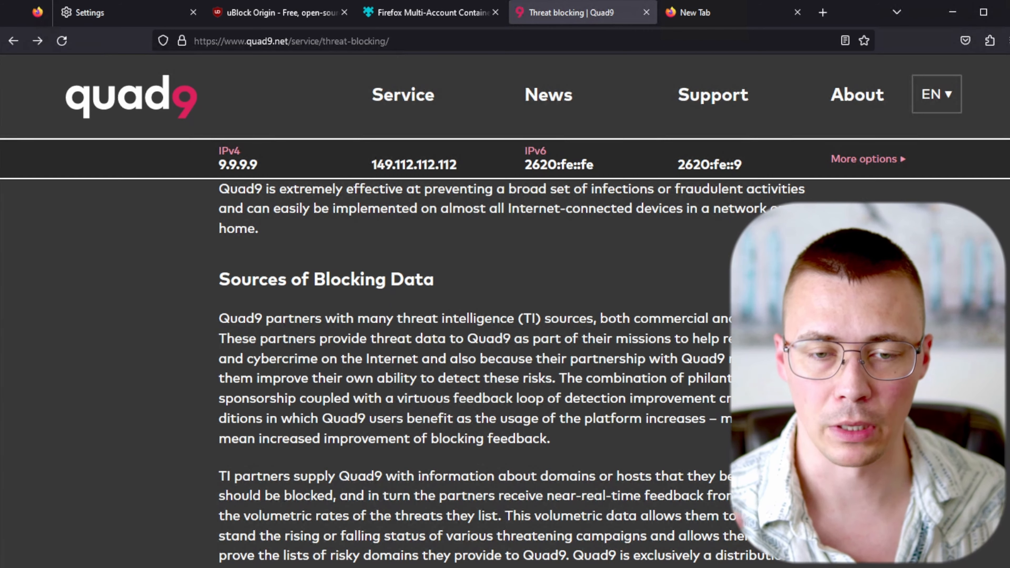
scroll(461, 266, "down", 8)
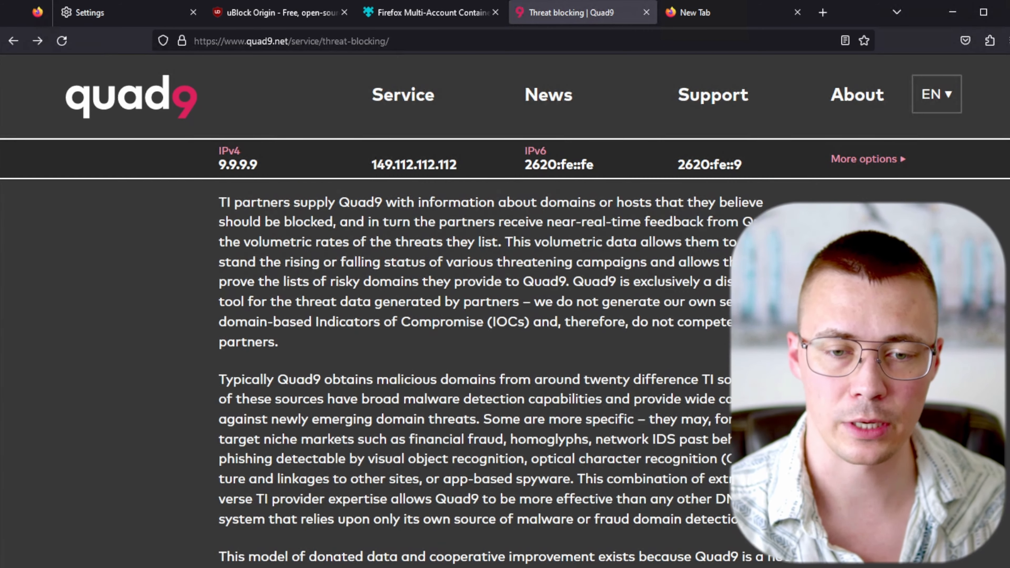
scroll(461, 358, "down", 6)
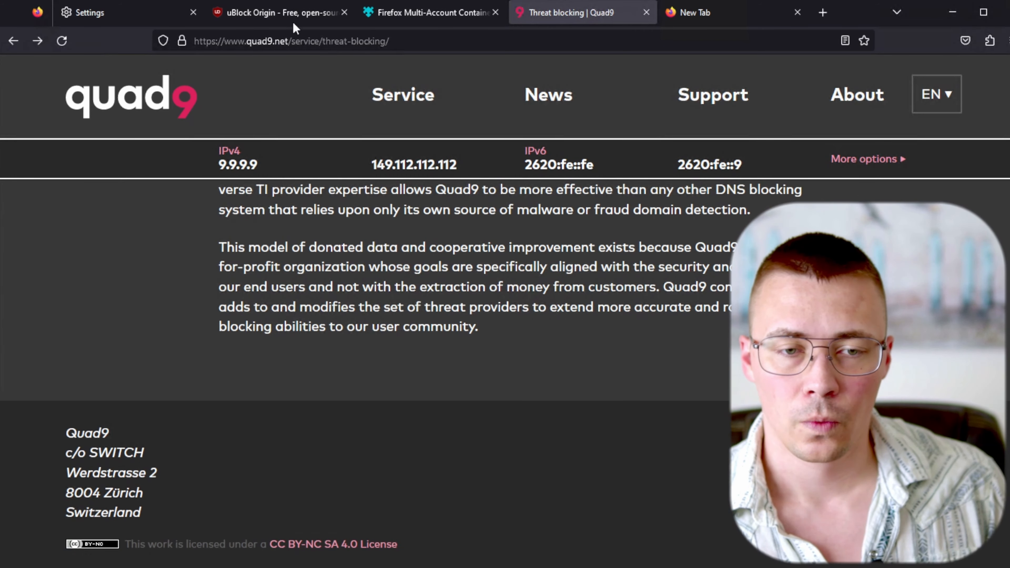
- Check the secure DNS provider list under Increased Protection in the settings and return to the Quad9 page
left_click(119, 23)
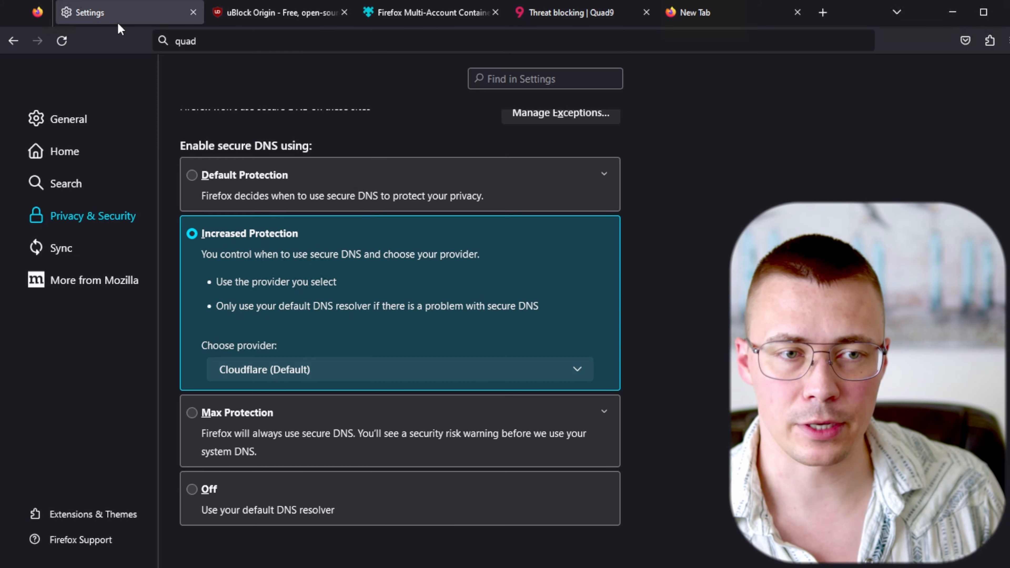
left_click(282, 368)
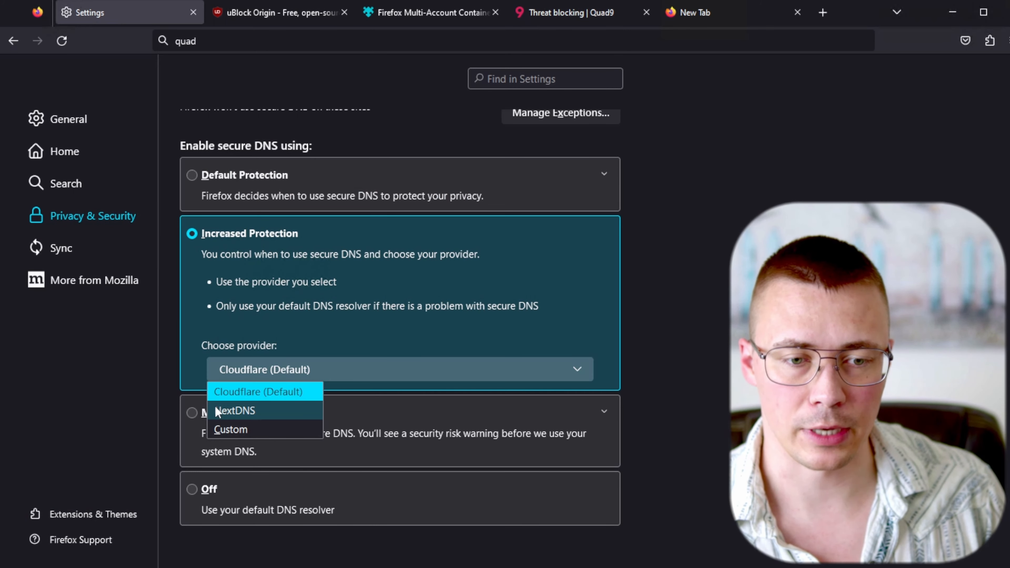
left_click(570, 13)
left_click(570, 12)
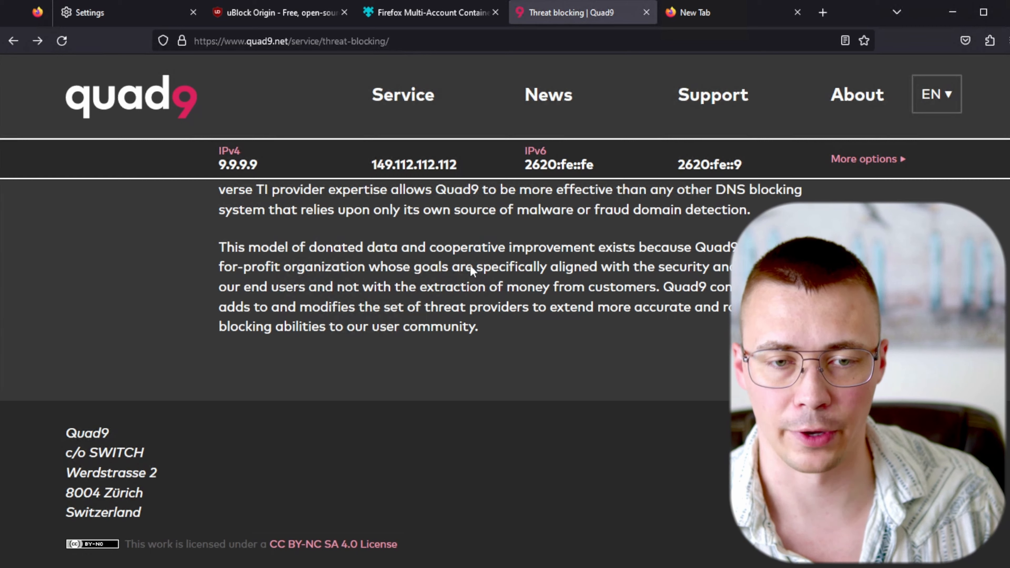
- Open the uBlock Origin website and highlight the .com ending of its address
left_click(100, 13)
left_click(248, 18)
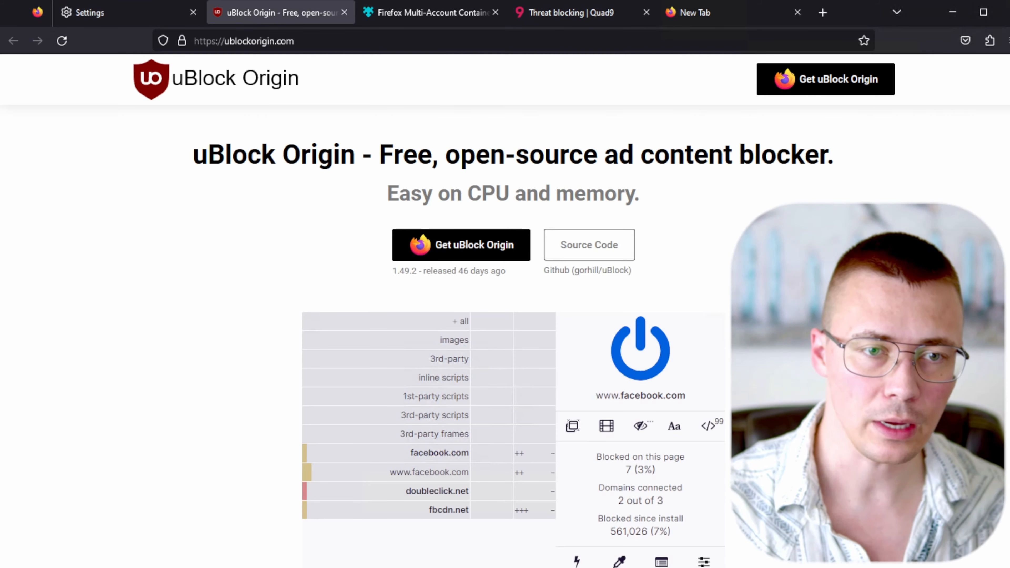
key("ctrl+l")
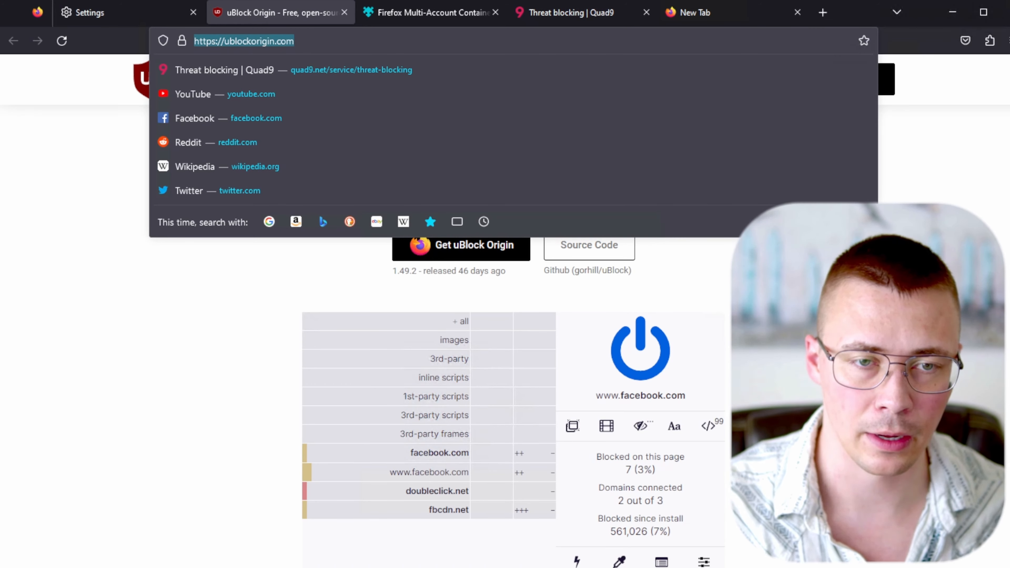
key("Right")
key("shift+Left")
key("shift+Left")
key("shift+Left")
key("shift+Left")
key("shift+Left")
key("shift+Right")
key("shift+Right")
key("shift+Right")
key("shift+Right")
key("shift+Right")
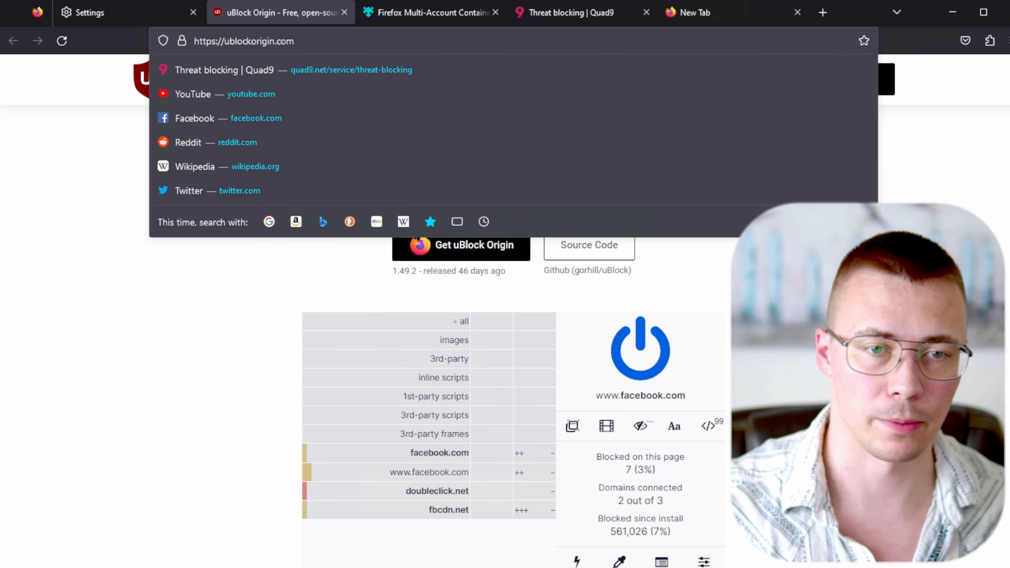
key("shift+Left")
key("shift+Left")
key("shift+Left")
key("shift+Left")
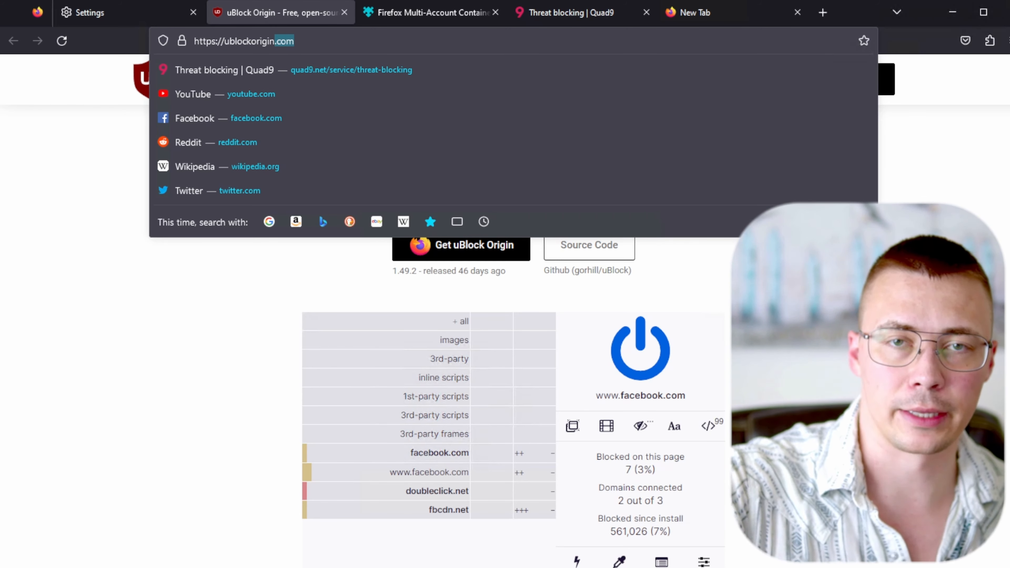
- Return to the DNS over HTTPS settings and review the Increased Protection provider choices again alongside the Quad9 page
left_click(127, 13)
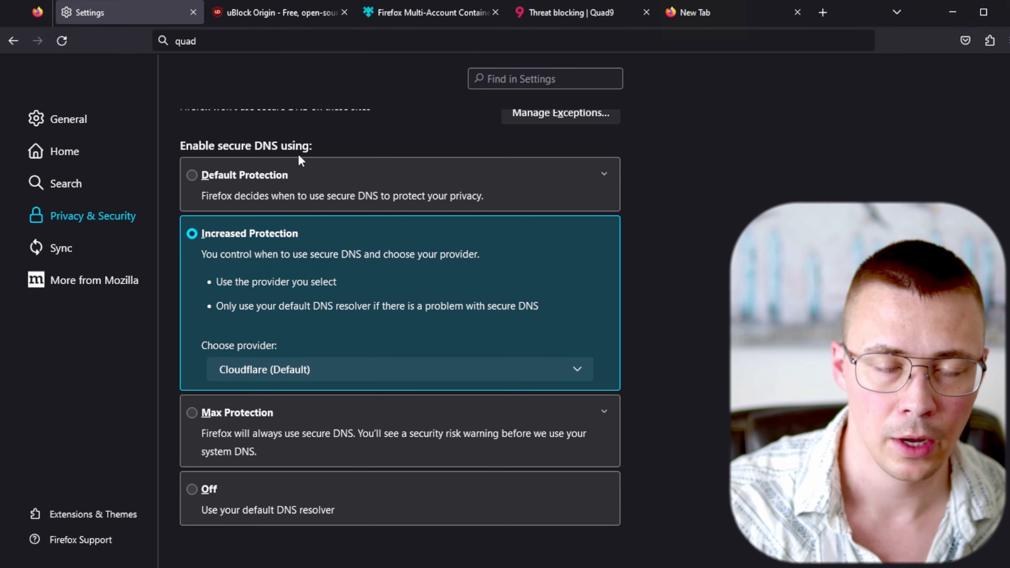
left_click(328, 372)
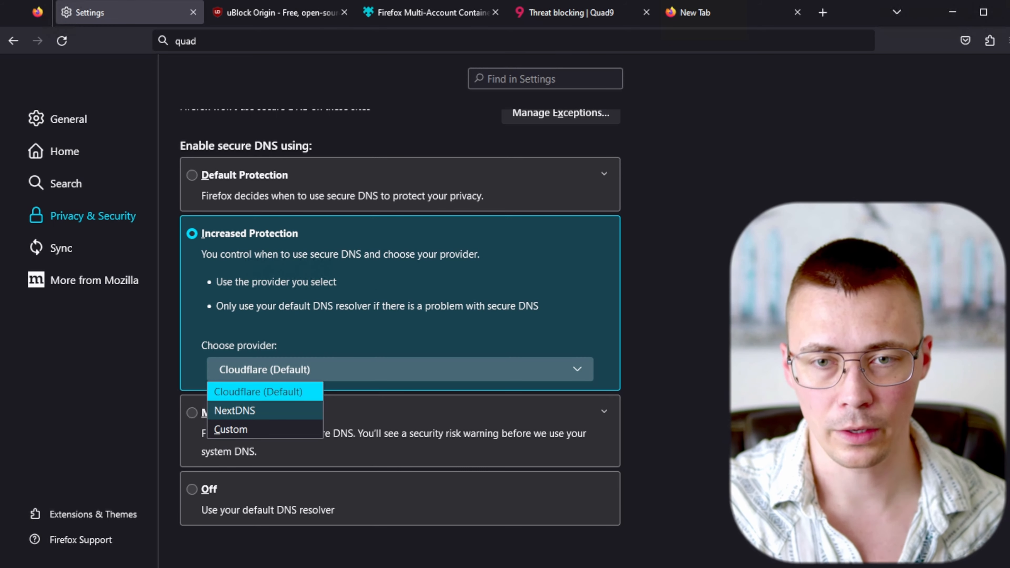
left_click(561, 21)
left_click(562, 21)
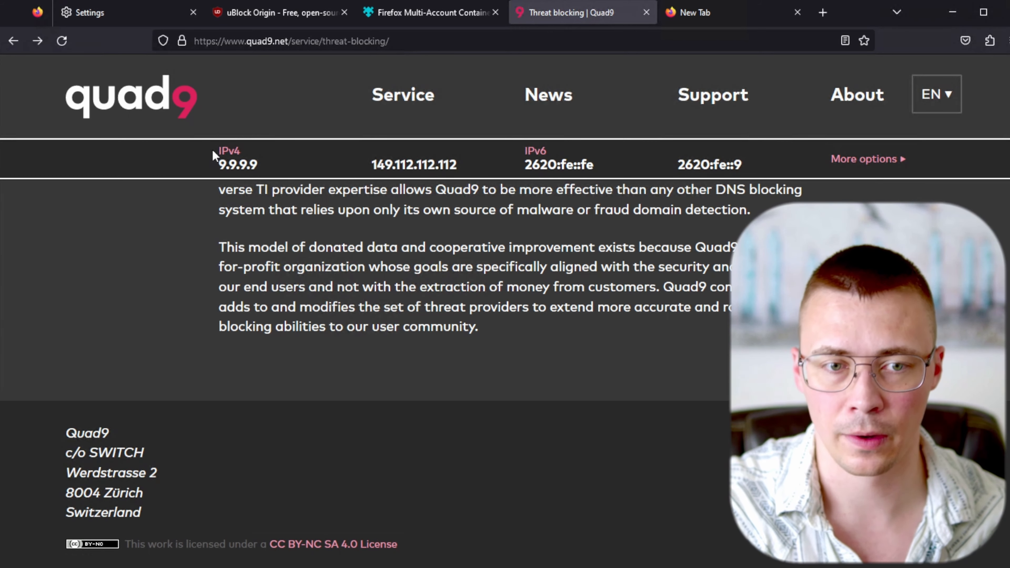
left_click(138, 20)
left_click(245, 369)
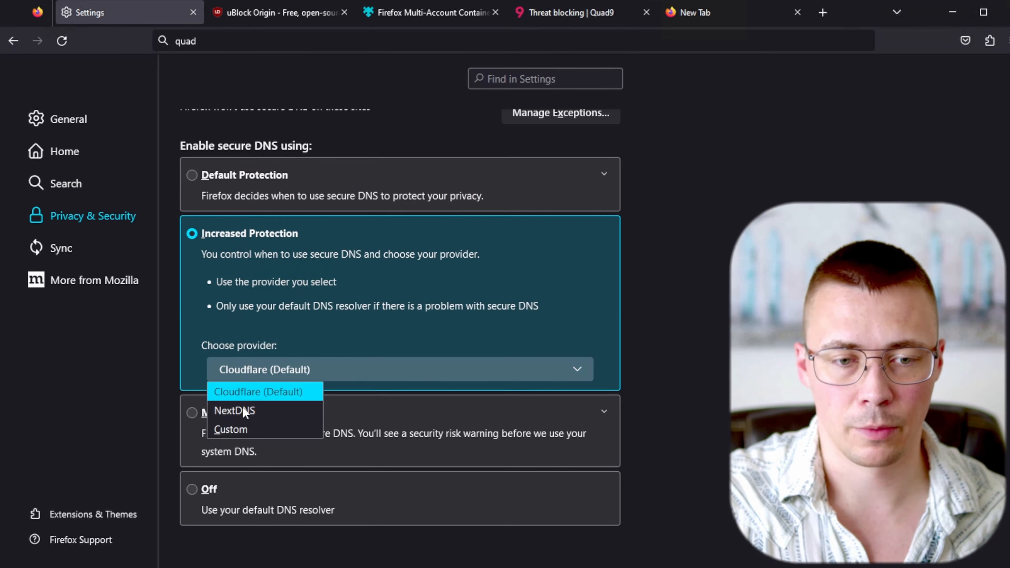
left_click(241, 378)
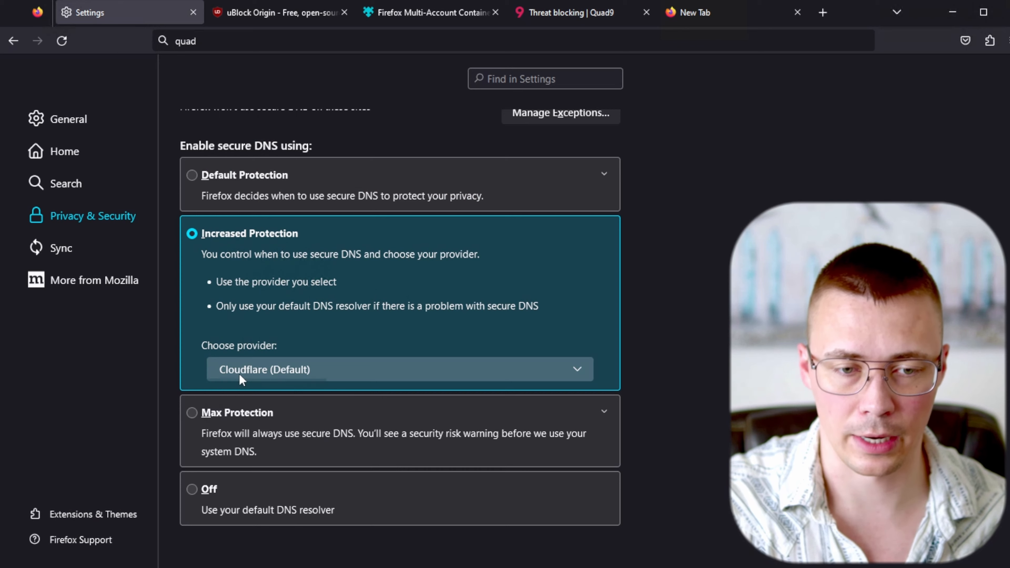
- View the Sync settings and open the Extensions & Themes manager
left_click(115, 258)
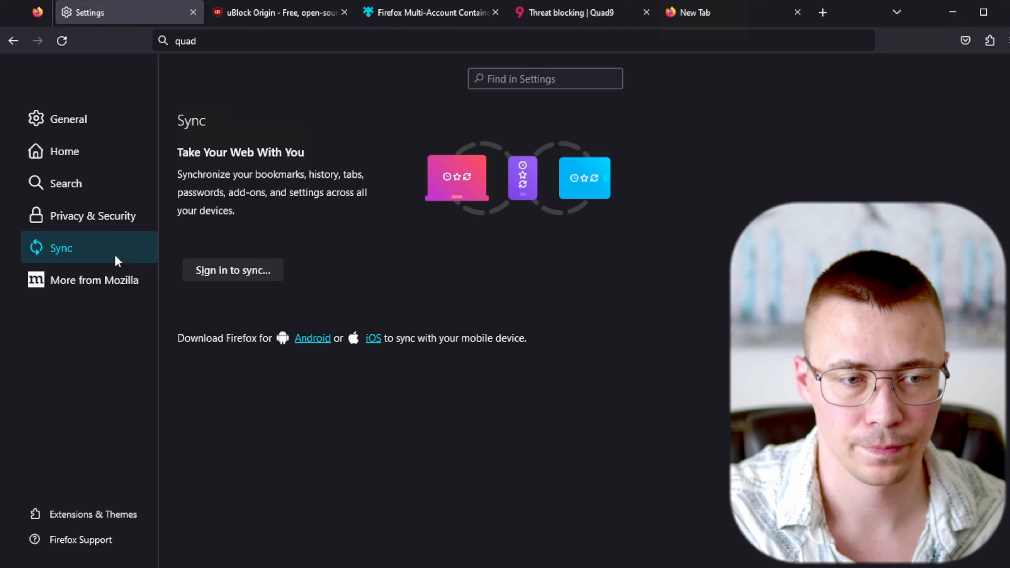
left_click(70, 513)
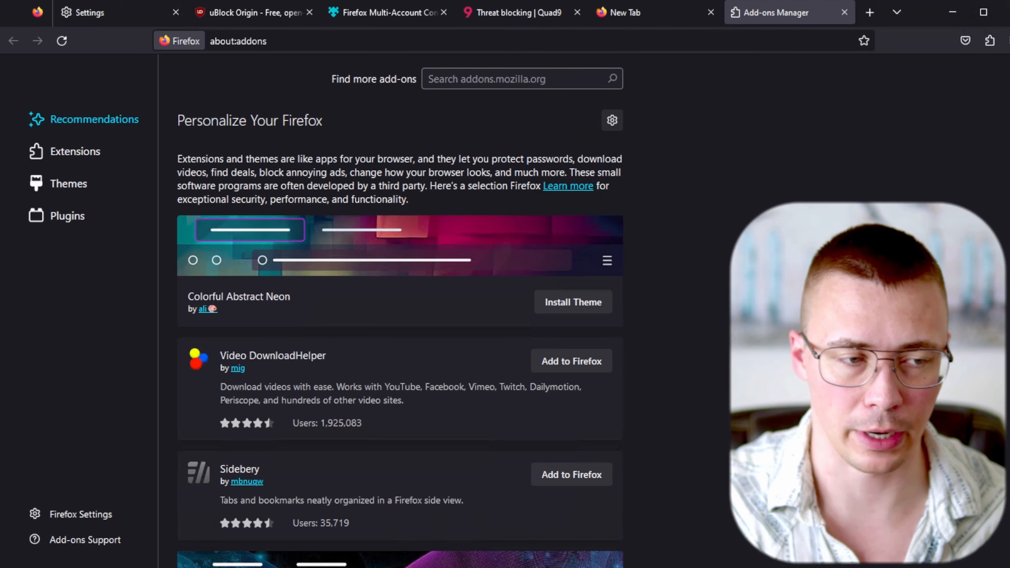
- Install the uBlock Origin extension from its official website's add-on link, accept its permissions, and look over its add-on page
left_click(228, 12)
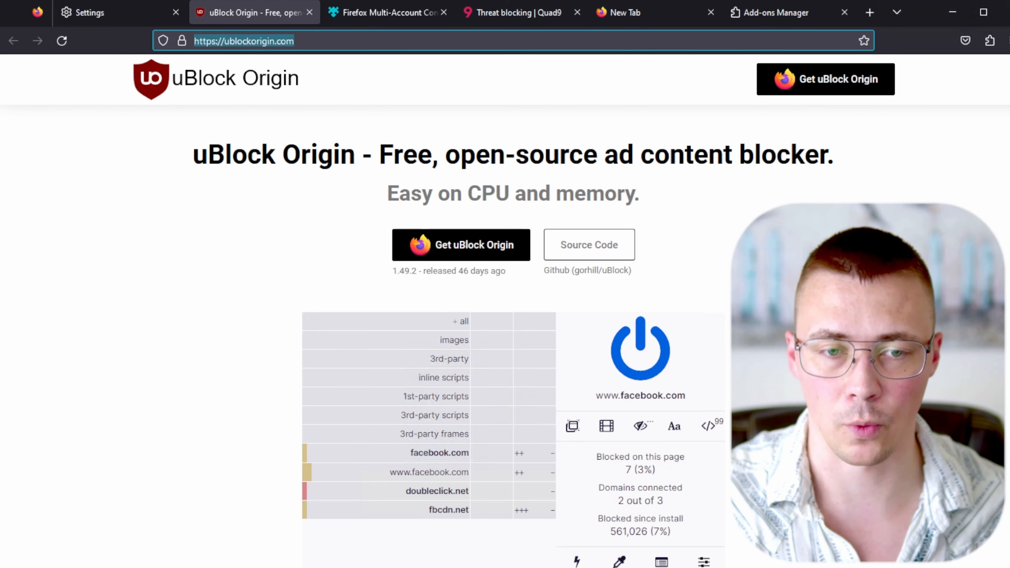
key("Escape")
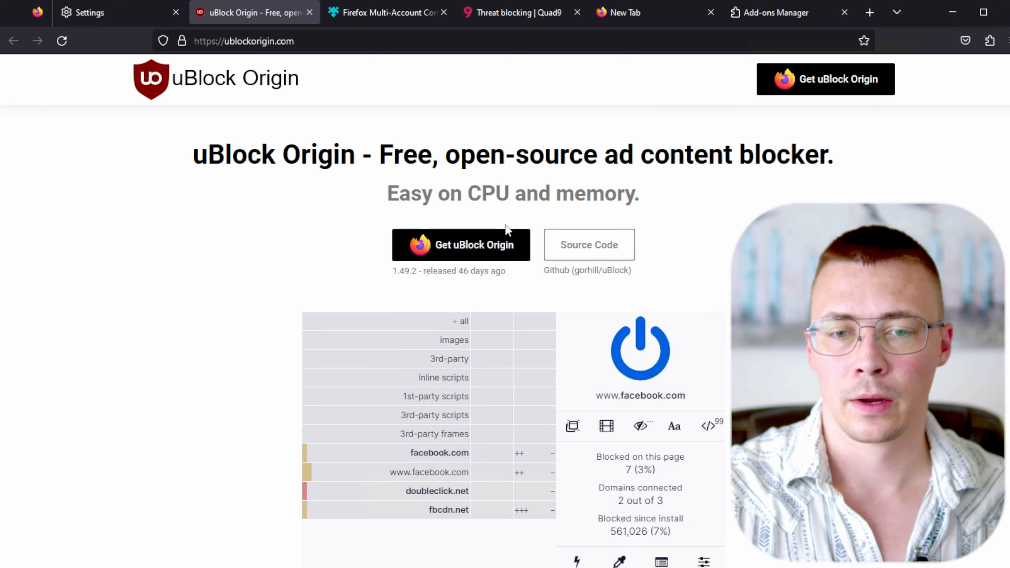
left_click(503, 244)
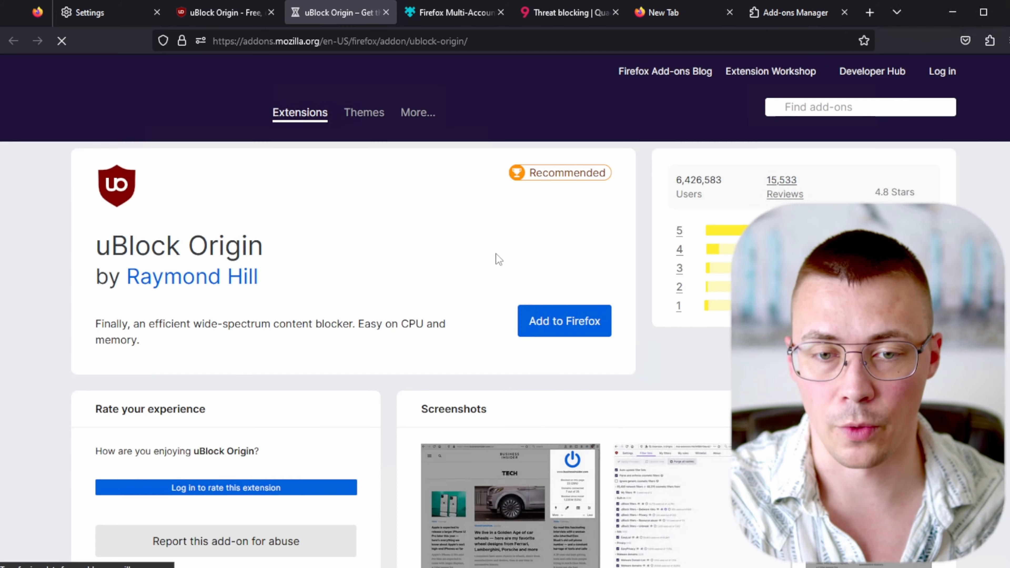
left_click(551, 330)
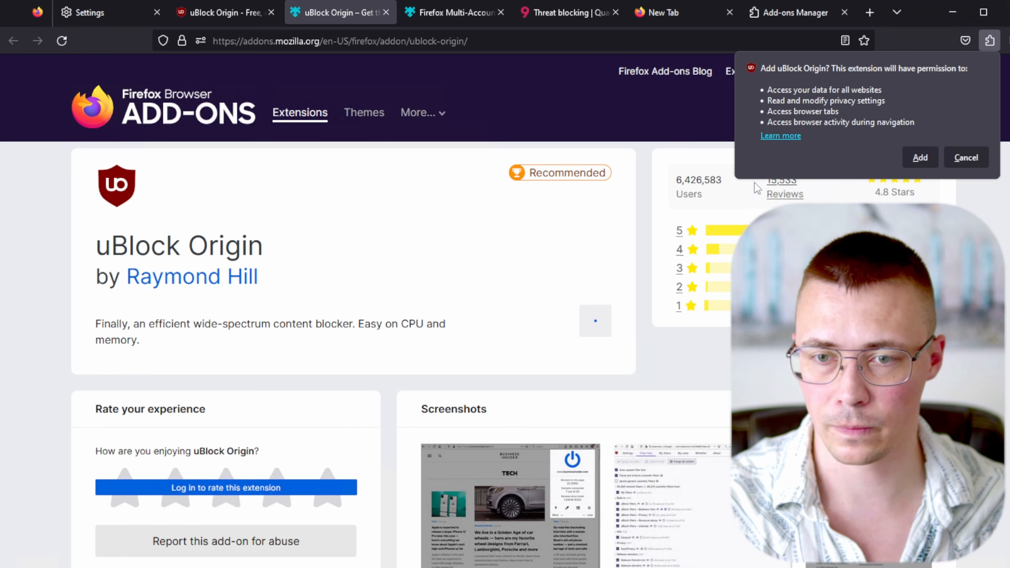
left_click(920, 157)
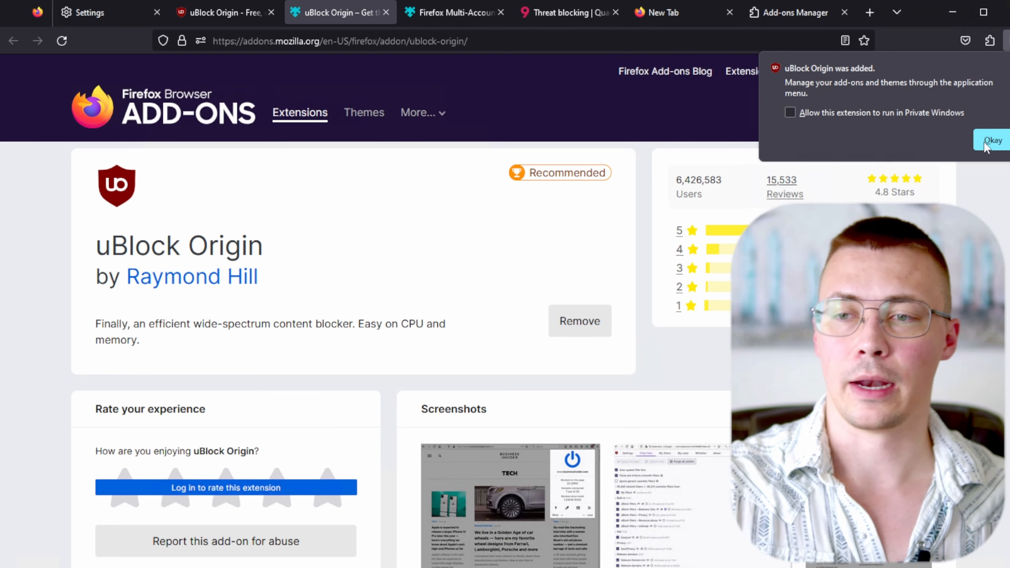
left_click(983, 142)
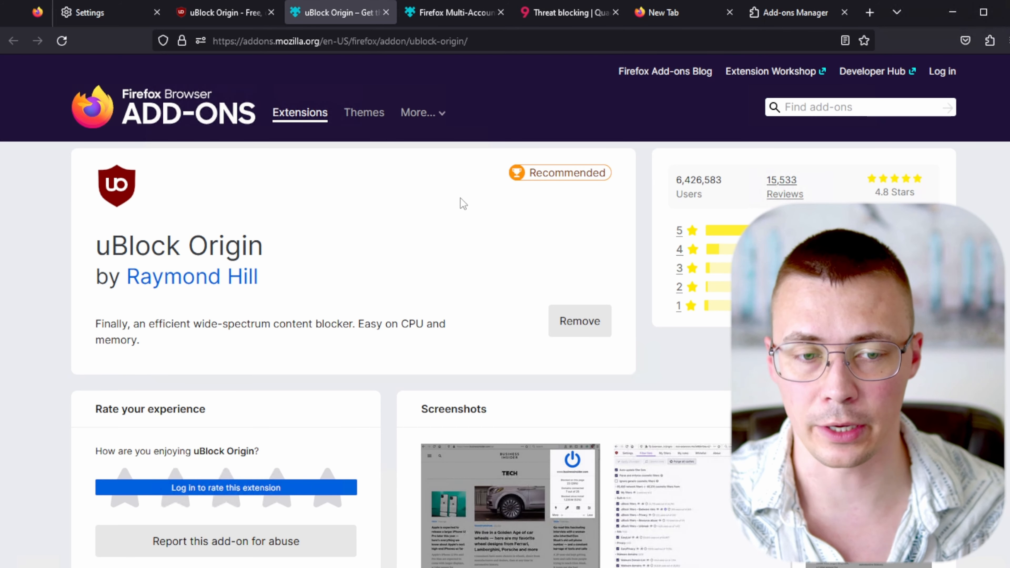
scroll(460, 198, "down", 3)
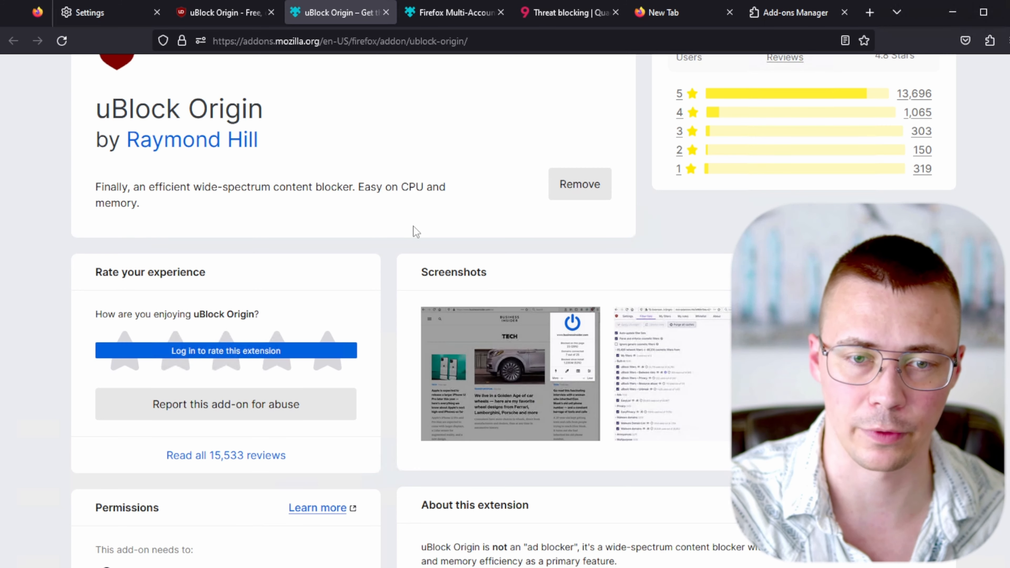
scroll(415, 228, "up", 3)
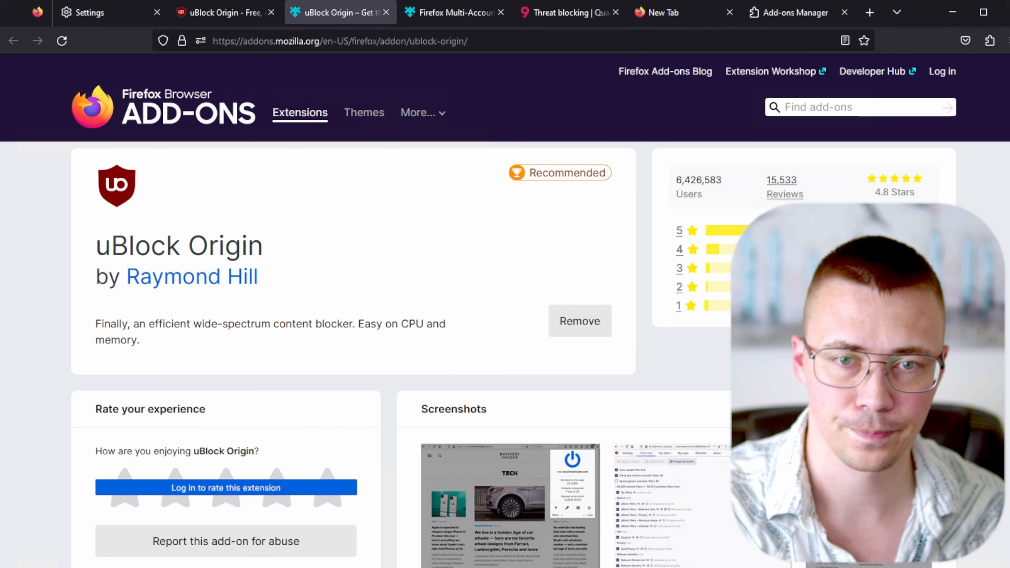
- Install the Firefox Multi-Account Containers extension from its open add-on page and accept its permissions
left_click(443, 20)
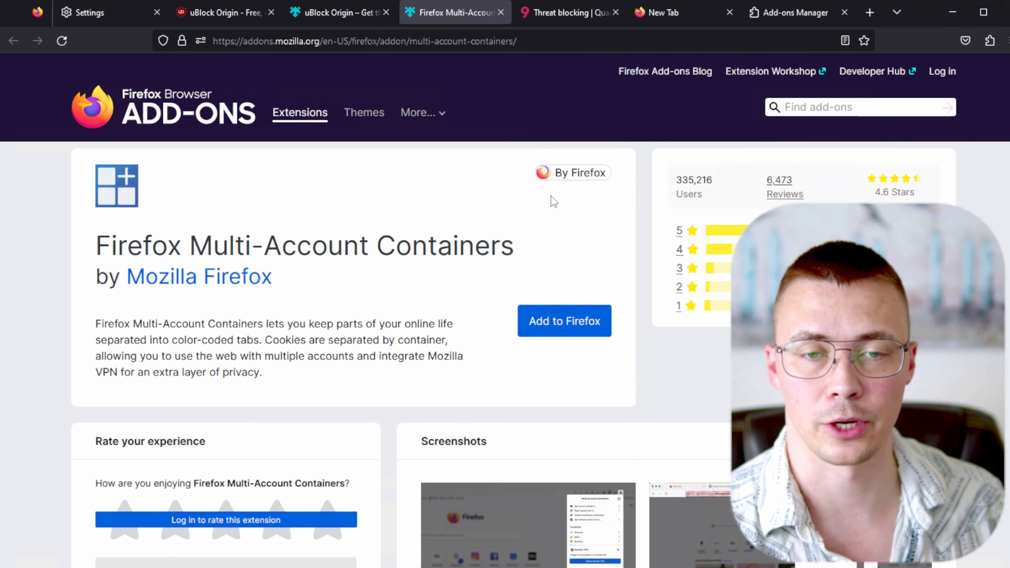
left_click(544, 317)
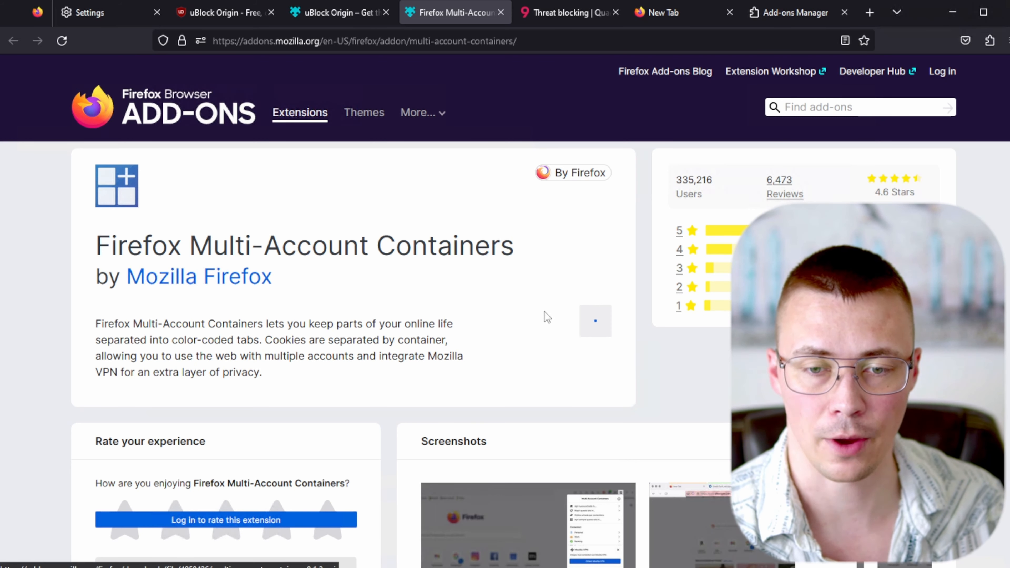
left_click(915, 168)
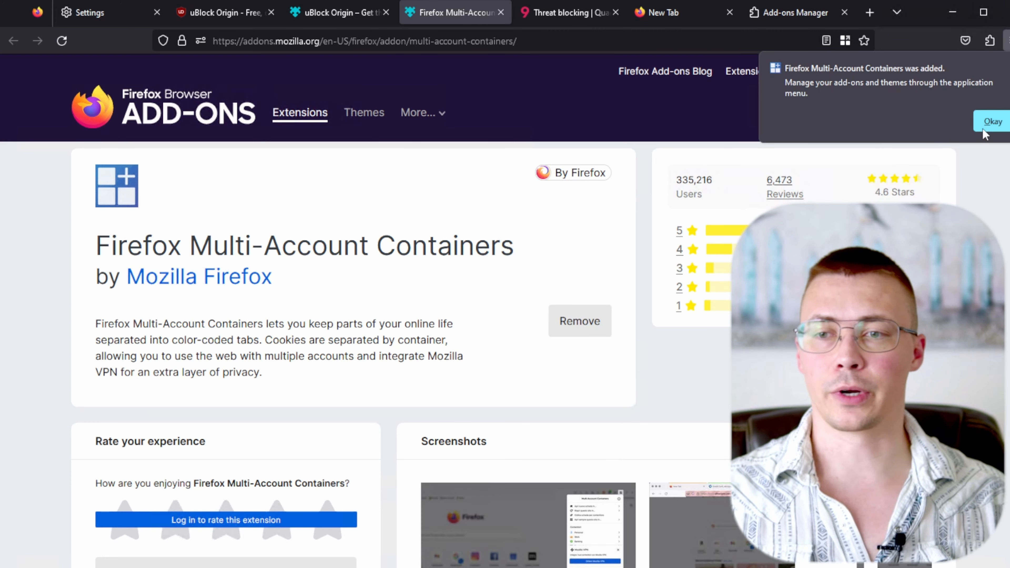
left_click(992, 121)
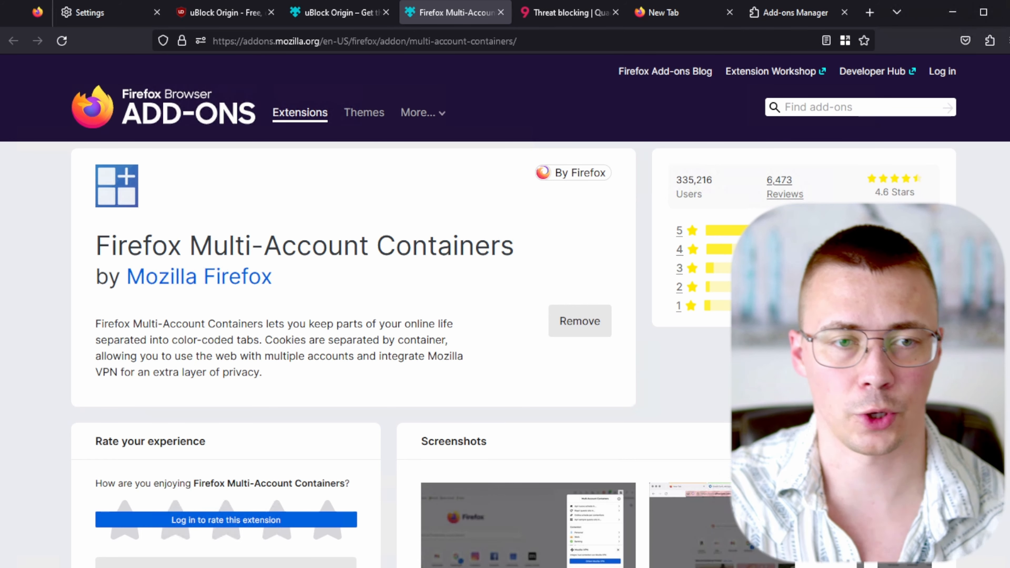
- Look at the Enhanced Tracking Protection section in Privacy & Security and the recommendations in the Add-ons Manager
left_click(76, 12)
left_click(79, 213)
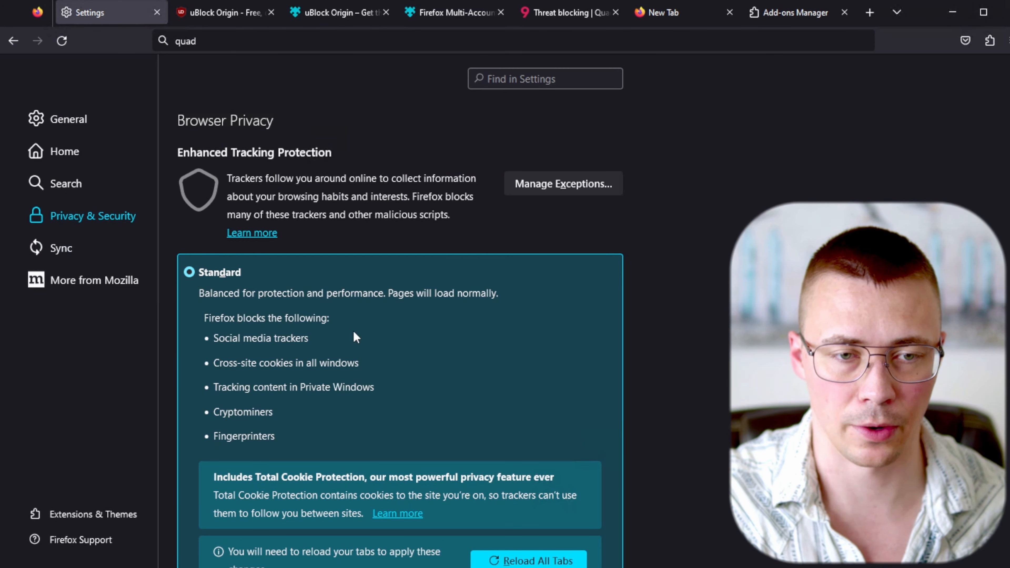
left_click(765, 18)
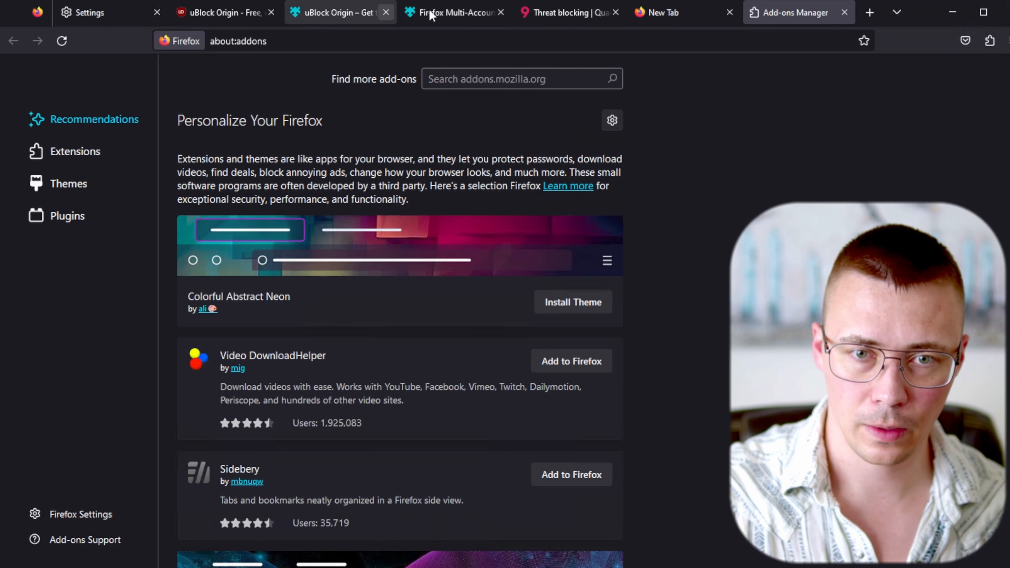
- Return to the Multi-Account Containers page and open a new tab in the Personal container
left_click(441, 14)
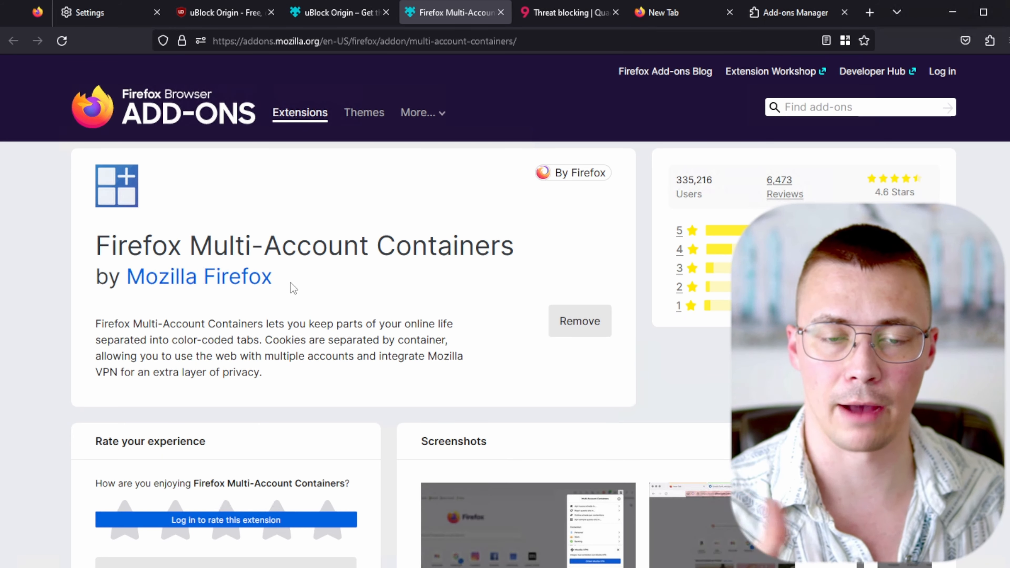
left_click(870, 13)
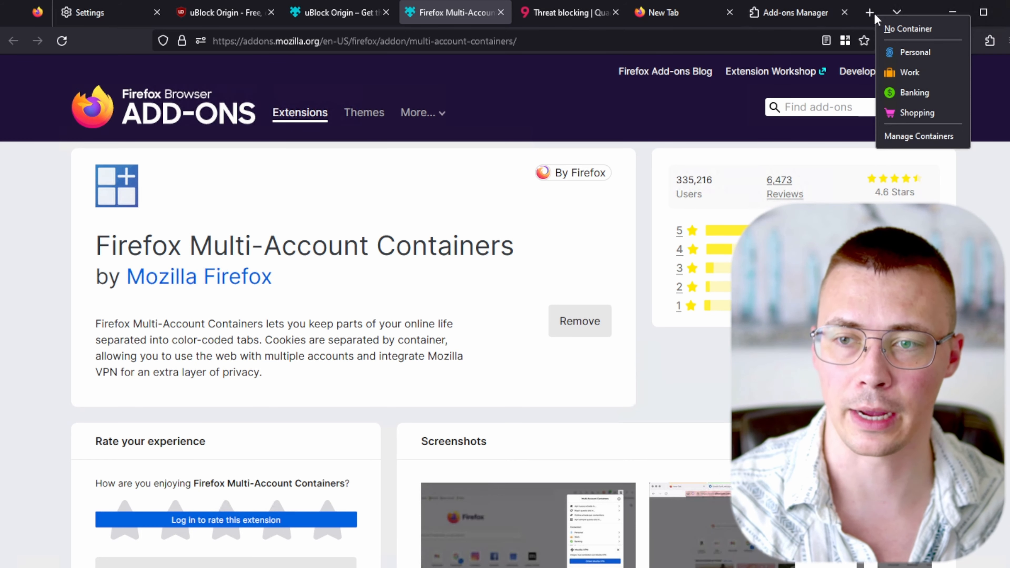
left_click(890, 55)
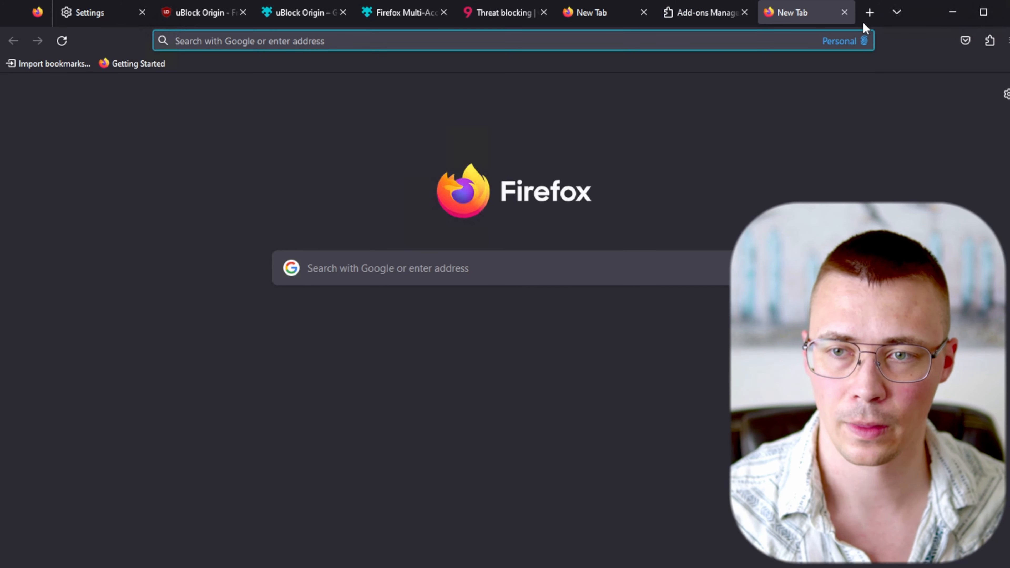
- Open a new tab in the Work container and compare it with the Personal container tab
left_click(868, 14)
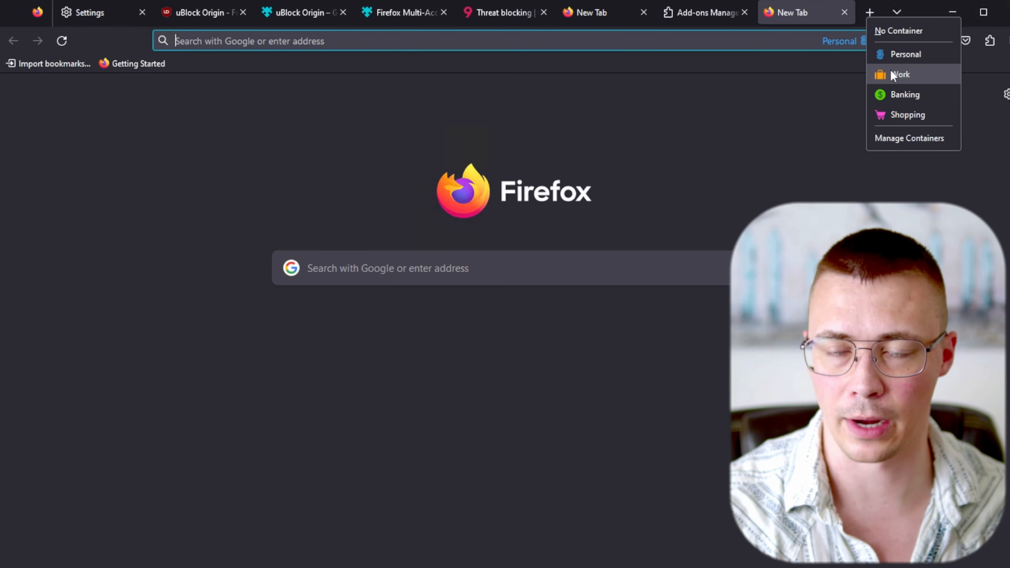
left_click(900, 74)
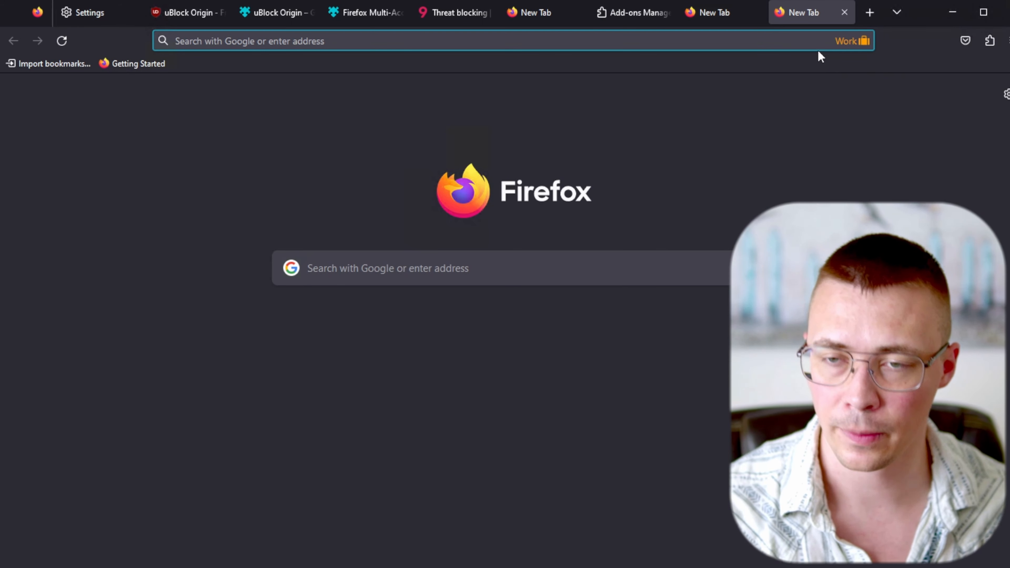
left_click(728, 16)
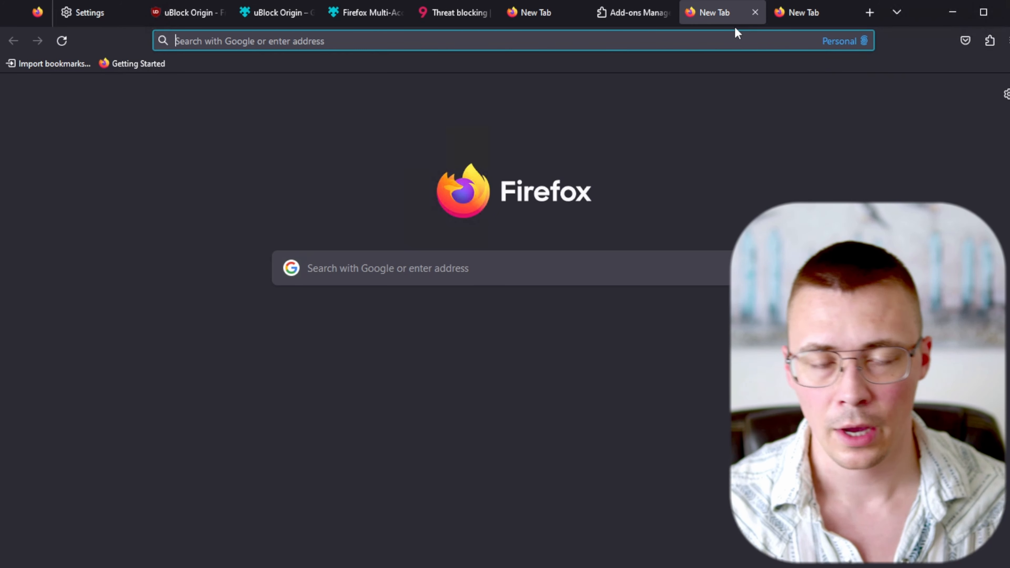
left_click(804, 15)
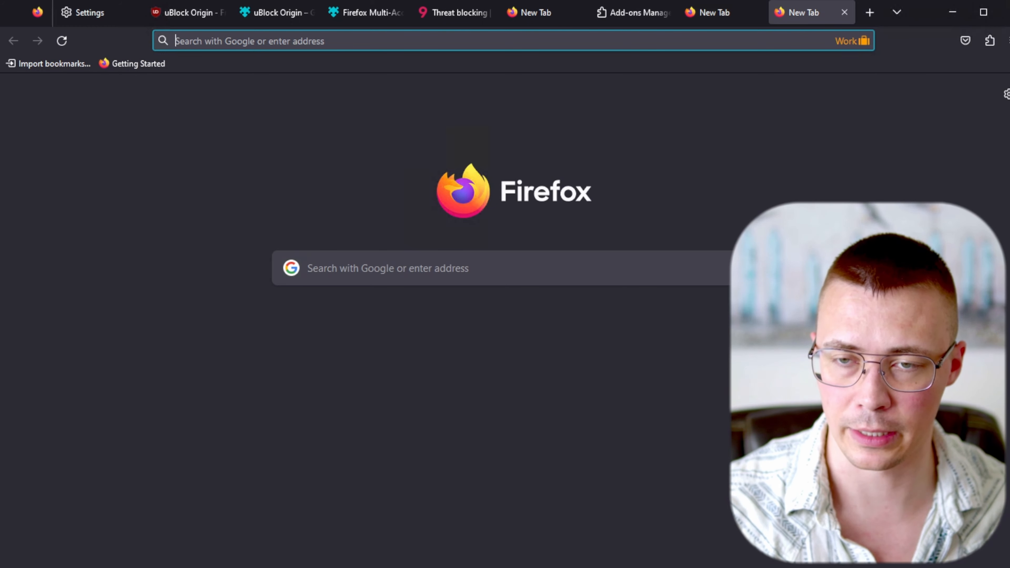
- Open another Personal container tab beside the first one and close it again
right_click(869, 12)
left_click(888, 56)
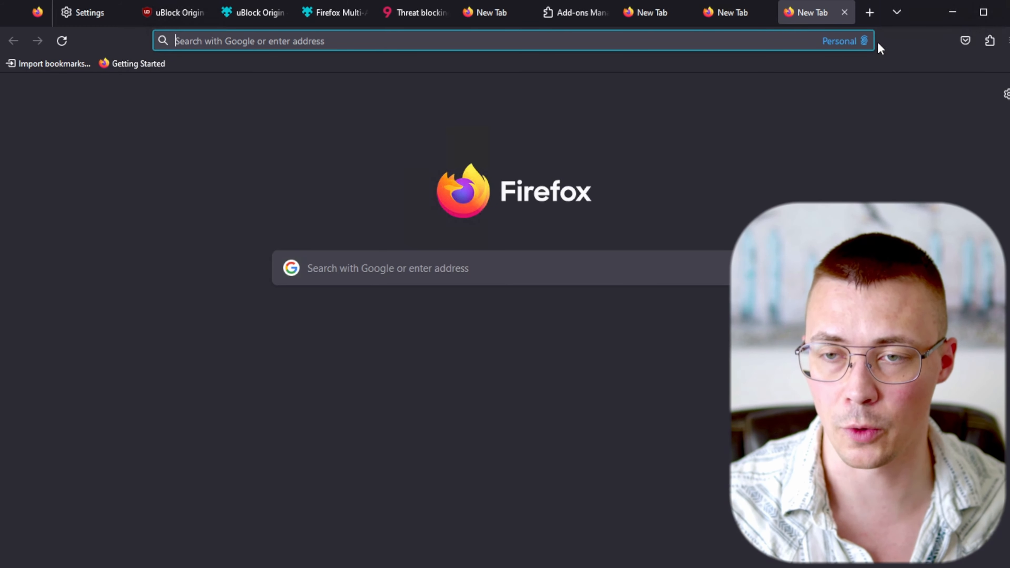
left_click_drag(805, 11, 721, 18)
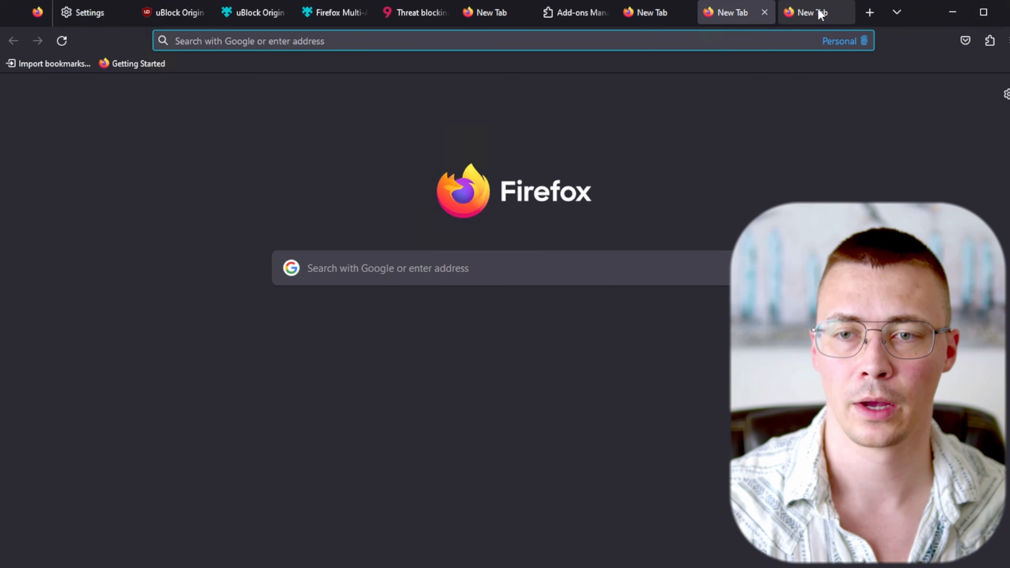
left_click(820, 13)
left_click(765, 12)
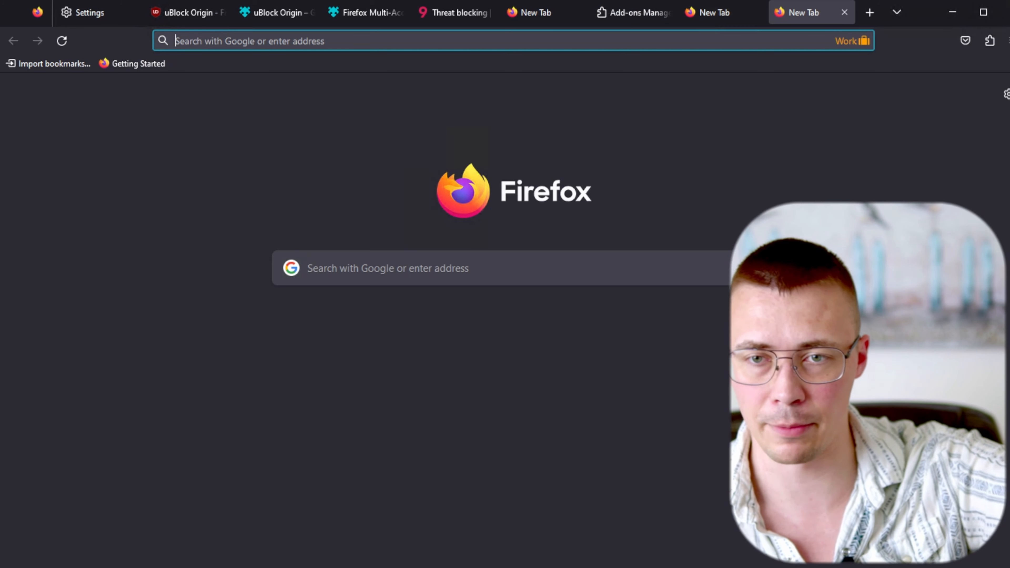
- Look at the Personal and Work container tabs, the Multi-Account Containers page, the uBlock Origin site and the Privacy & Security settings
left_click(723, 15)
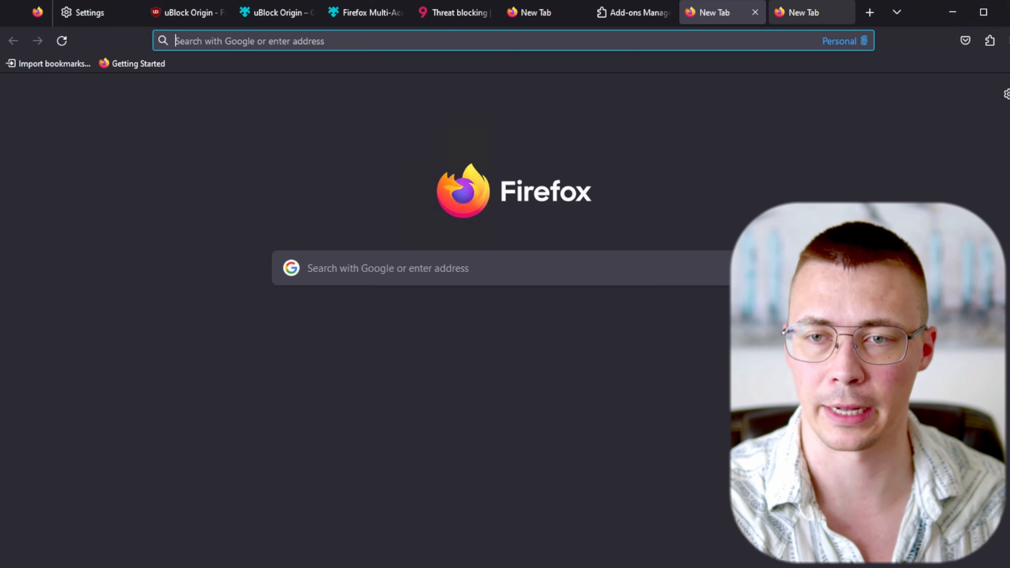
left_click(791, 19)
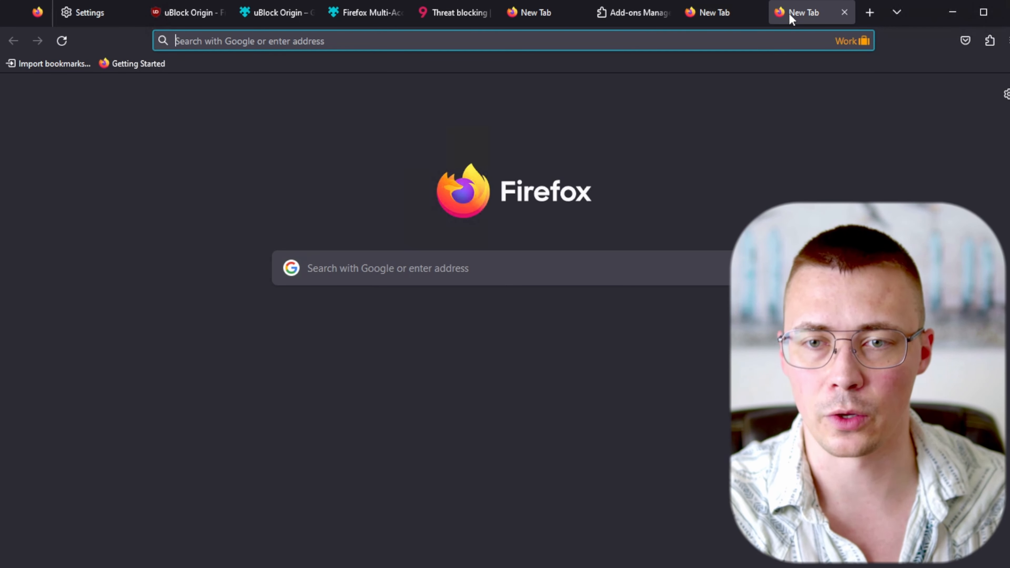
left_click(363, 15)
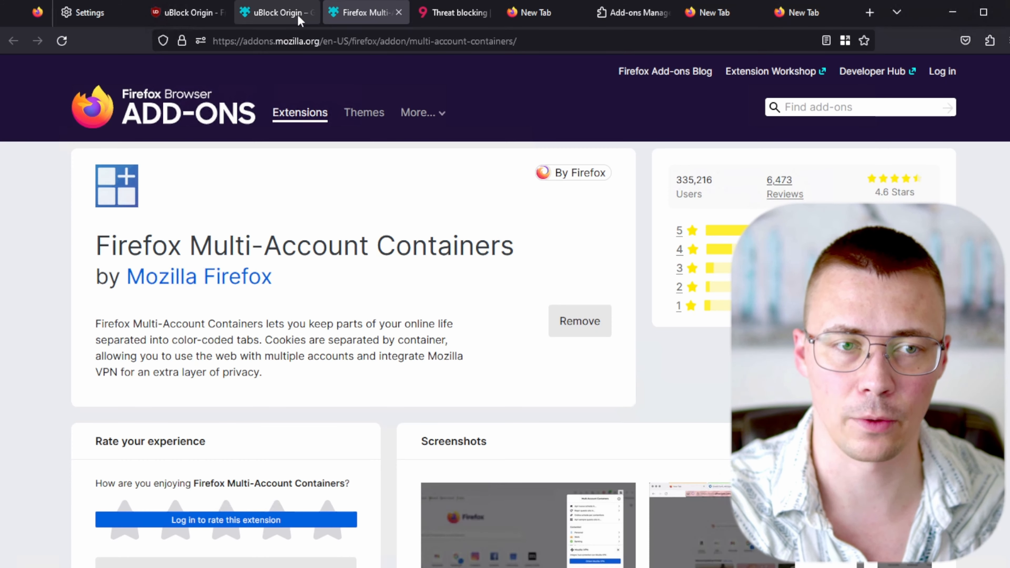
left_click(91, 13)
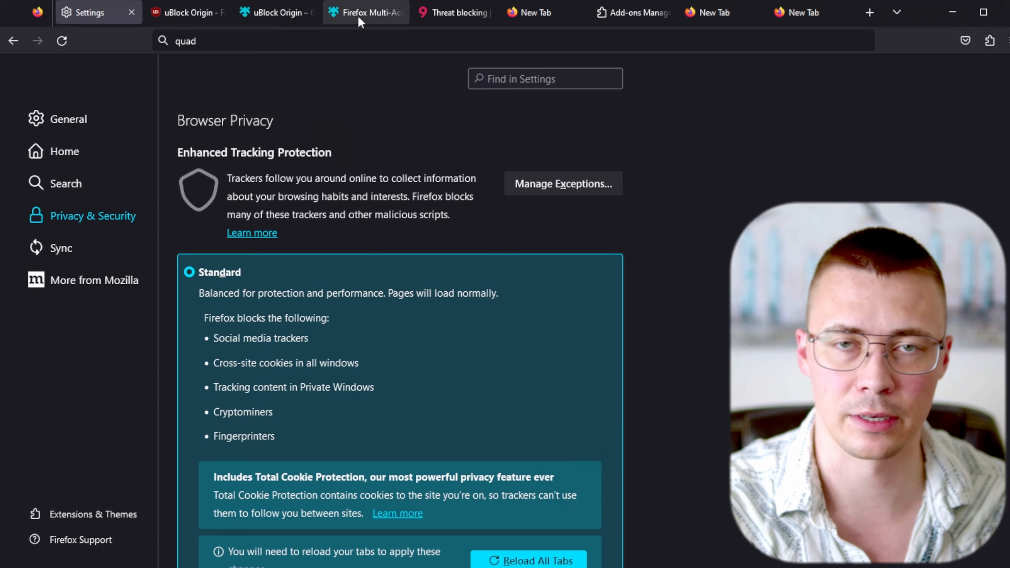
left_click(365, 13)
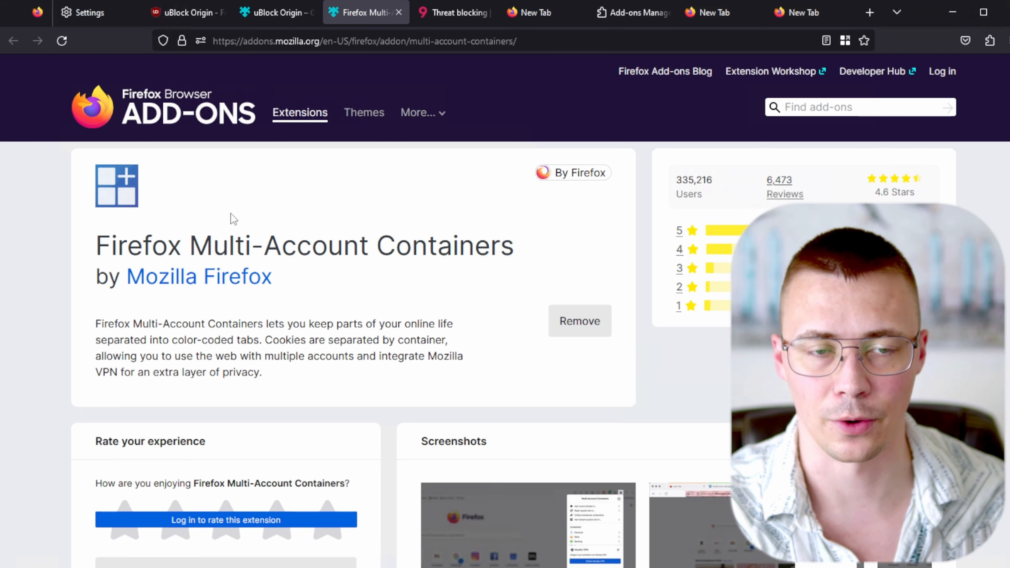
left_click(189, 13)
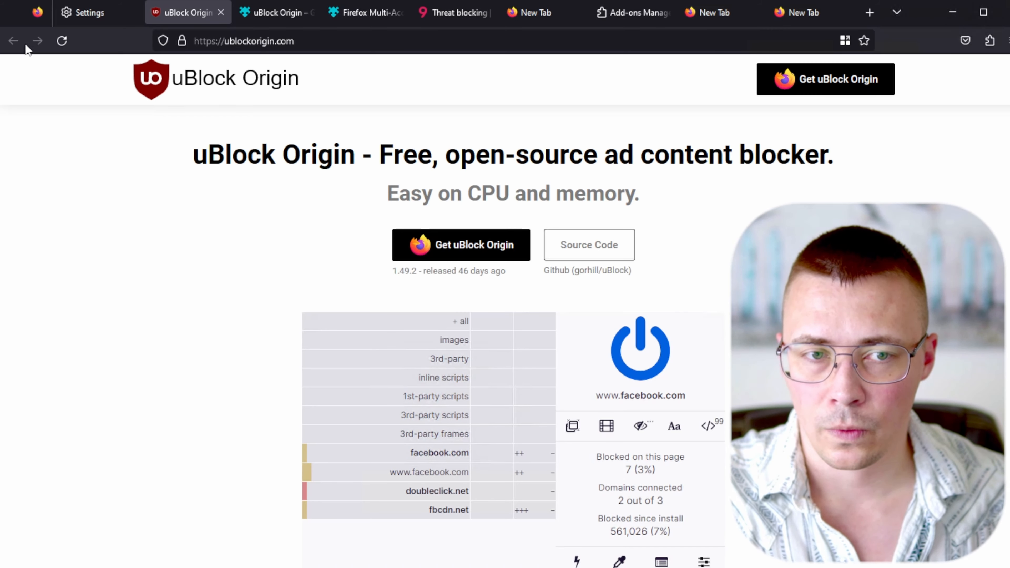
left_click(101, 13)
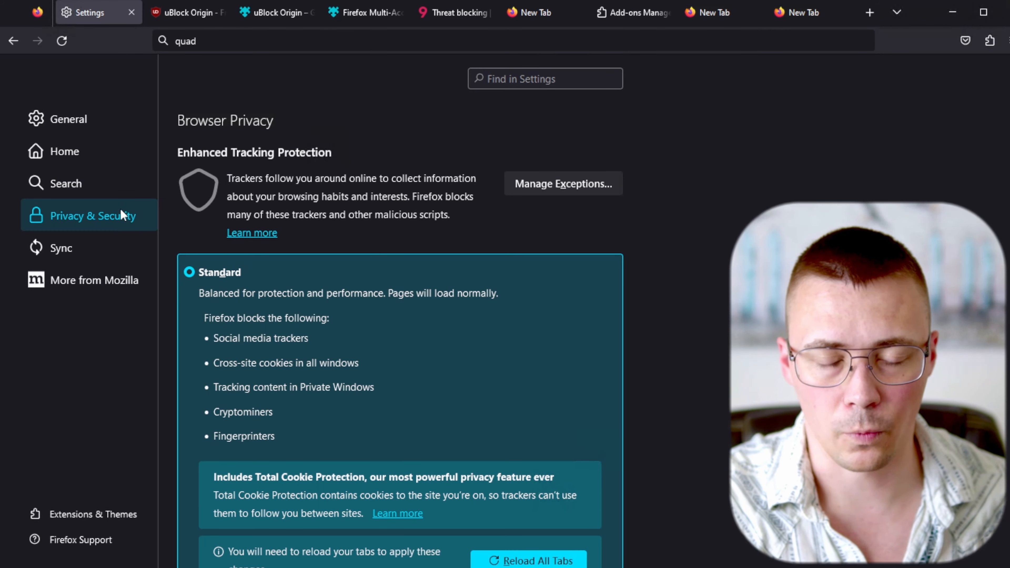
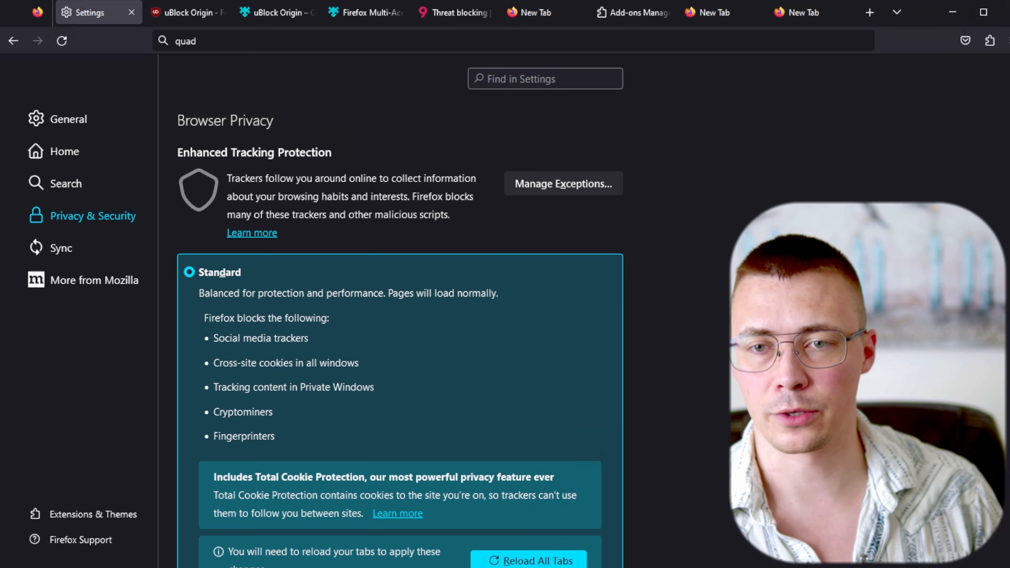
- Examine the uBlock Origin website and read its add-on page, including the description, permissions, filter lists and support links
left_click(184, 13)
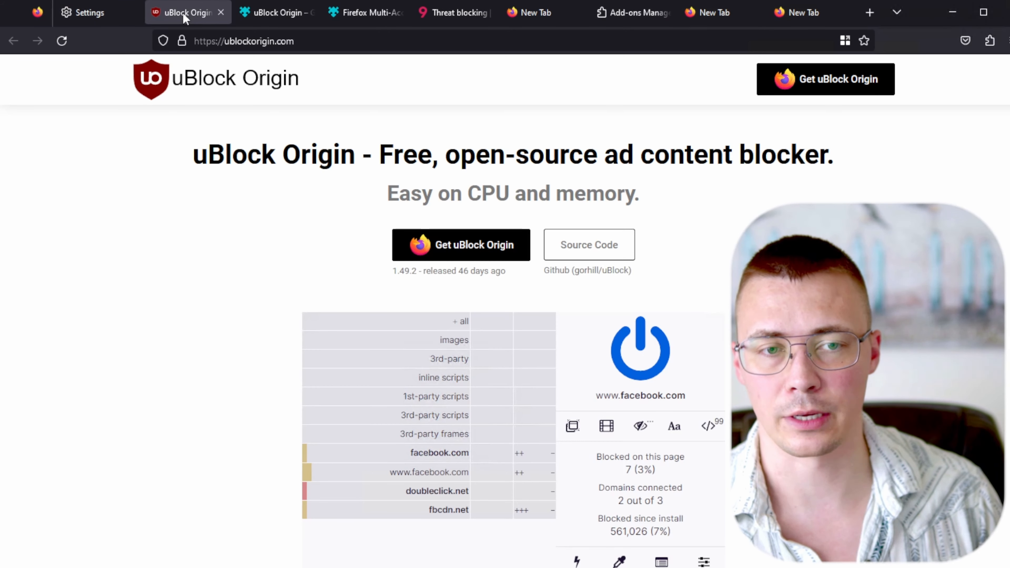
left_click(264, 15)
left_click(190, 14)
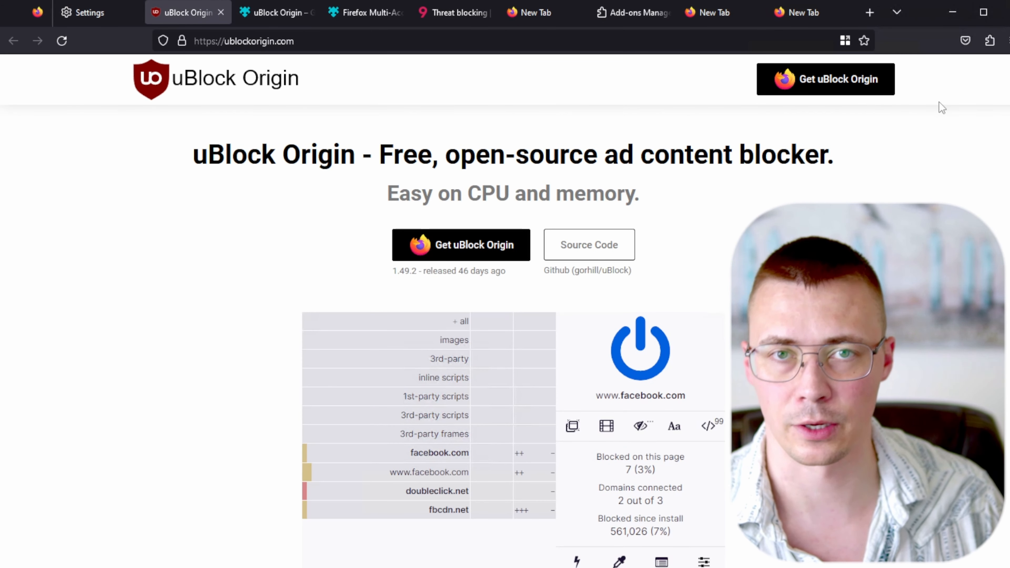
left_click(274, 21)
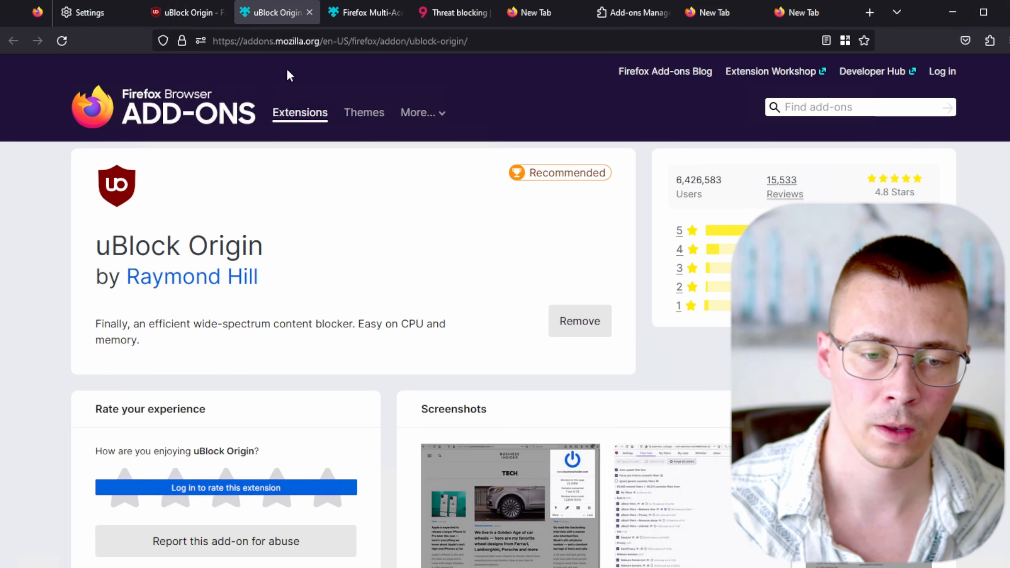
scroll(346, 149, "down", 5)
scroll(349, 154, "down", 12)
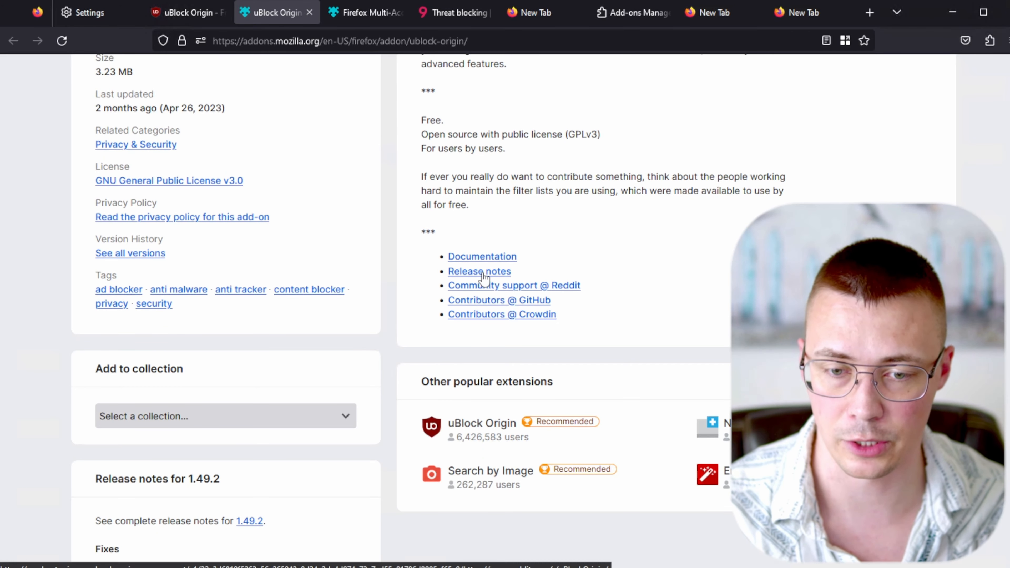
scroll(659, 187, "up", 9)
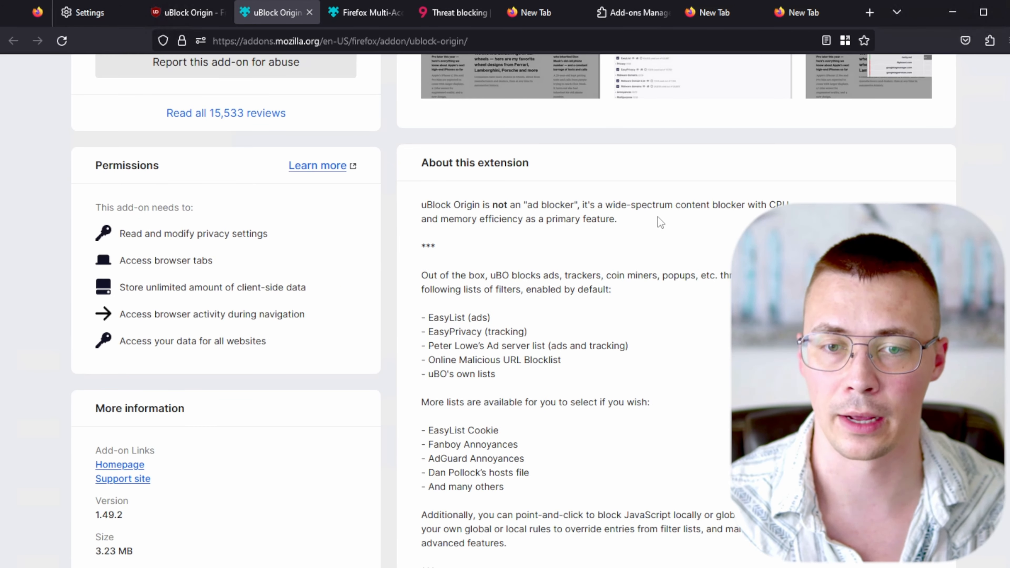
scroll(658, 217, "up", 9)
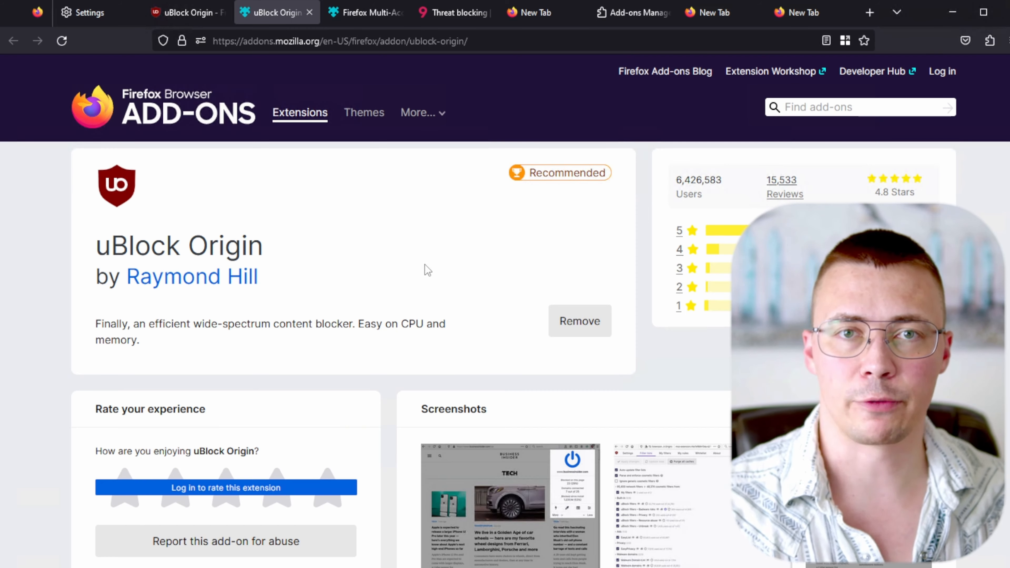
scroll(418, 216, "down", 10)
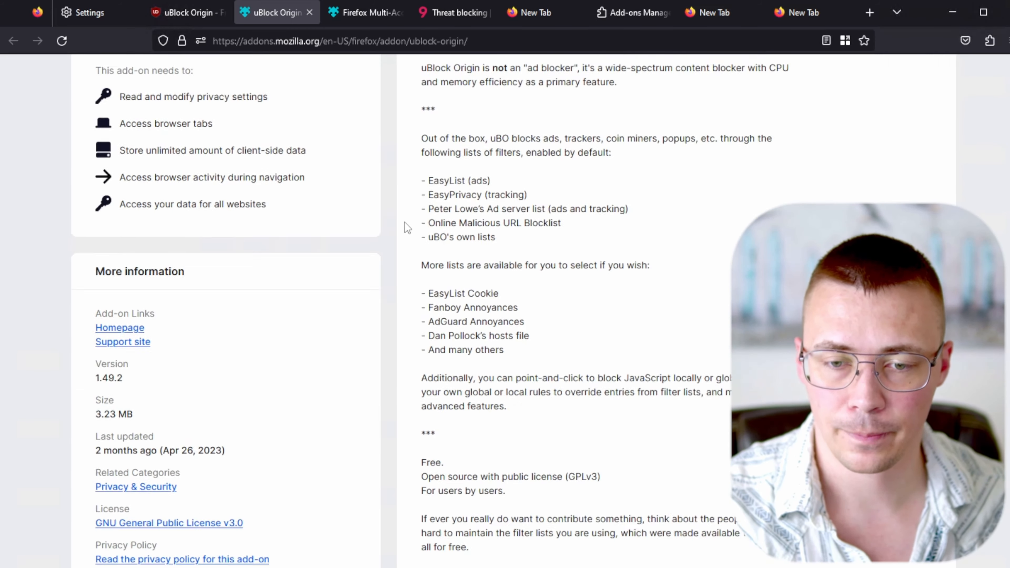
scroll(405, 224, "up", 10)
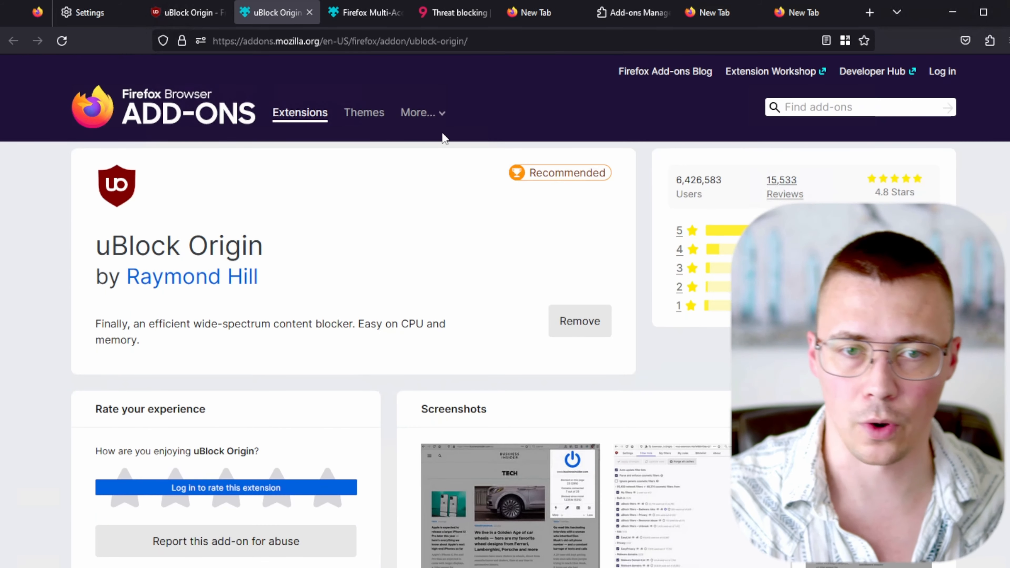
- Browse the Extensions catalogue on the add-ons site and review the Enhanced Tracking Protection levels in Settings
left_click(315, 119)
scroll(384, 271, "down", 8)
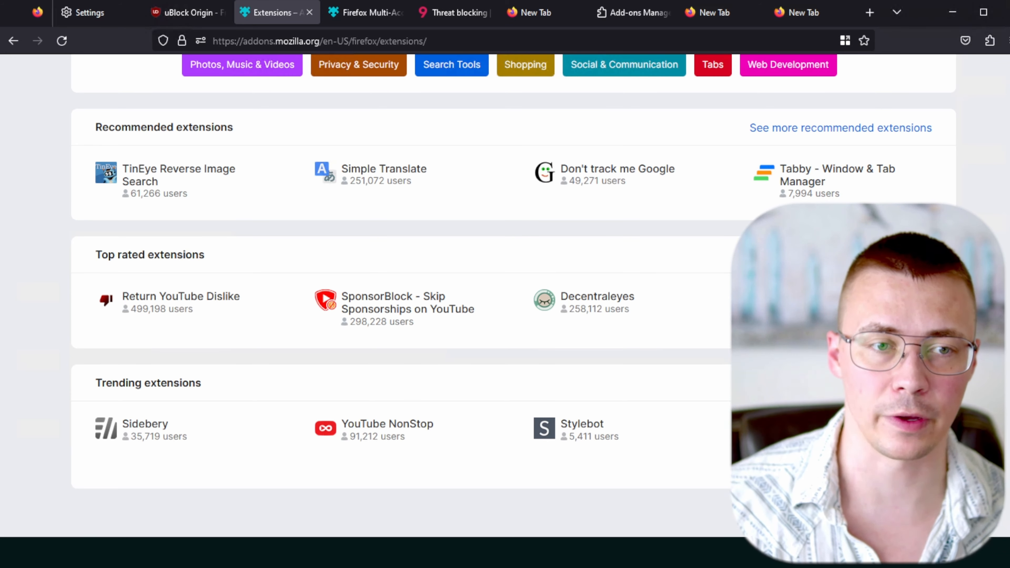
left_click(95, 12)
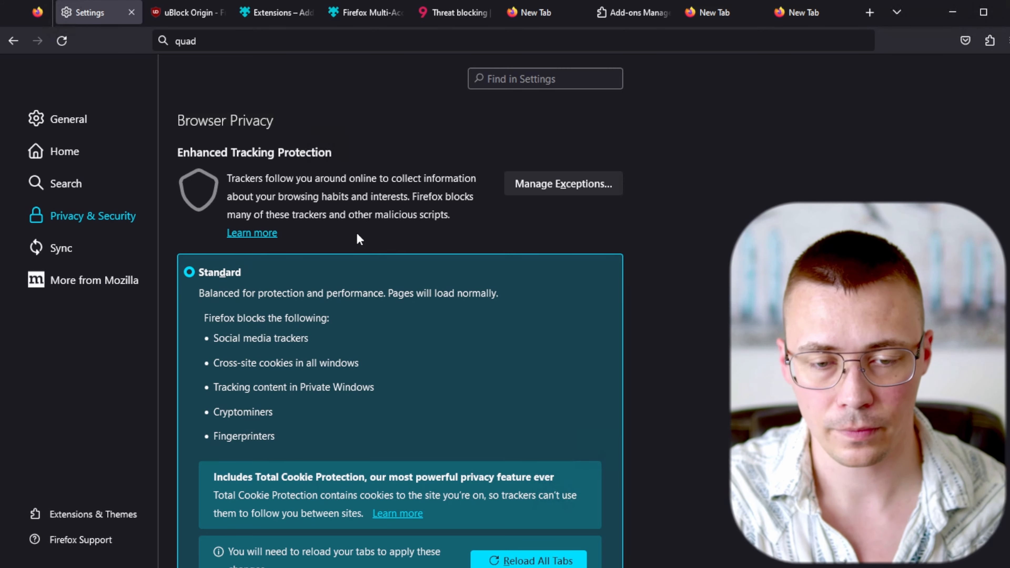
scroll(356, 234, "down", 3)
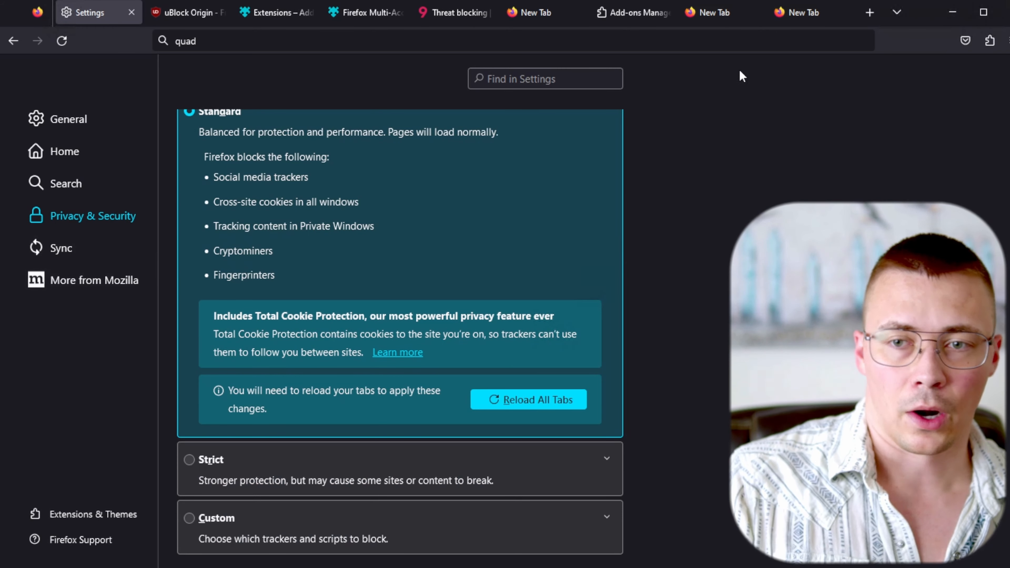
- Load about:config in the Personal container tab and accept the risk to reach the advanced preferences
left_click(721, 22)
left_click(514, 41)
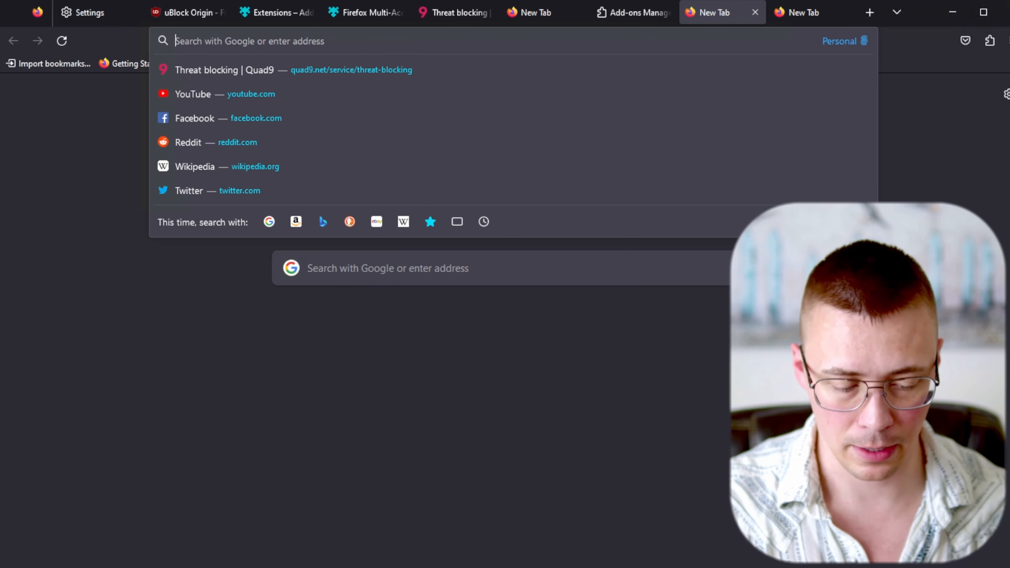
type("about")
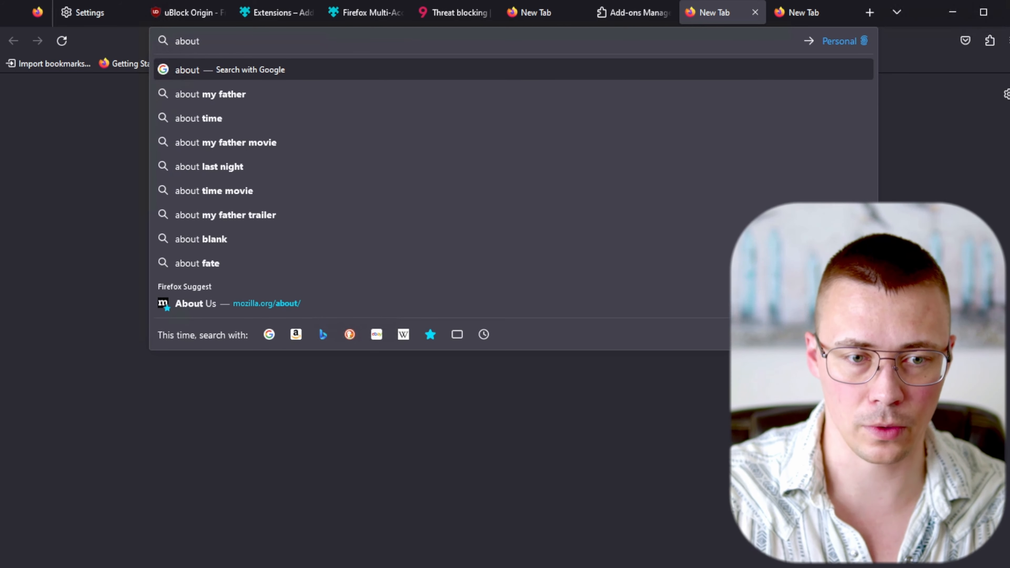
type(":config")
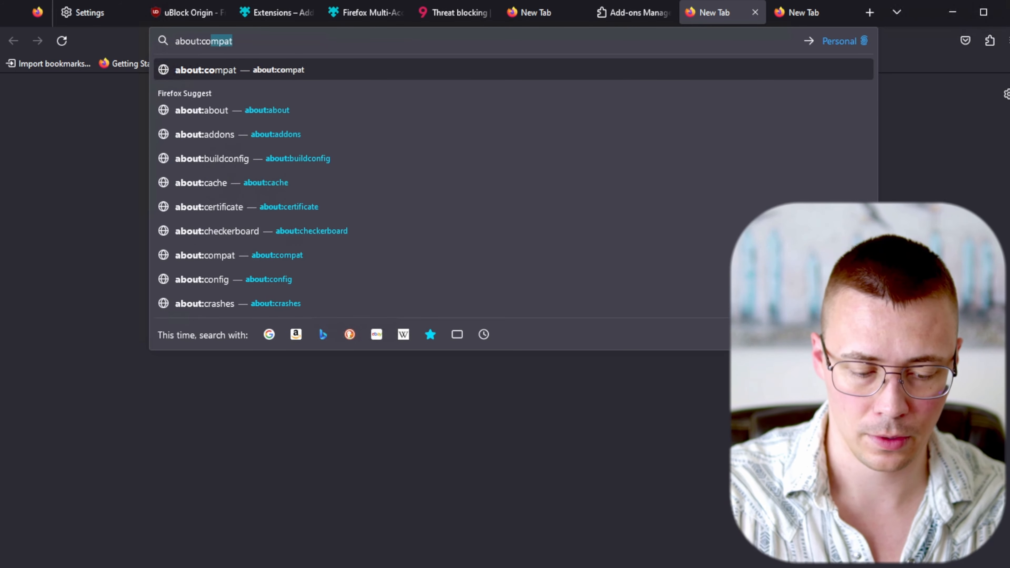
key("Return")
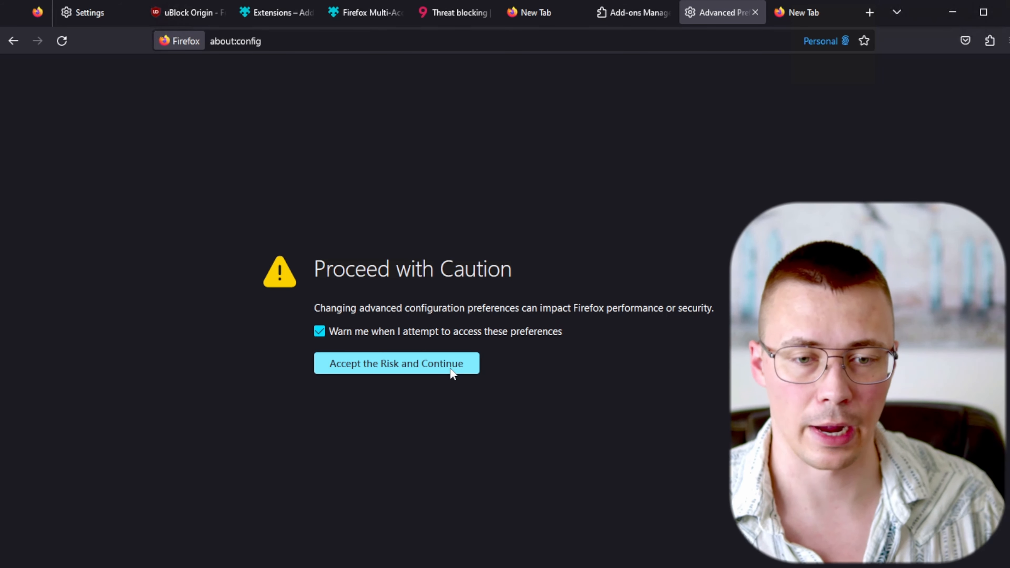
left_click(451, 370)
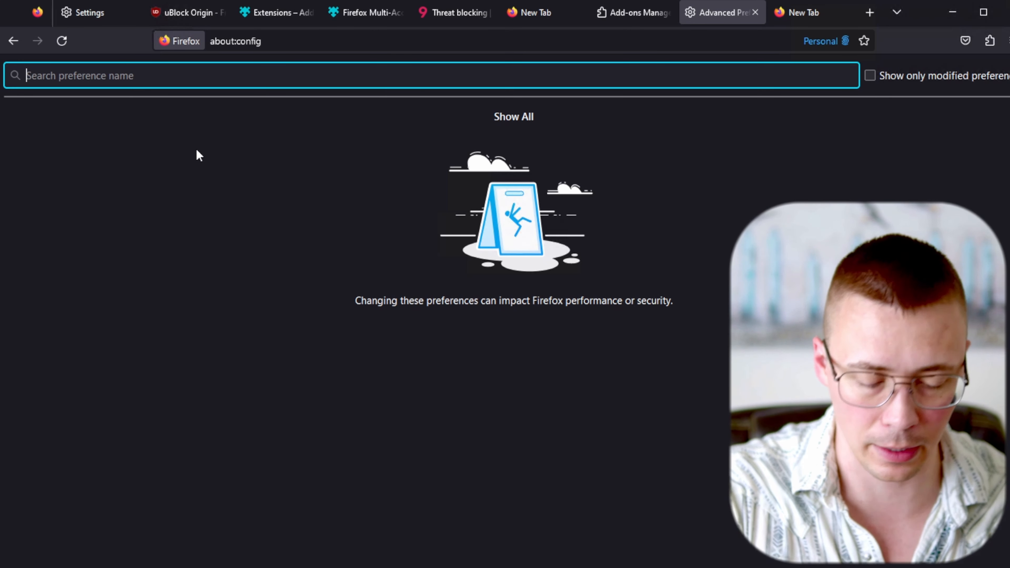
- Search the advanced preferences for media.peercon and try to toggle media.peerconnection.enabled
type("media")
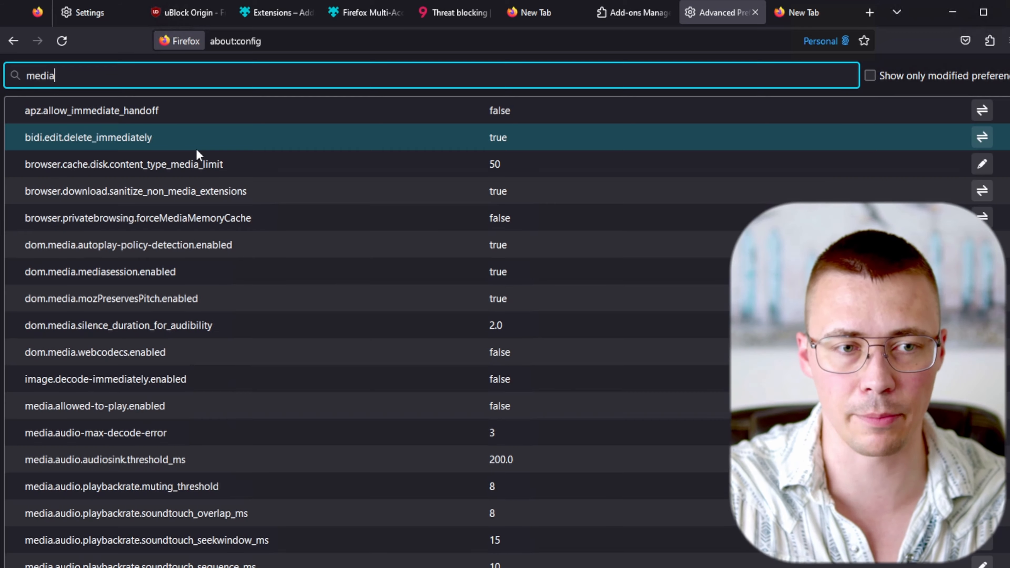
type(".pp")
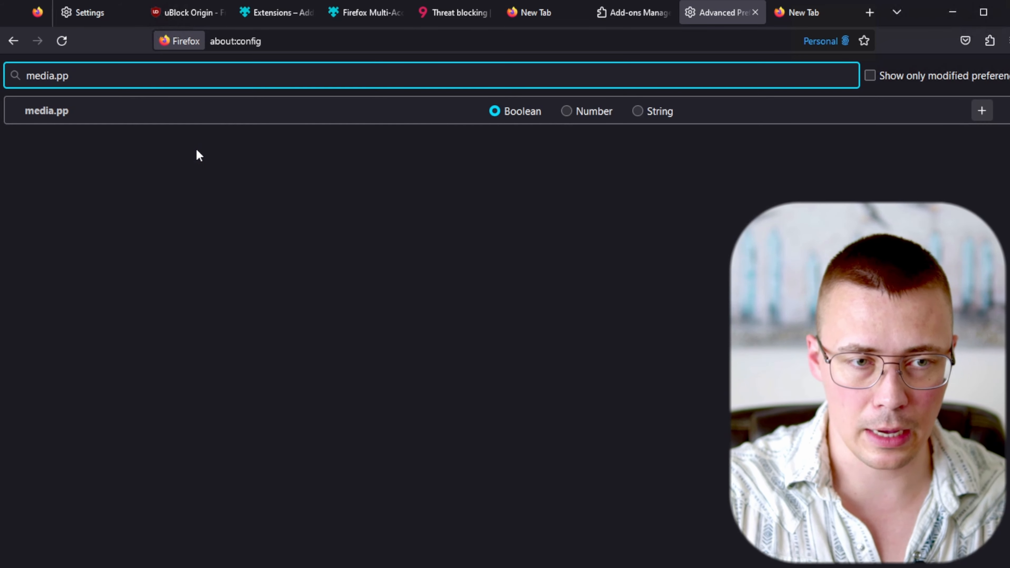
key("BackSpace")
type("eercoo")
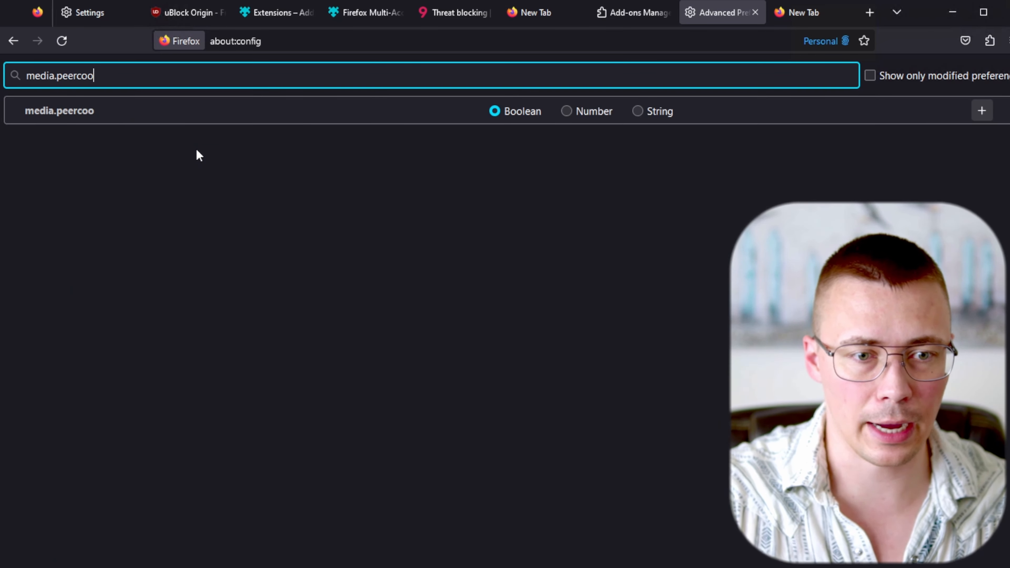
key("BackSpace")
type("n")
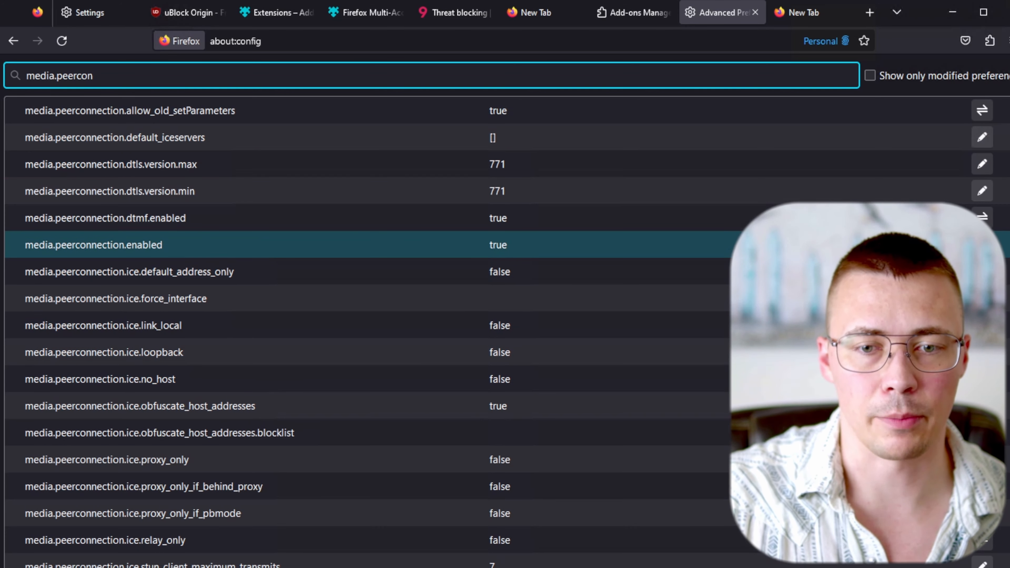
double_click(482, 245)
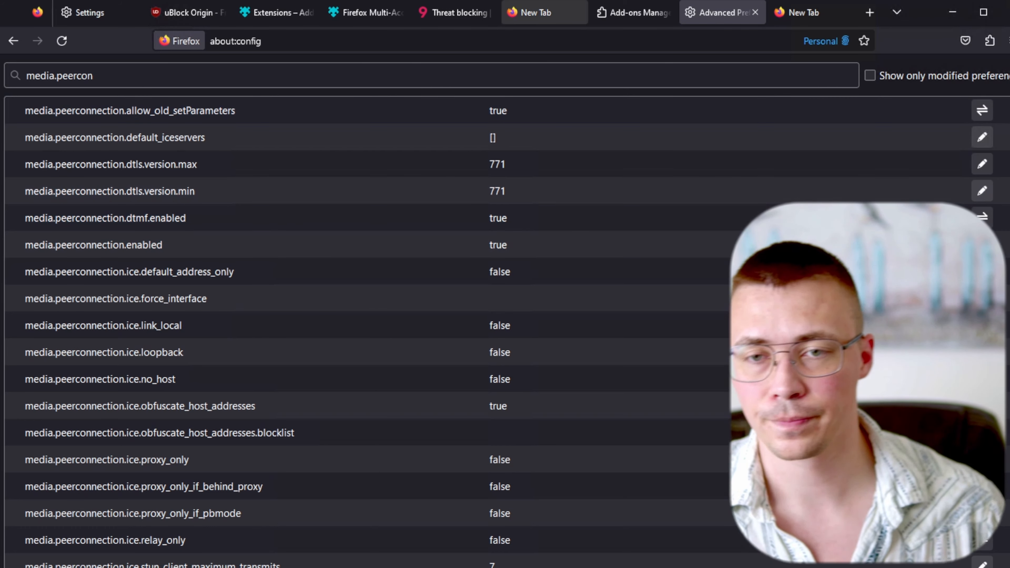
- Close the advanced preferences tab and return to the Quad9 threat-blocking page
left_click(754, 15)
left_click(460, 14)
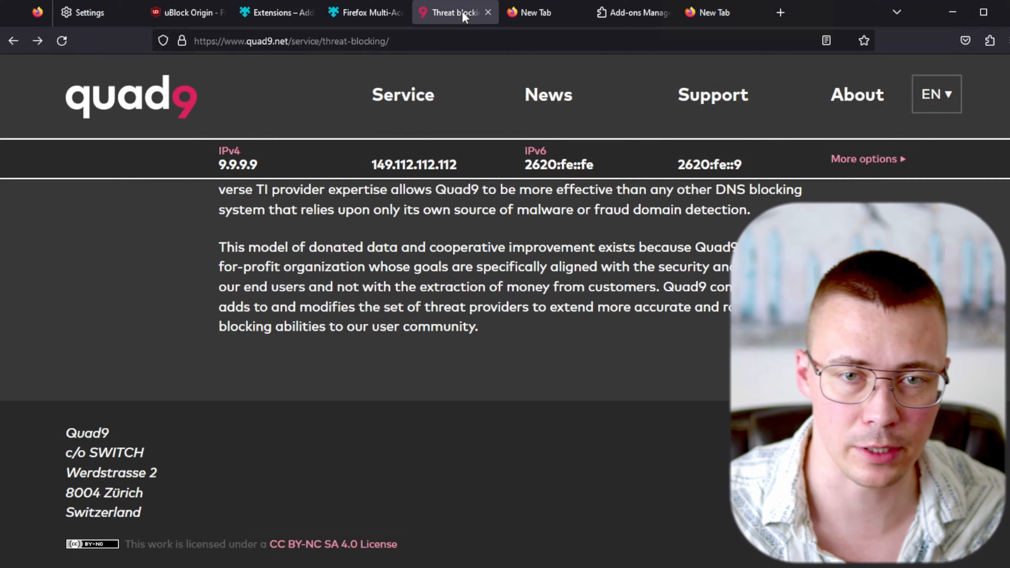